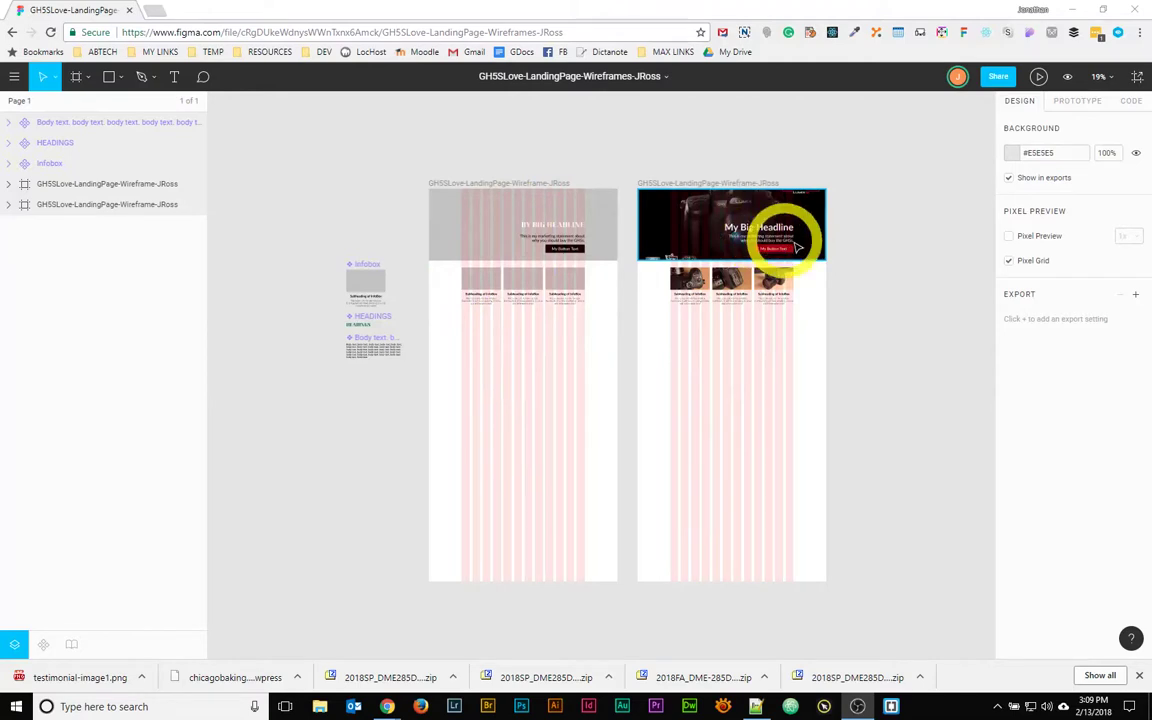
- Add a Desktop HD frame beside the two existing wireframes, aligned with their tops, and extend its height to about 1903
left_click(565, 280)
left_click(309, 113)
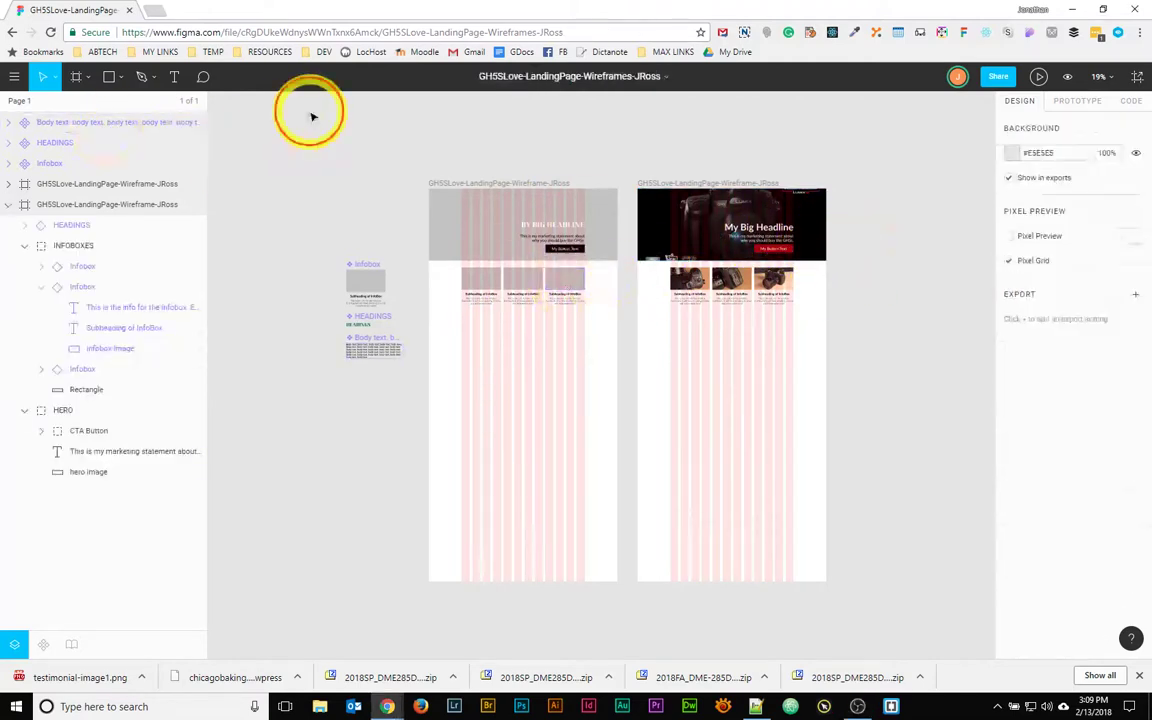
left_click(77, 78)
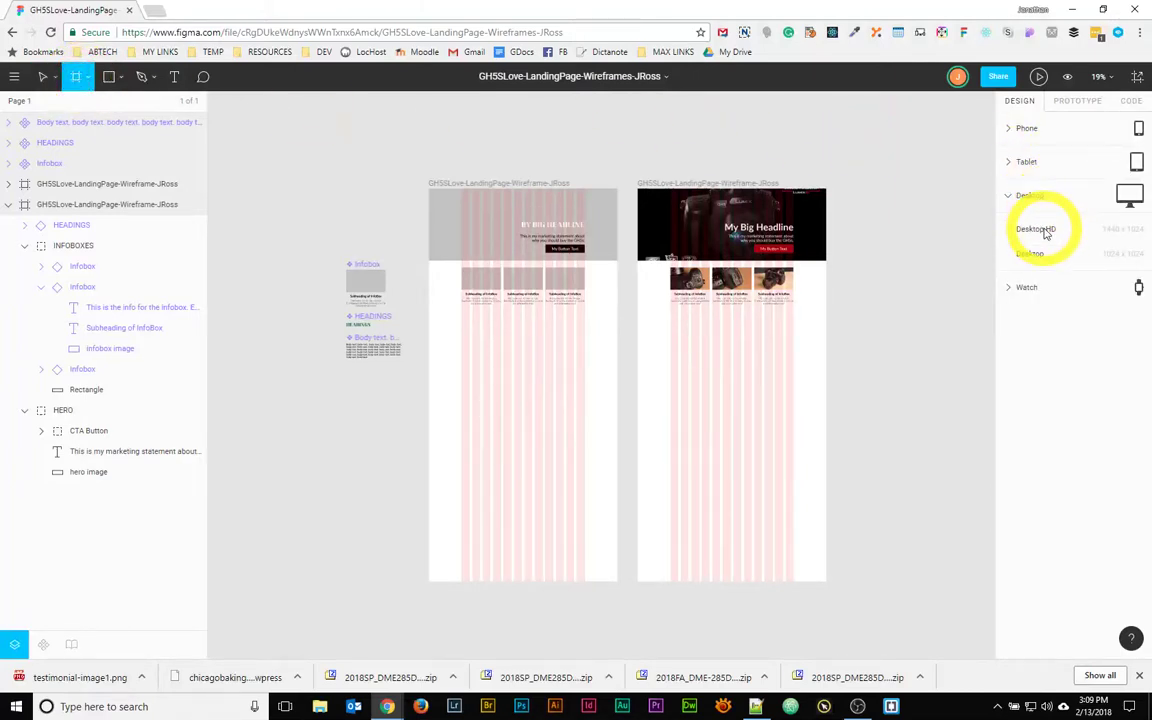
left_click(1116, 231)
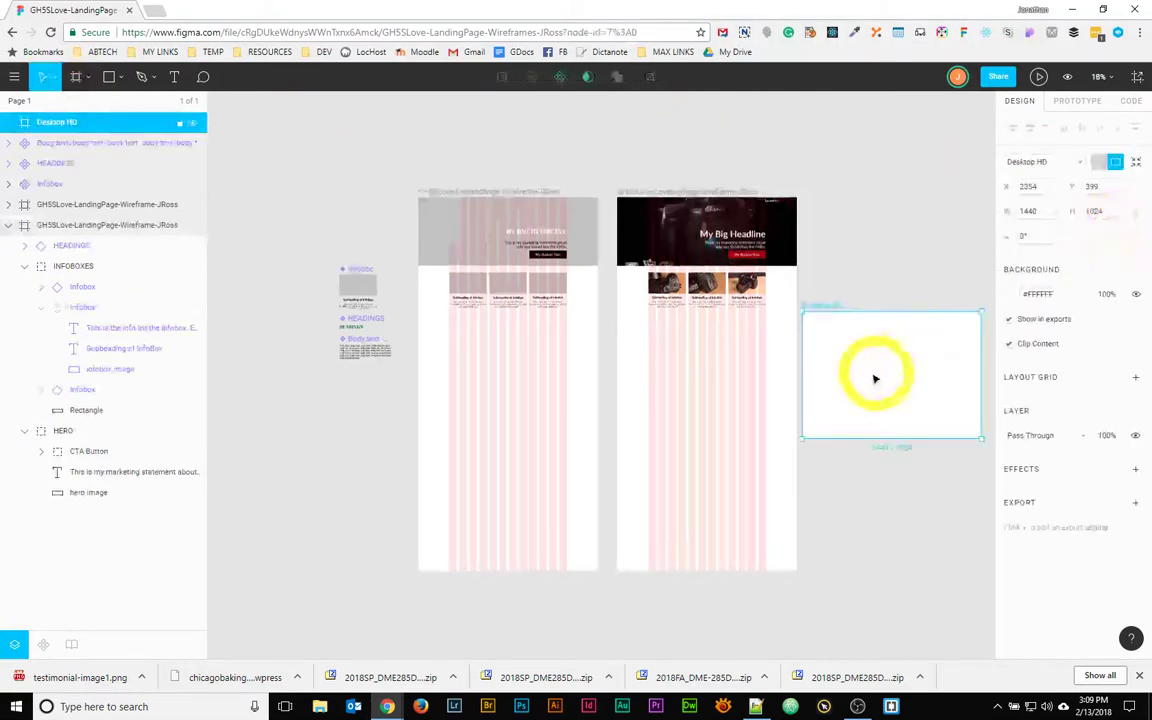
left_click_drag(874, 378, 604, 229)
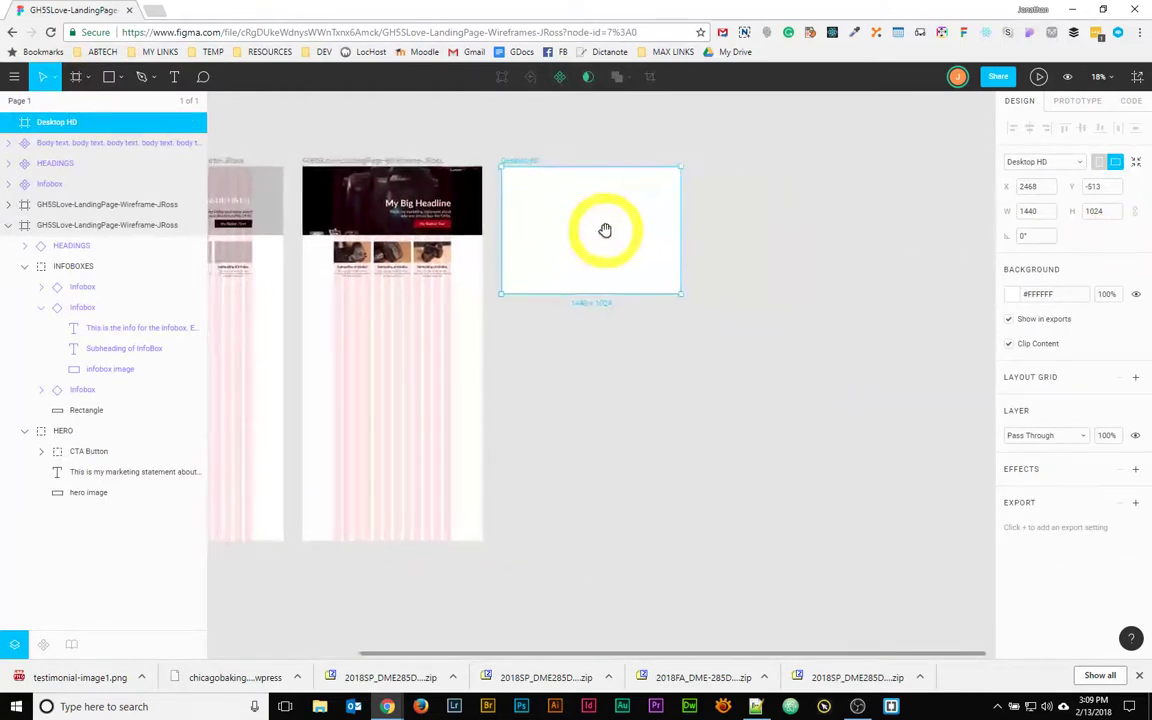
left_click_drag(594, 295, 590, 404)
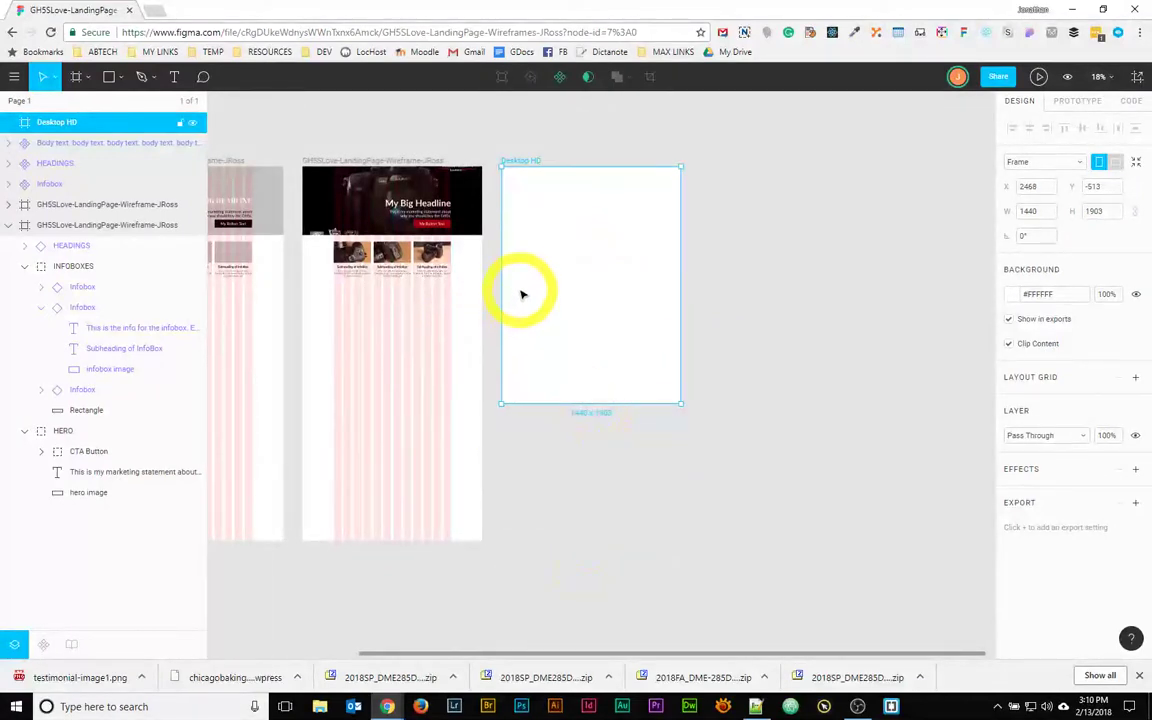
- Rename the new Desktop HD frame to HomePage
scroll(576, 215, "up", 5)
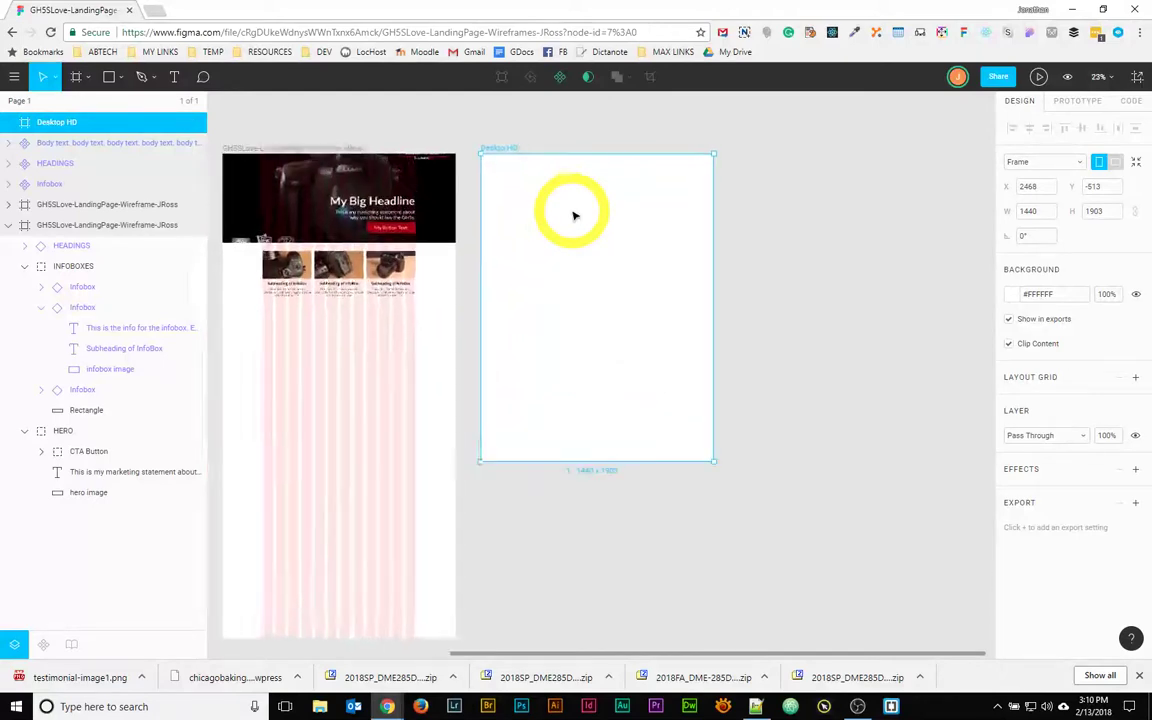
scroll(571, 228, "up", 2)
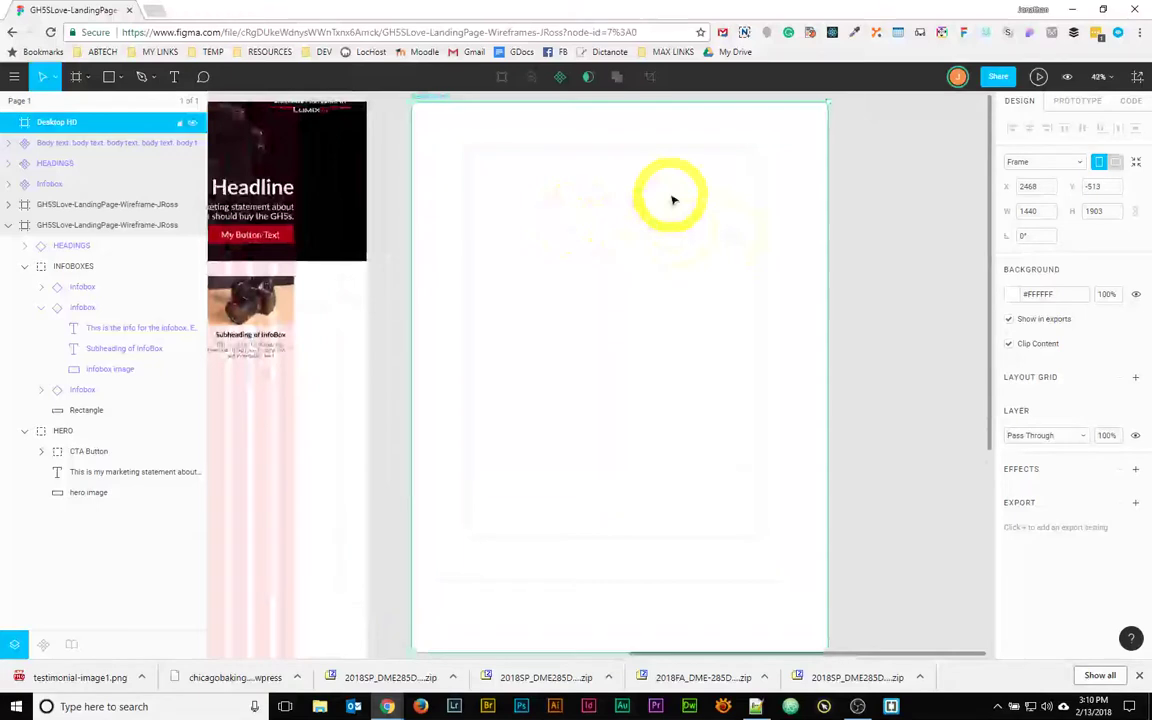
left_click_drag(687, 188, 668, 332)
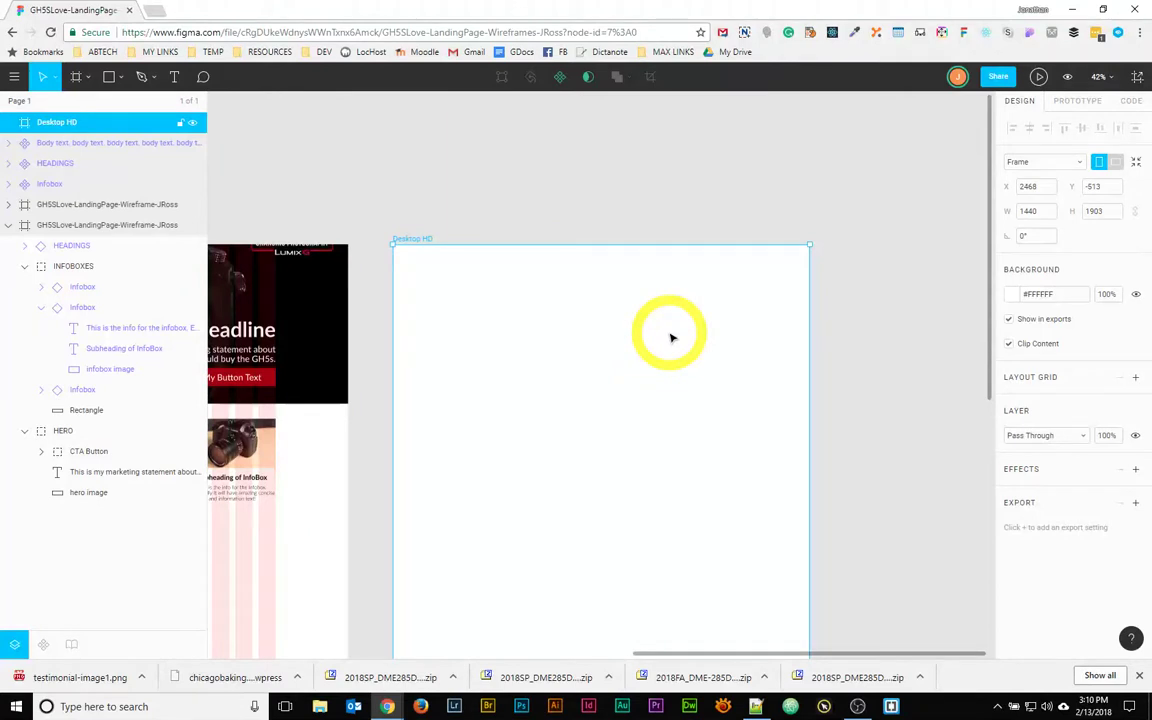
scroll(604, 396, "up", 2)
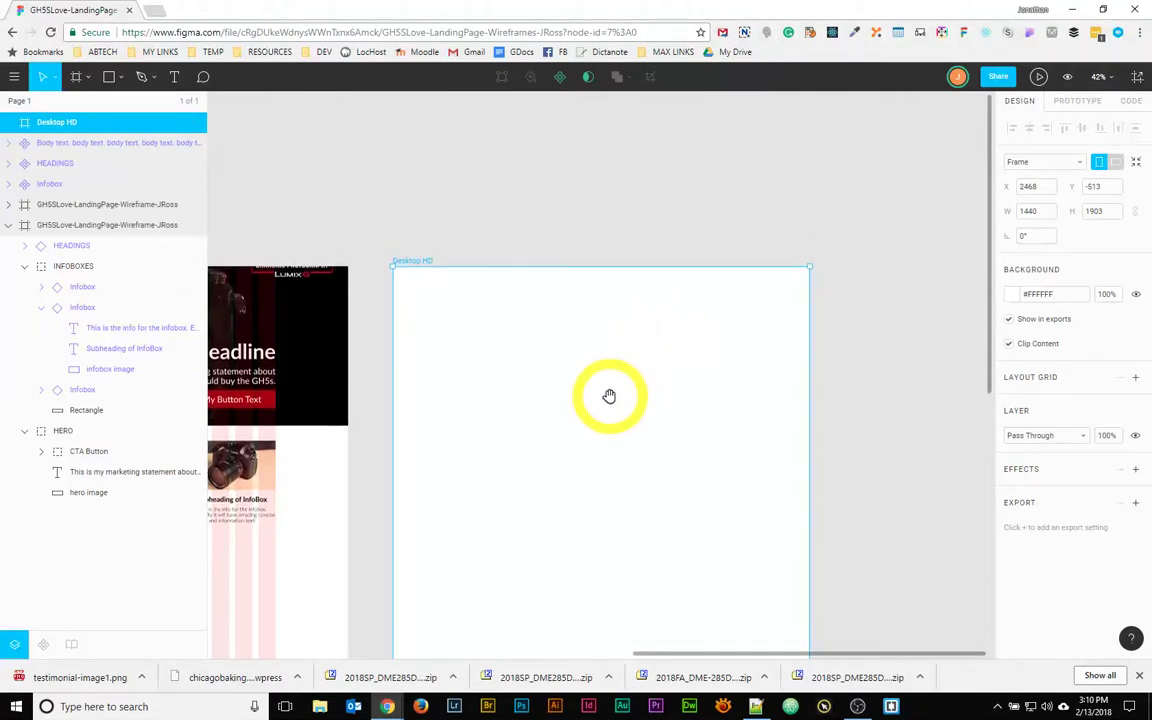
scroll(609, 396, "up", 3)
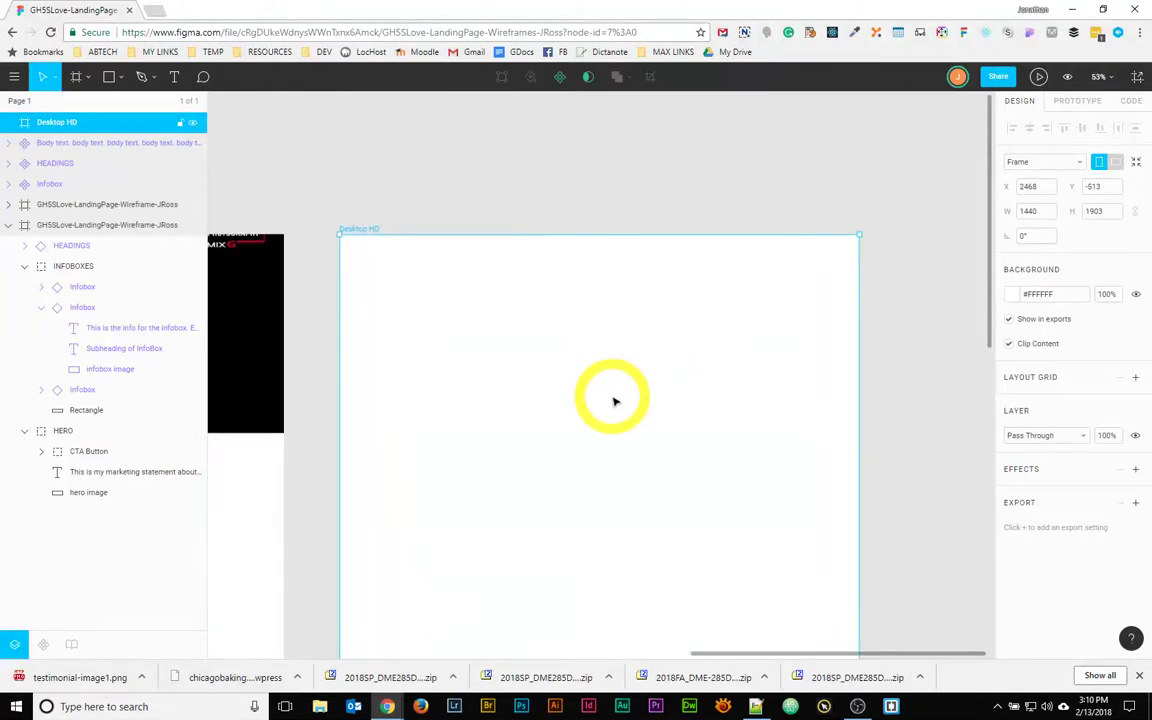
scroll(615, 401, "up", 1)
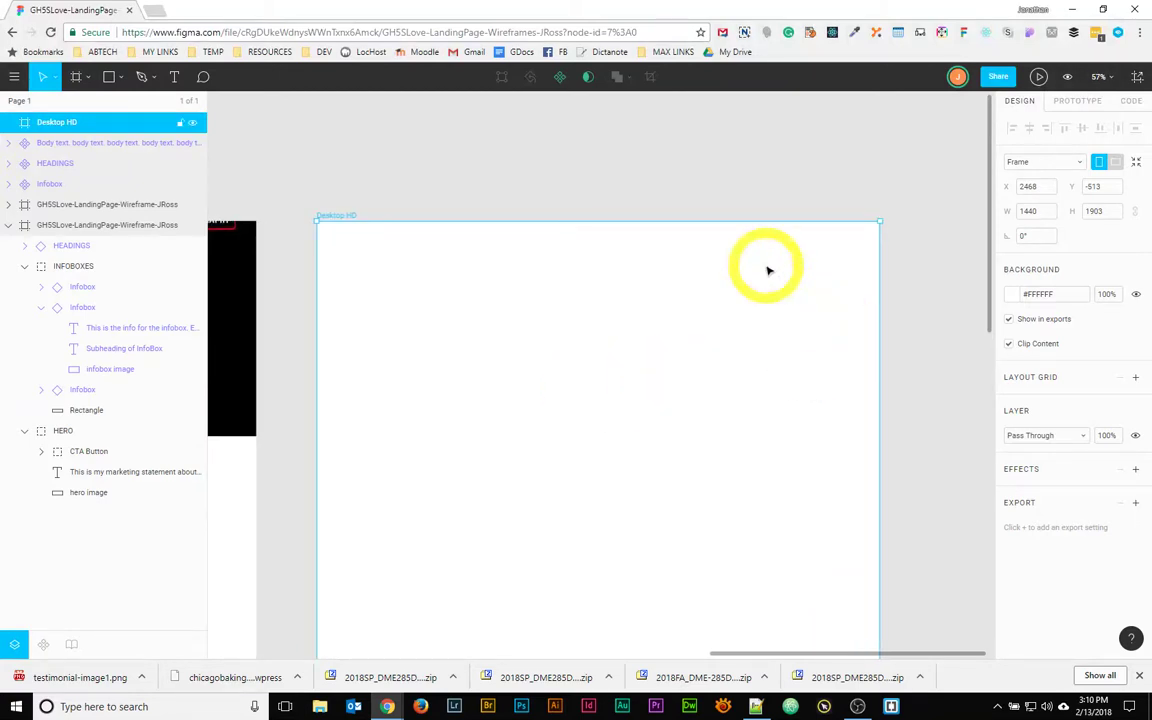
double_click(349, 215)
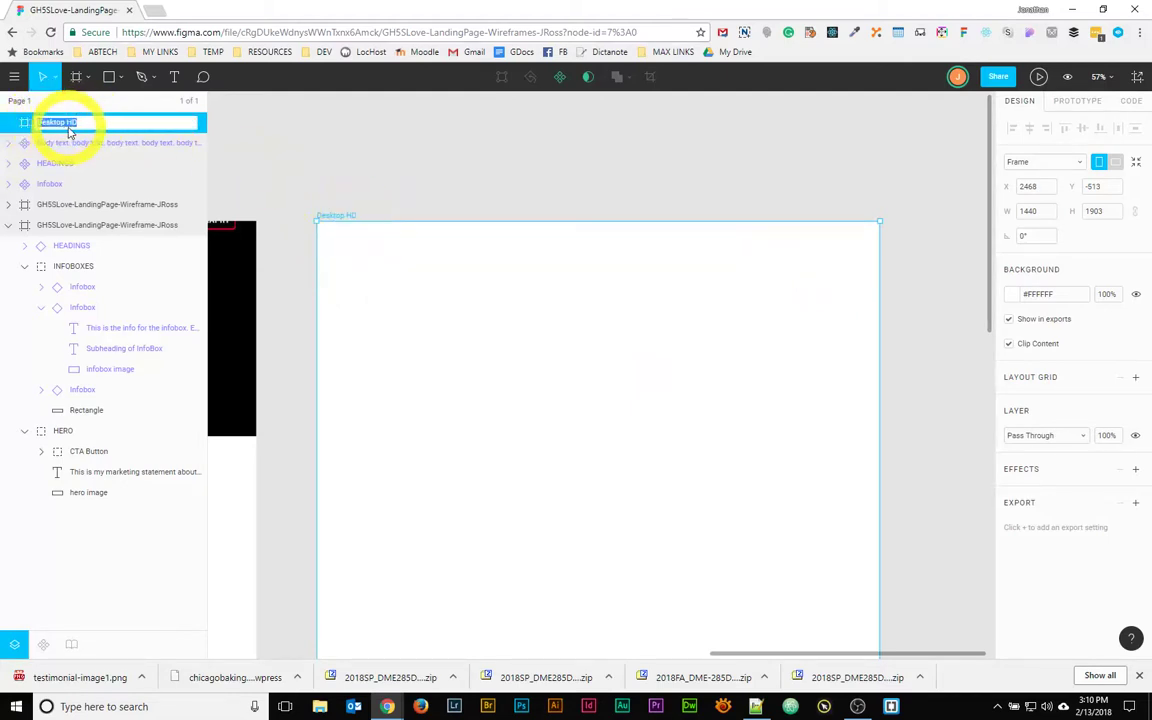
type("HomePage")
key("Return")
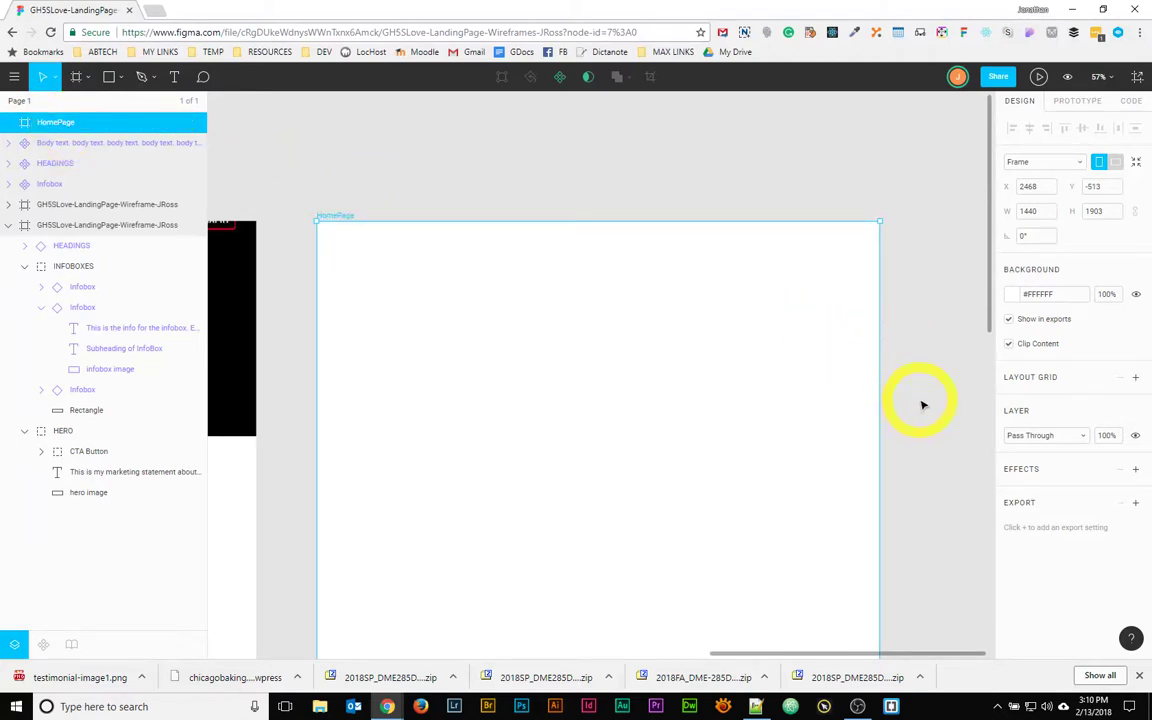
- Add two layout grids to the HomePage frame and change the second one to columns of type Center
left_click(1136, 379)
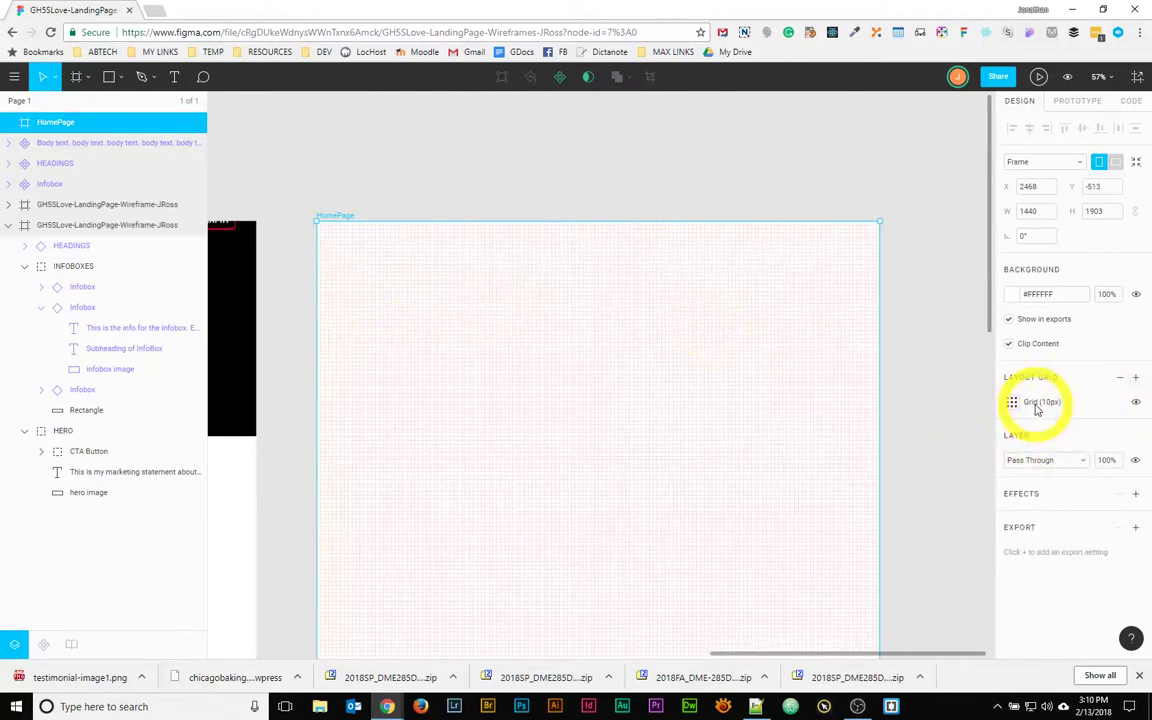
left_click(1136, 379)
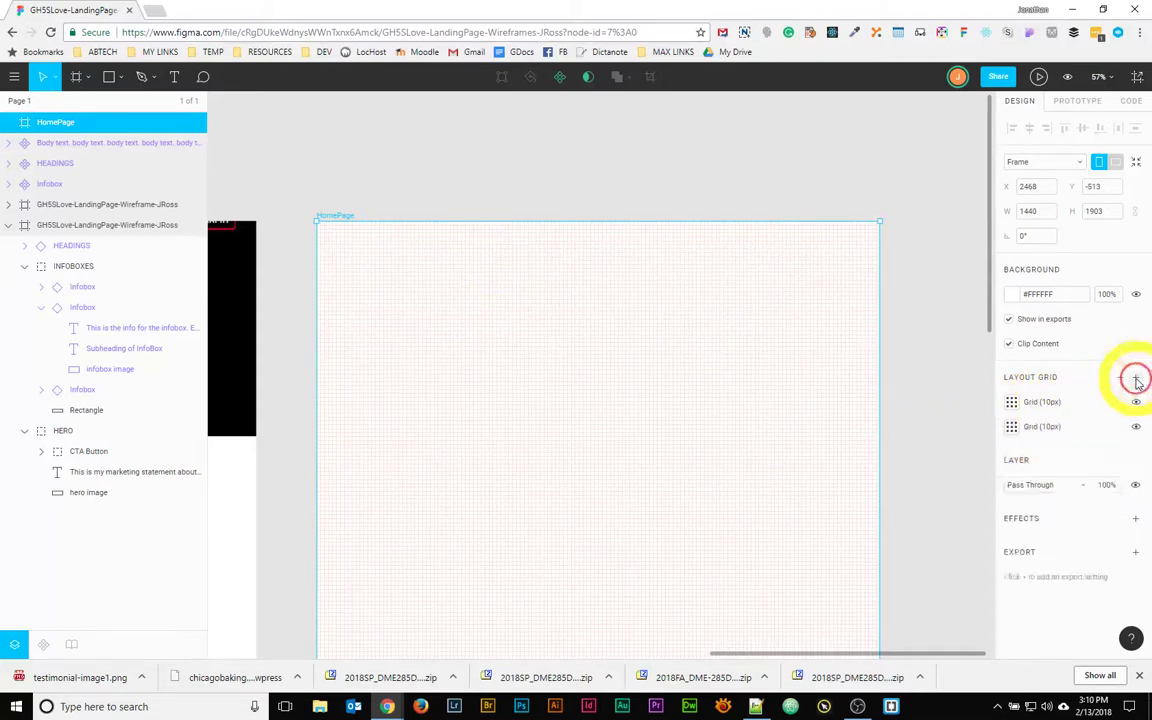
left_click(1052, 428)
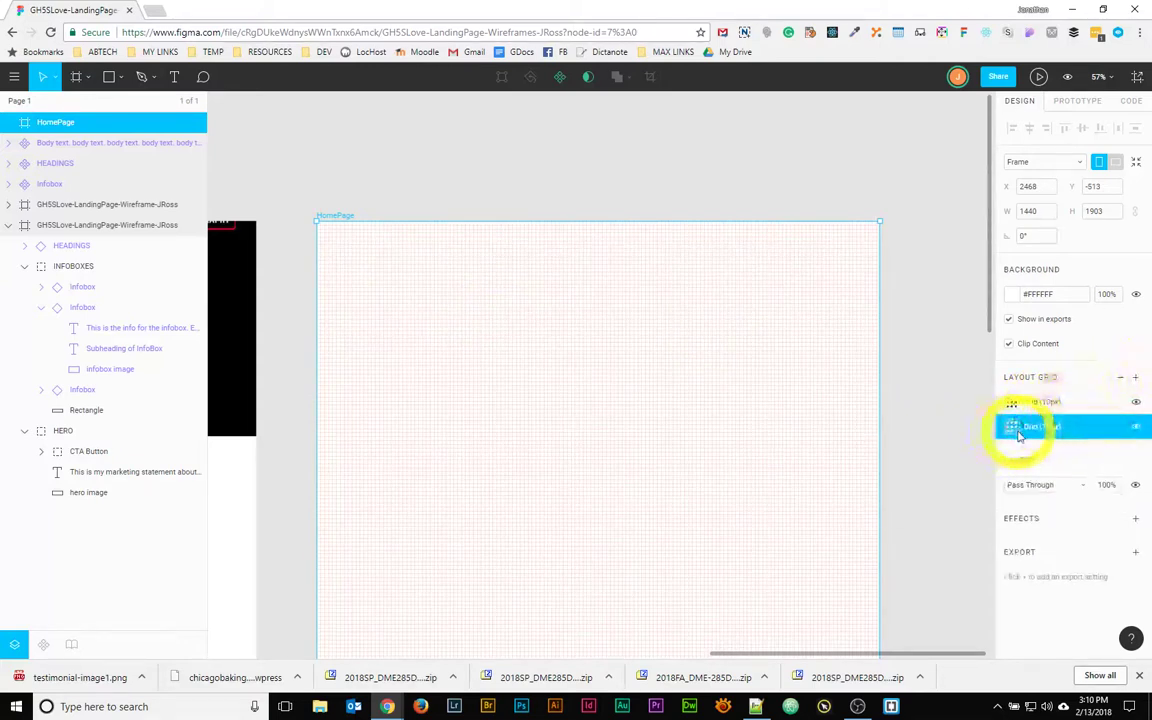
left_click(1014, 427)
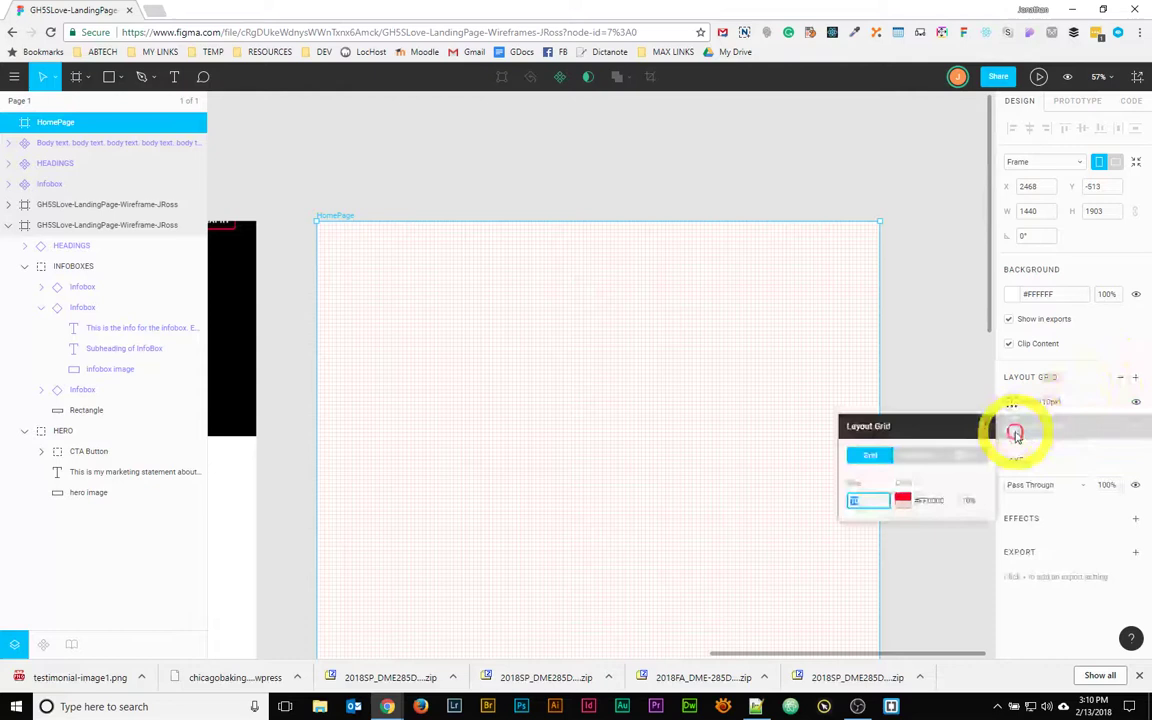
left_click(920, 457)
left_click(866, 543)
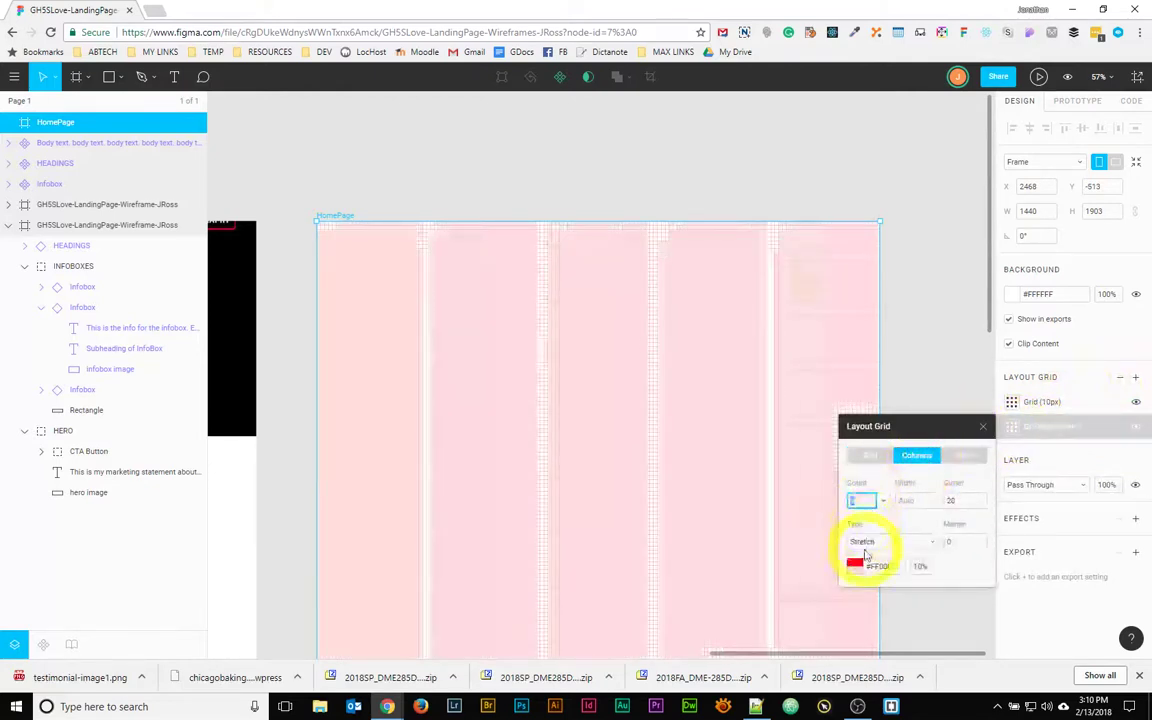
left_click(870, 530)
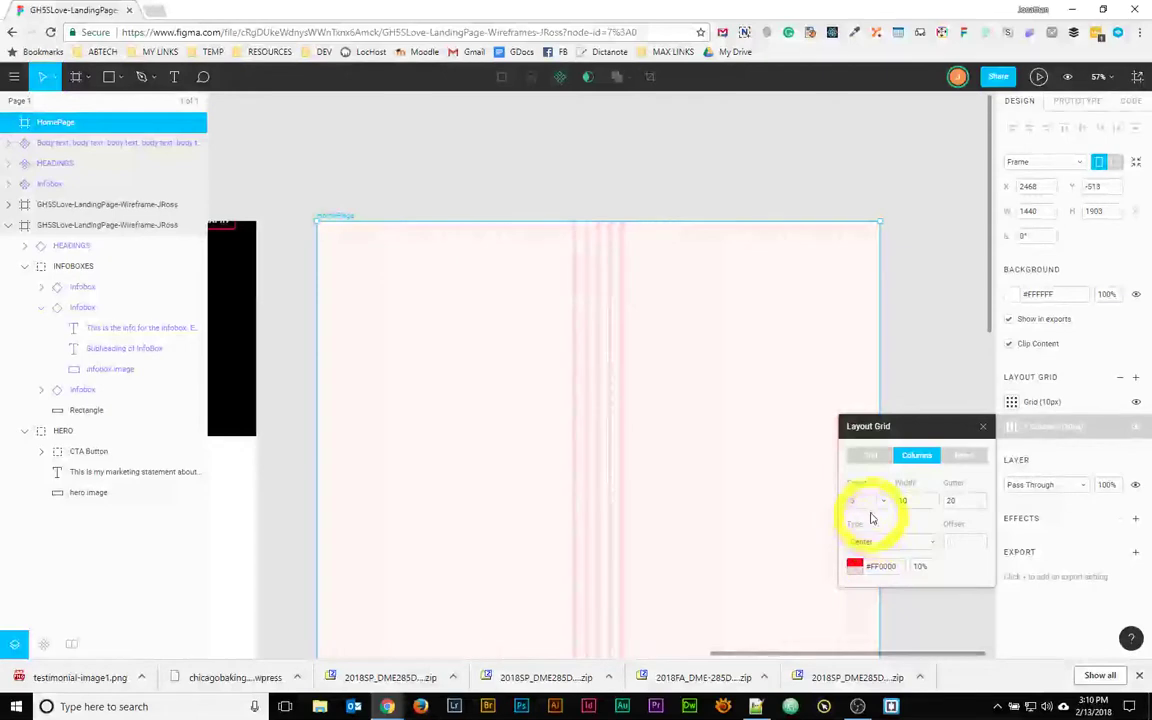
- Set the column grid to a count of 12 with a column width of 60
left_click(853, 501)
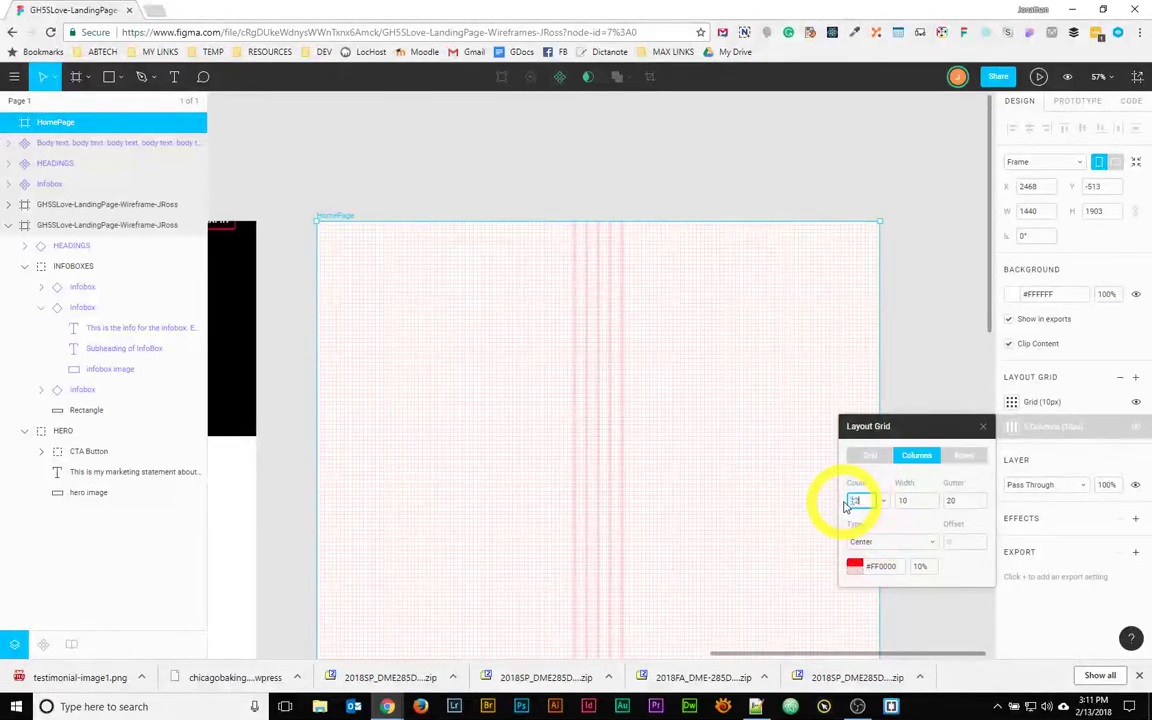
type("12")
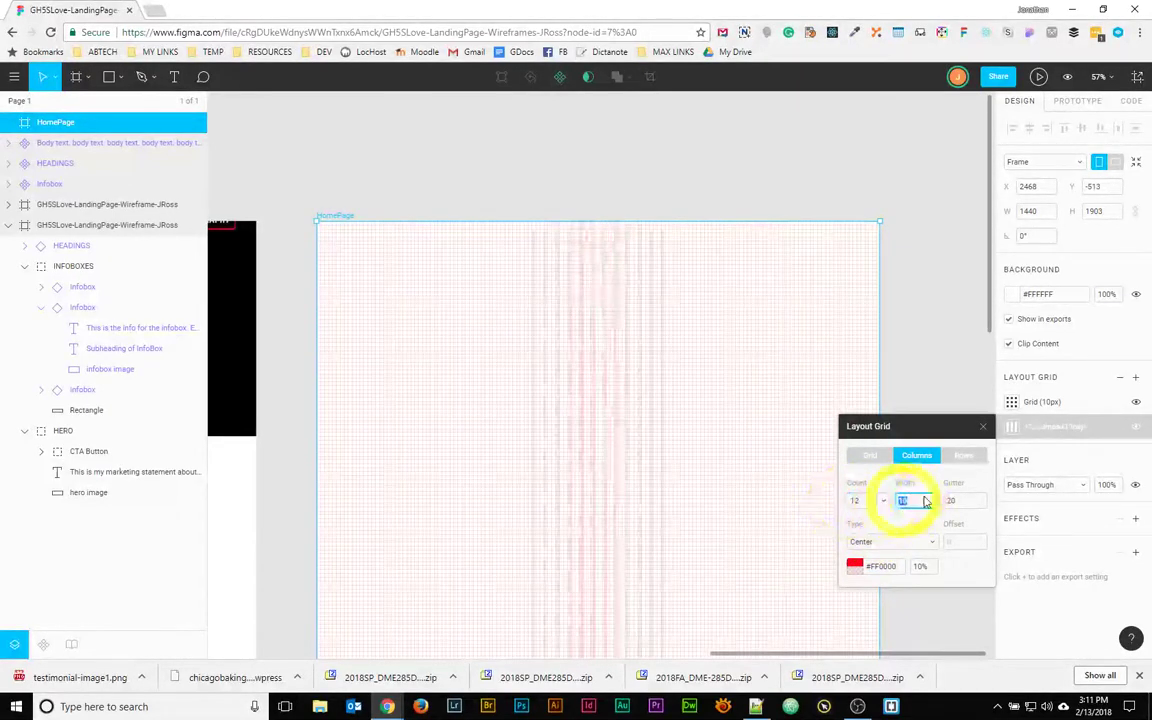
left_click(920, 500)
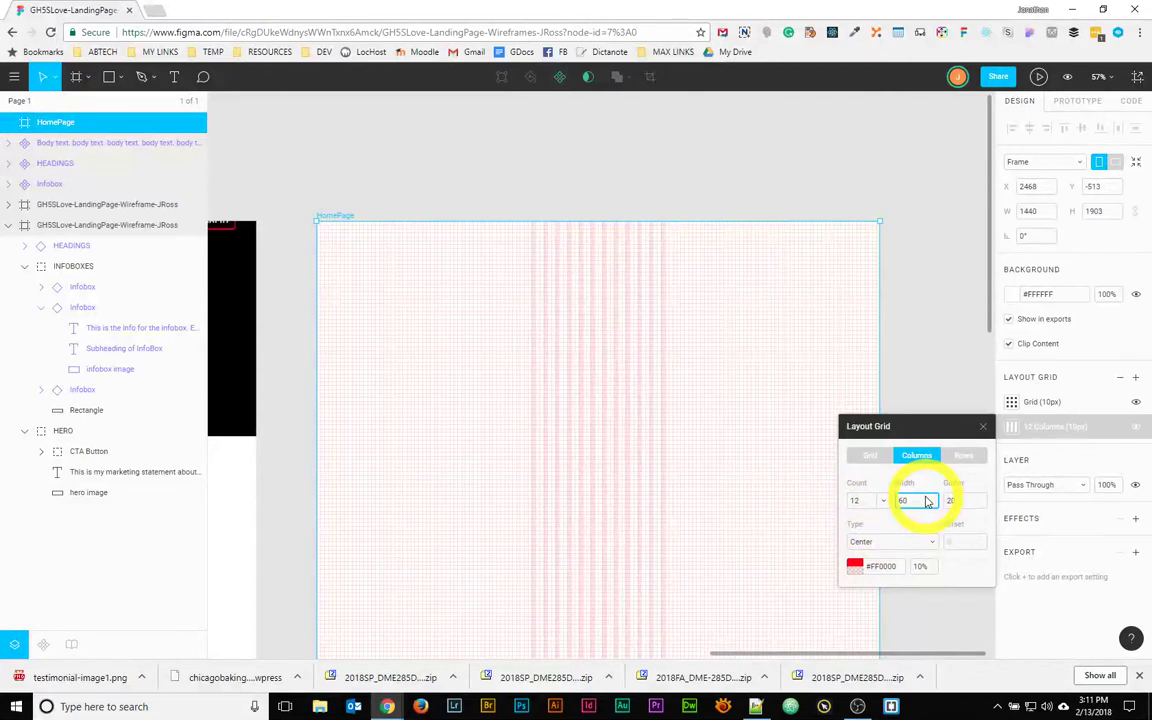
type("60")
key("Return")
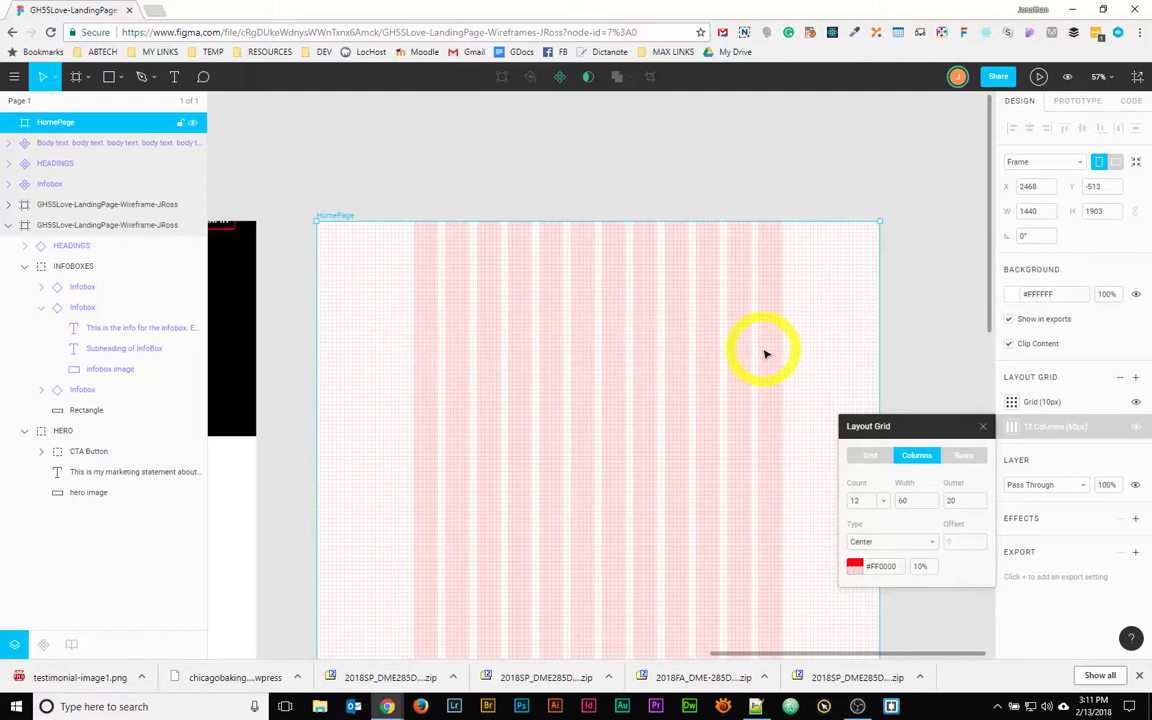
- Set the colour opacity of the HomePage frame's 10px square grid to 5%
left_click(856, 566)
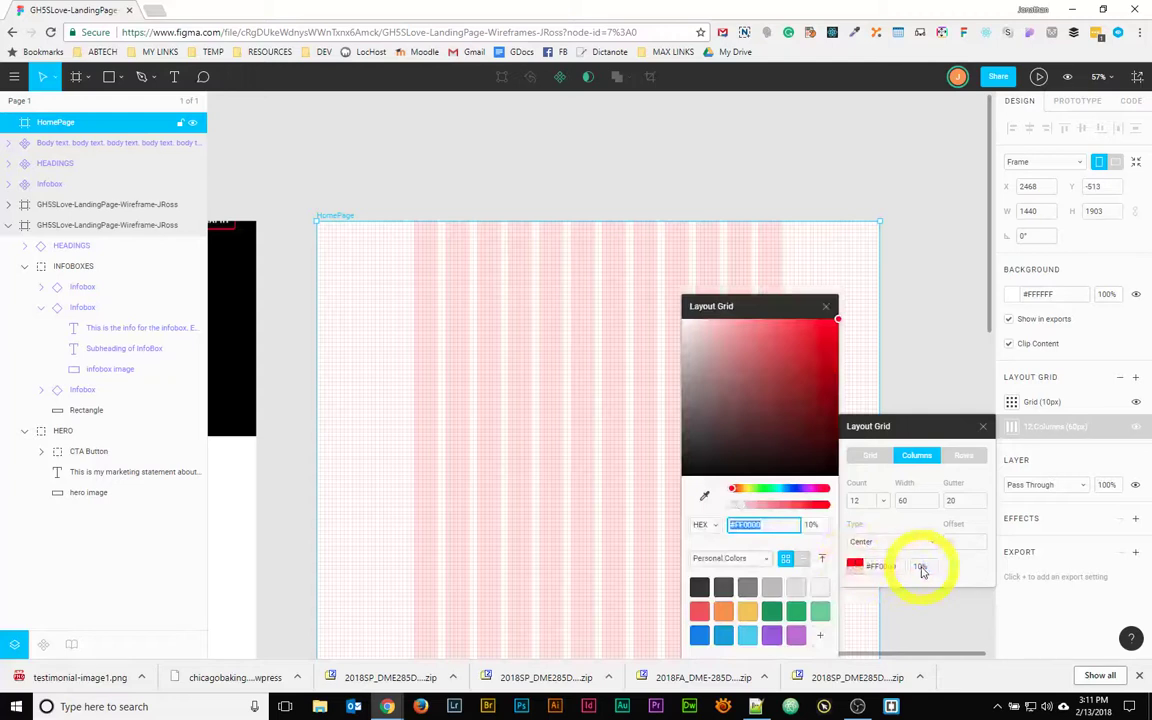
left_click(933, 364)
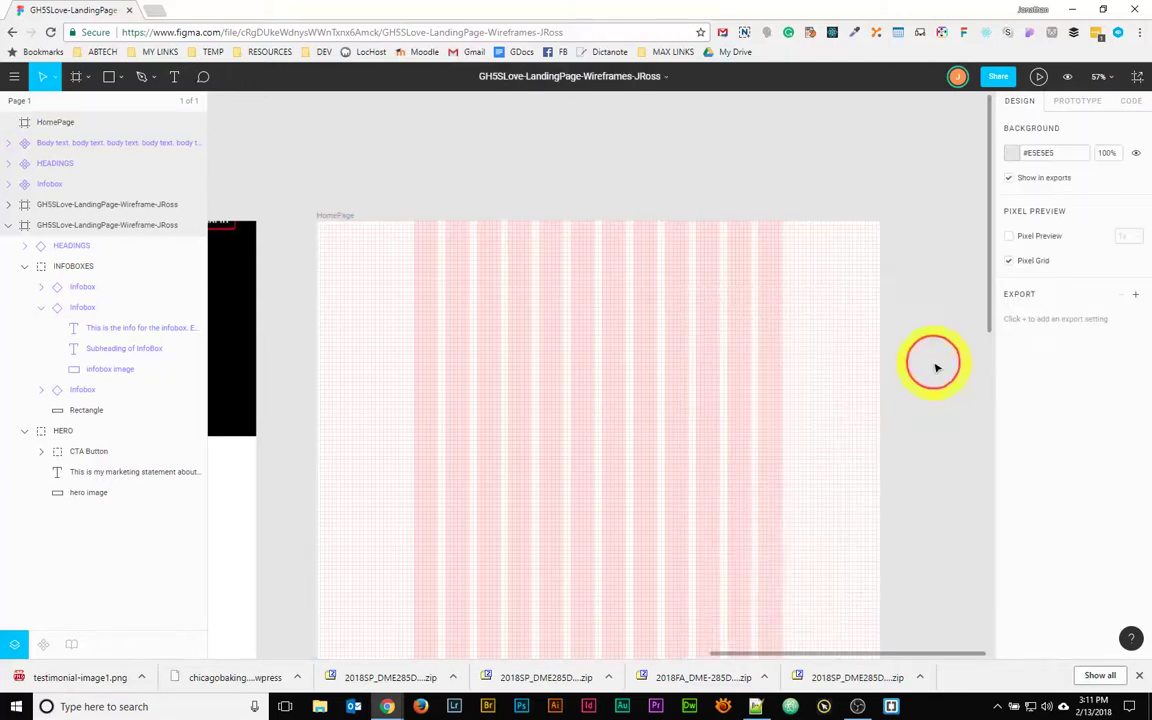
left_click(688, 335)
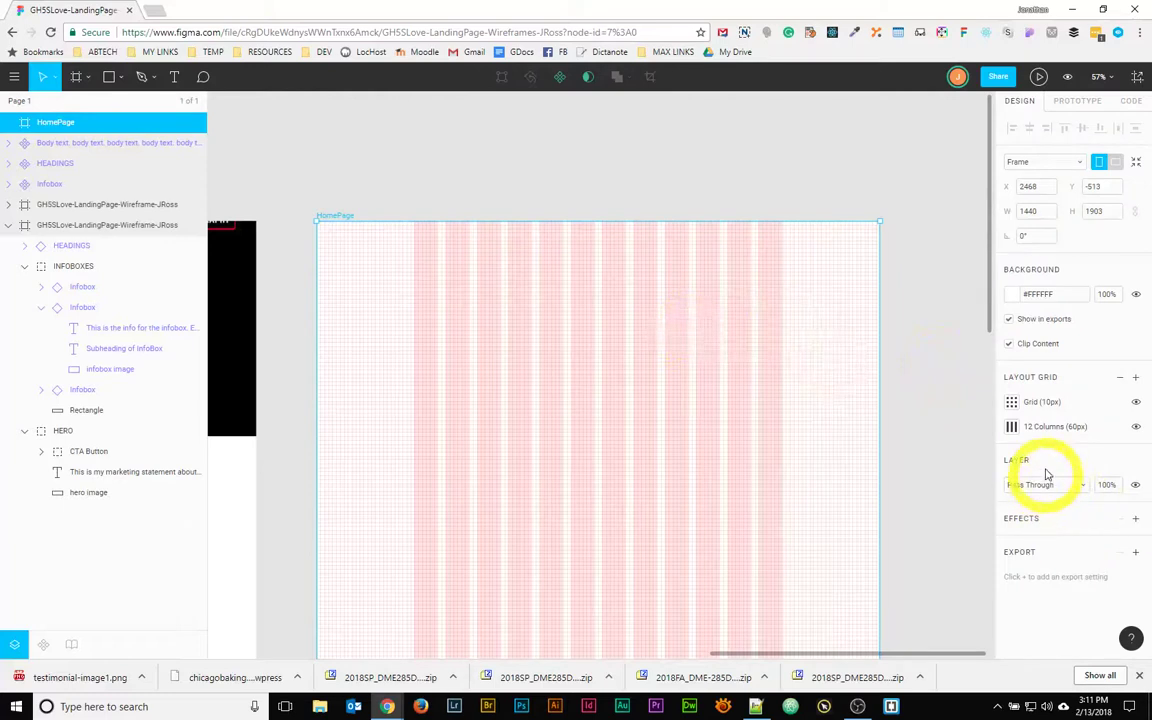
left_click(1010, 404)
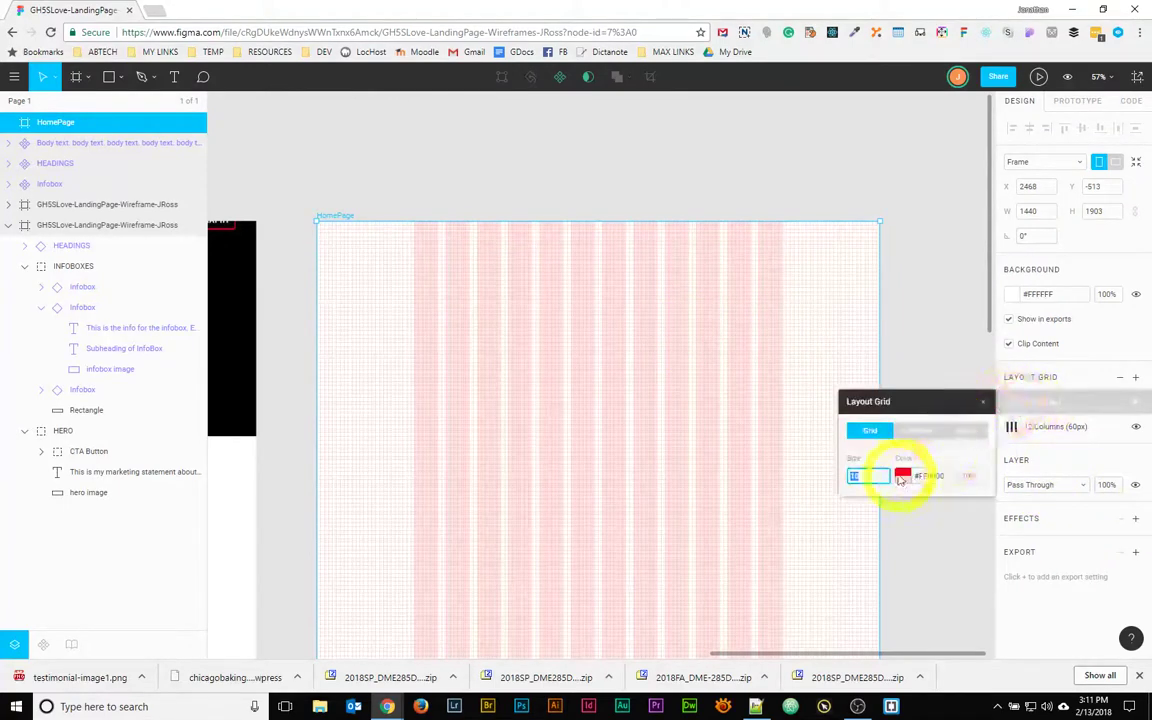
left_click(965, 476)
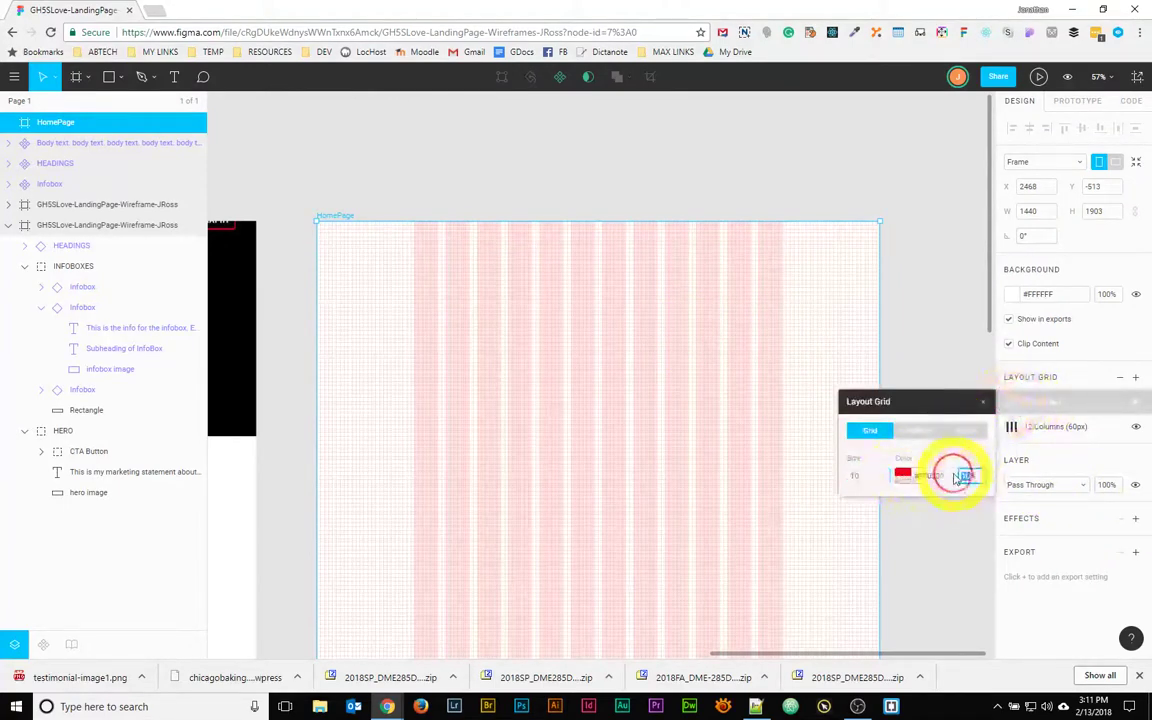
type("5")
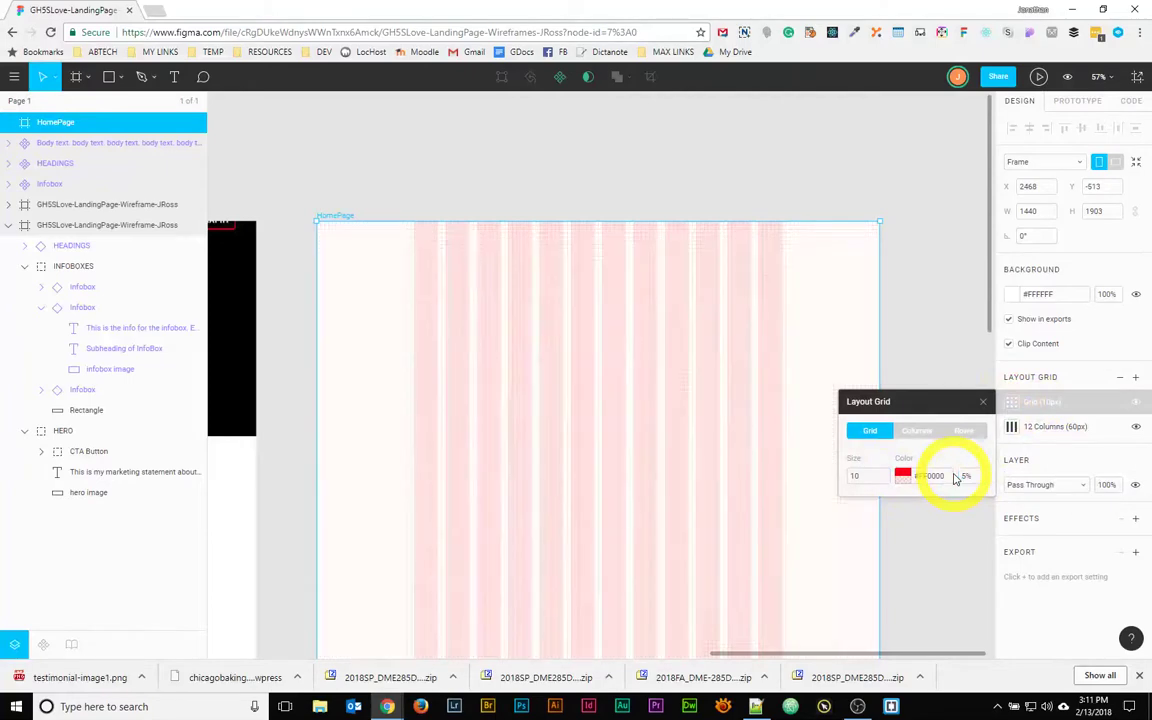
left_click(415, 205)
- Draw a rectangle about 1440 x 630 across the full width of the HomePage frame, starting at its top-left corner
scroll(436, 272, "up", 6)
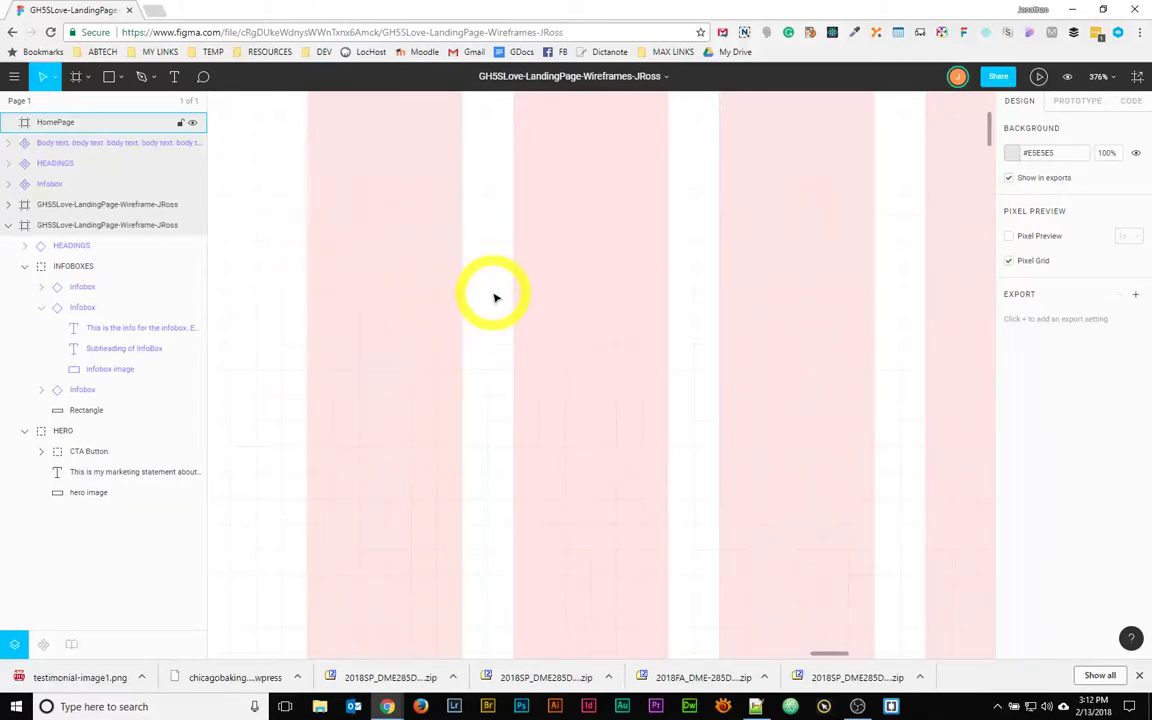
scroll(497, 405, "down", 2)
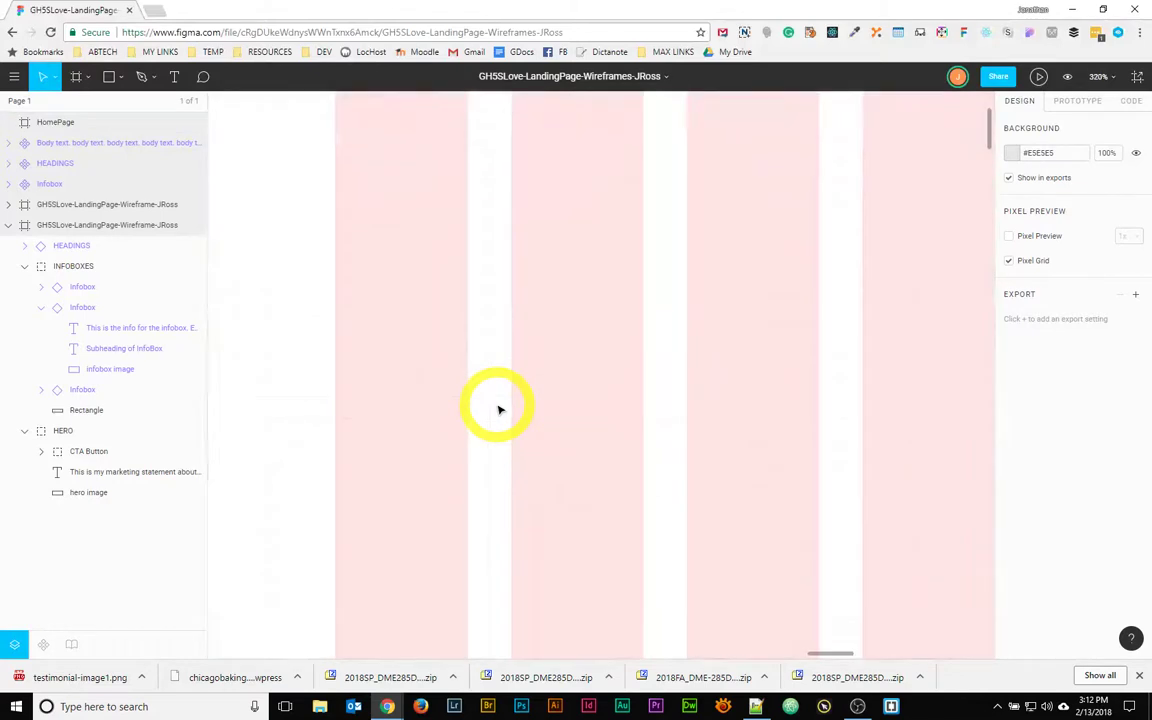
scroll(499, 408, "down", 5)
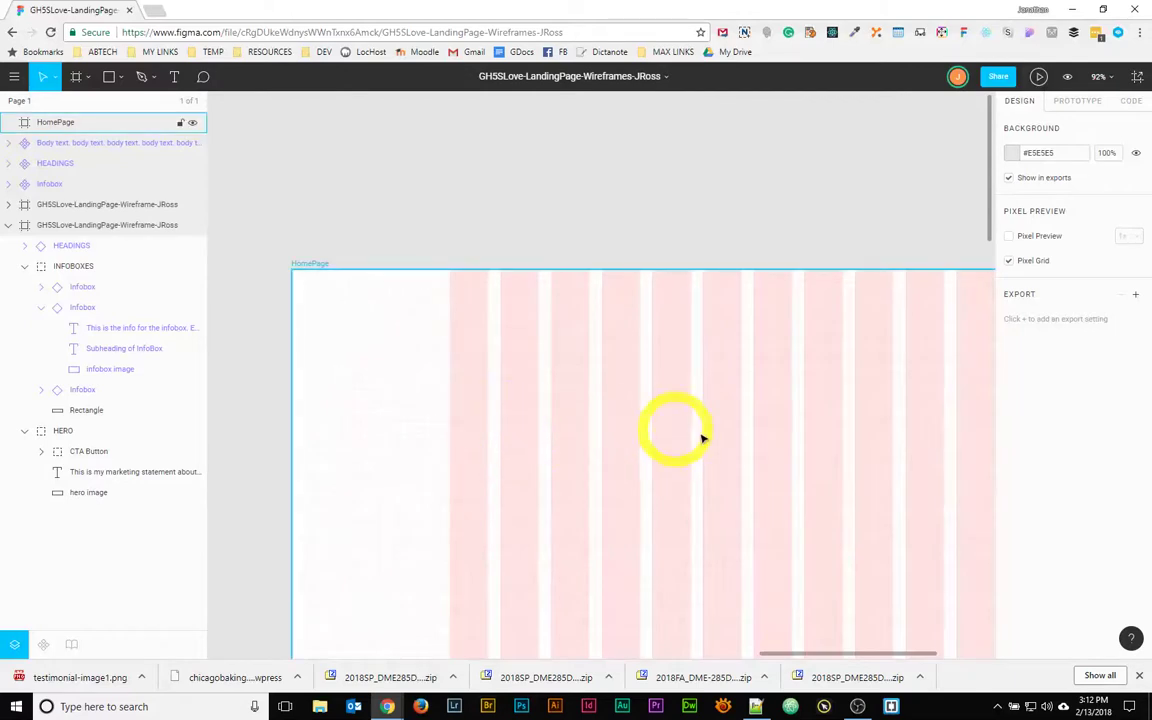
left_click_drag(674, 424, 532, 373)
scroll(609, 416, "down", 1)
scroll(609, 416, "down", 3)
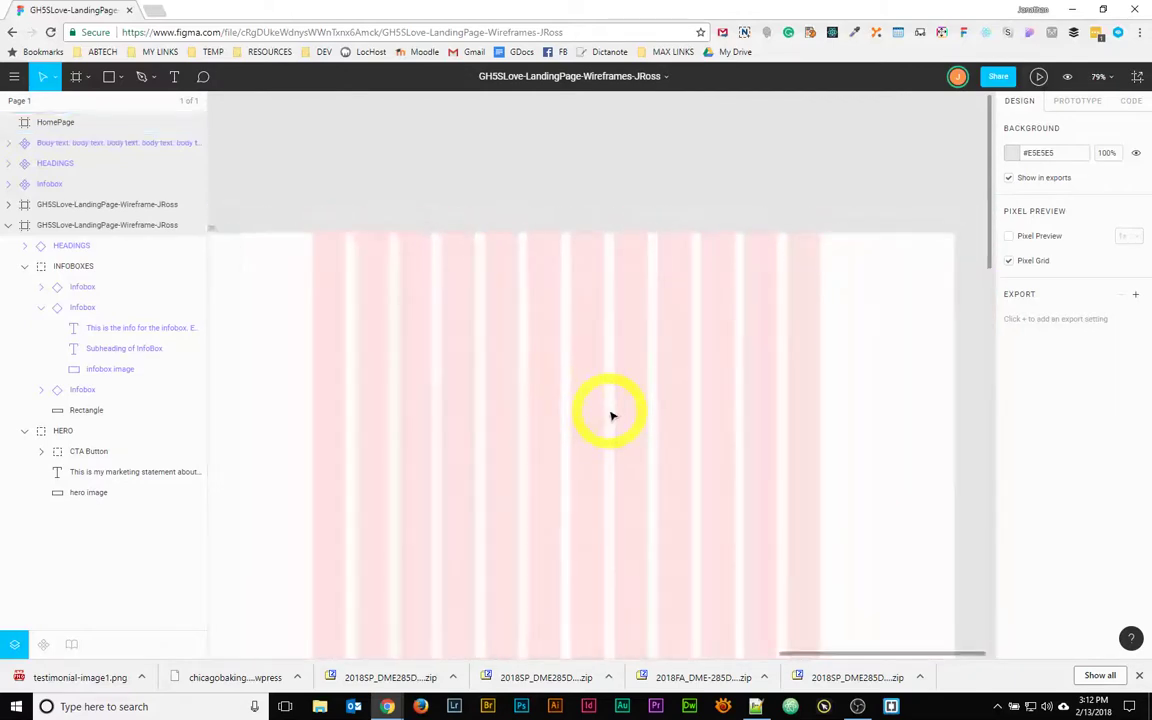
left_click(109, 76)
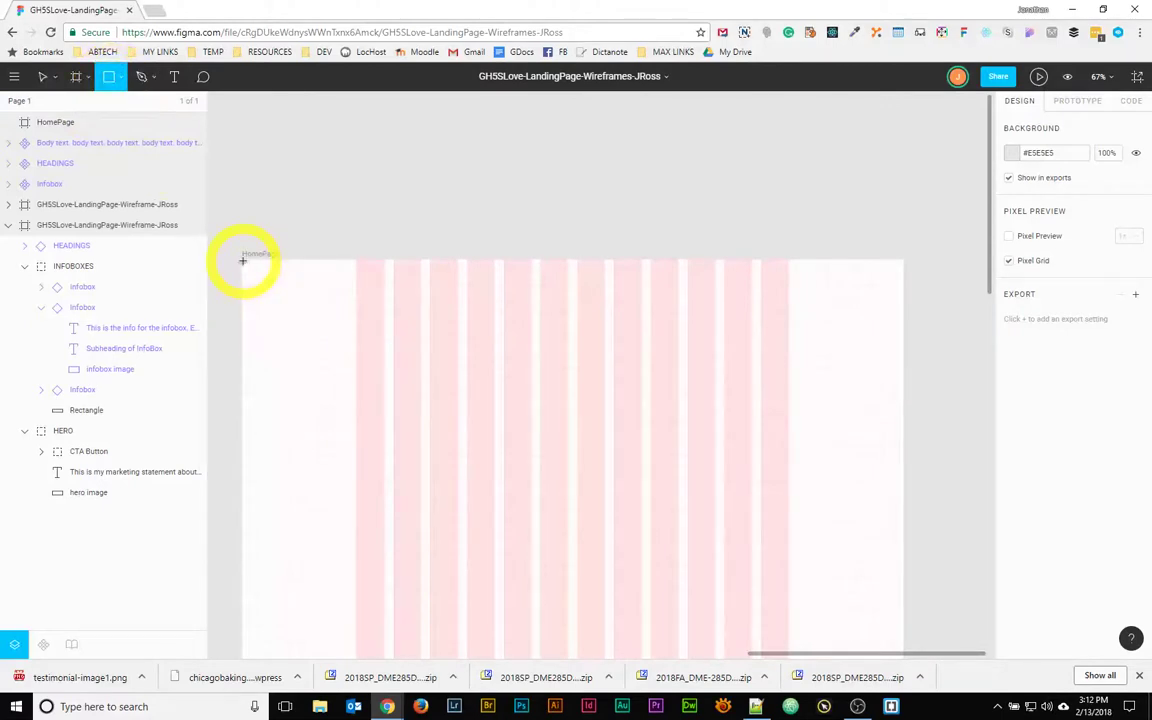
mouse_move(242, 260)
left_mouse_down()
mouse_move(488, 399)
mouse_move(797, 514)
mouse_move(527, 517)
mouse_move(782, 579)
mouse_move(766, 548)
mouse_move(784, 553)
mouse_move(773, 555)
left_mouse_up()
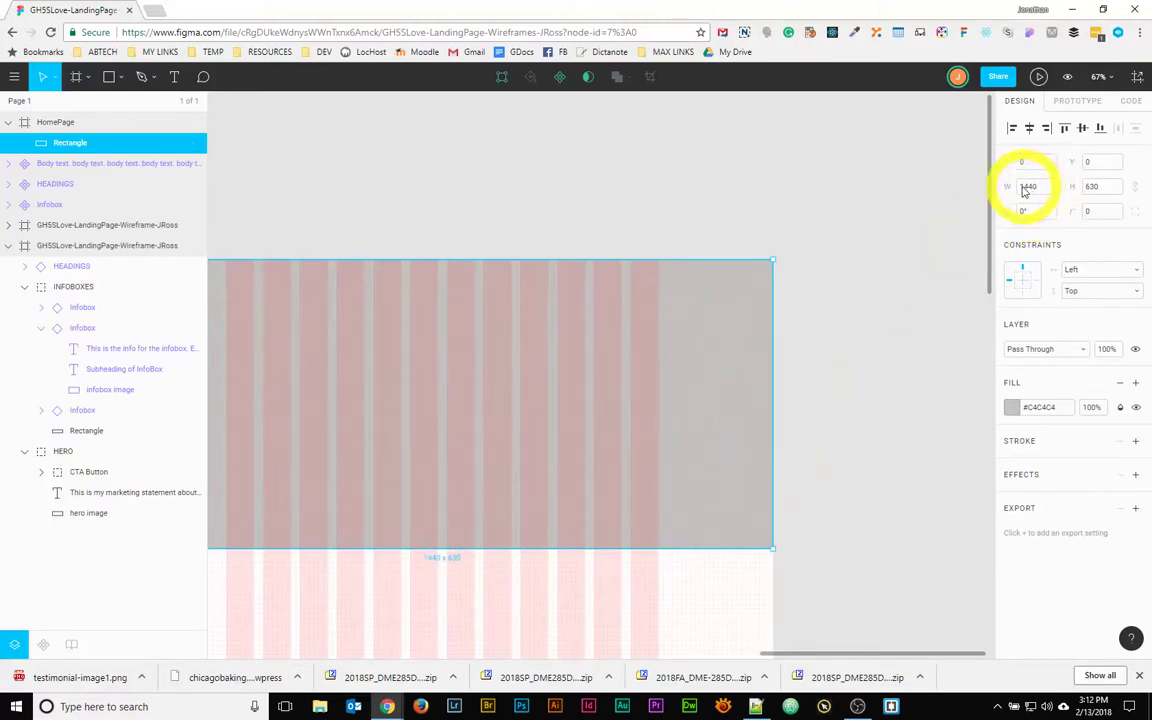
- Set the height of the full-width rectangle in the HomePage frame to 650
left_click(1095, 189)
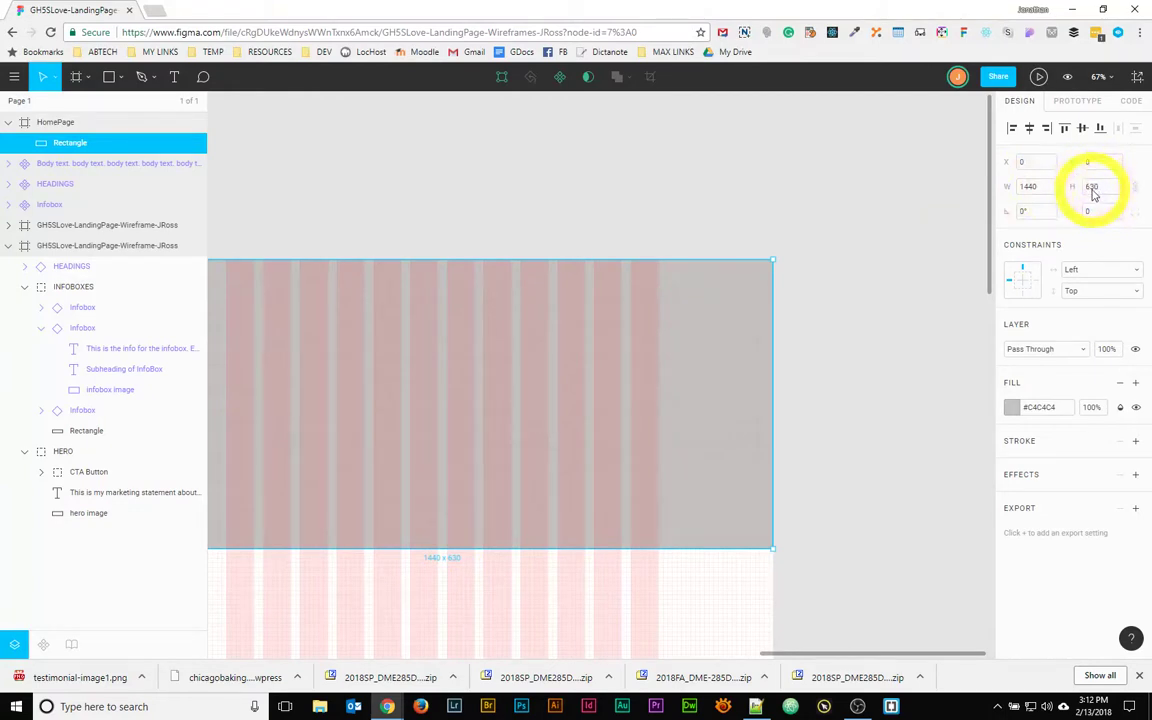
double_click(1085, 189)
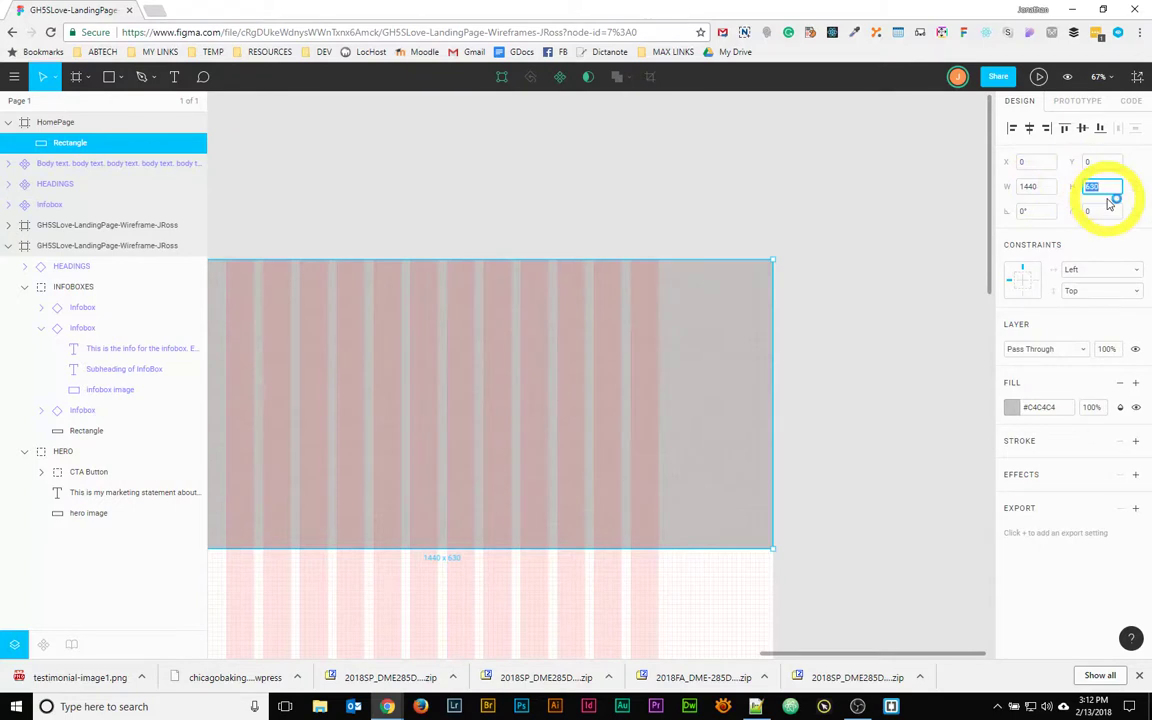
type("650")
key("Return")
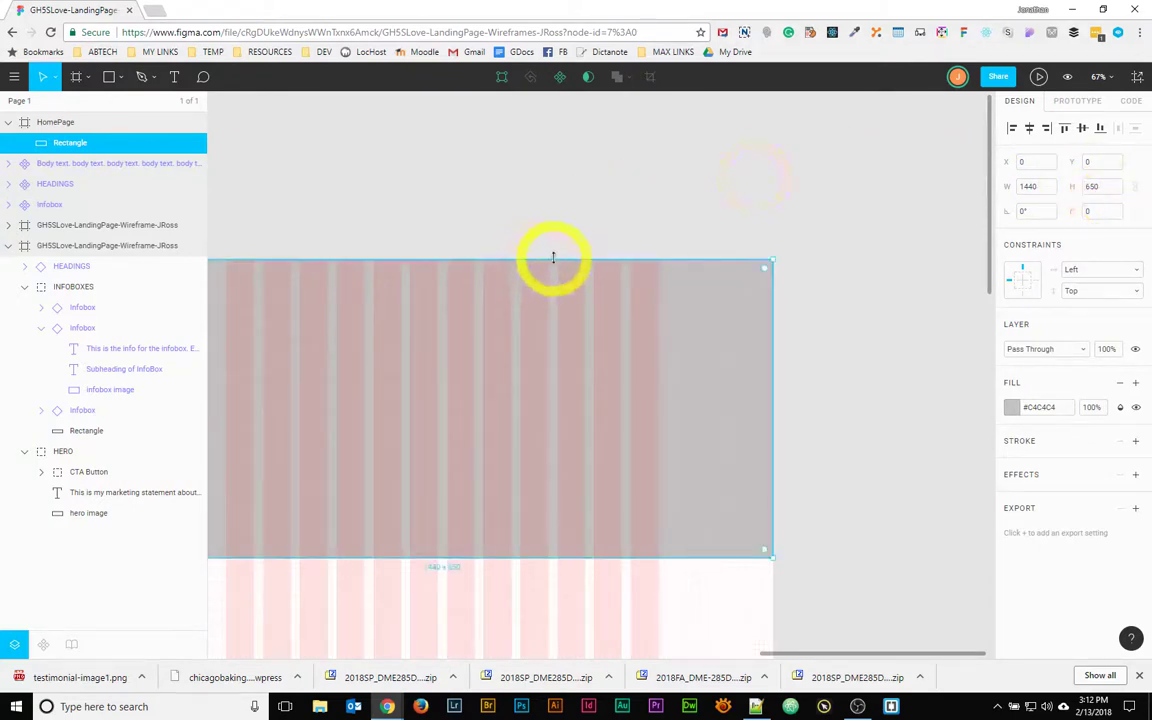
- Rename the full-width rectangle's layer as "hero image"
scroll(419, 400, "up", 2)
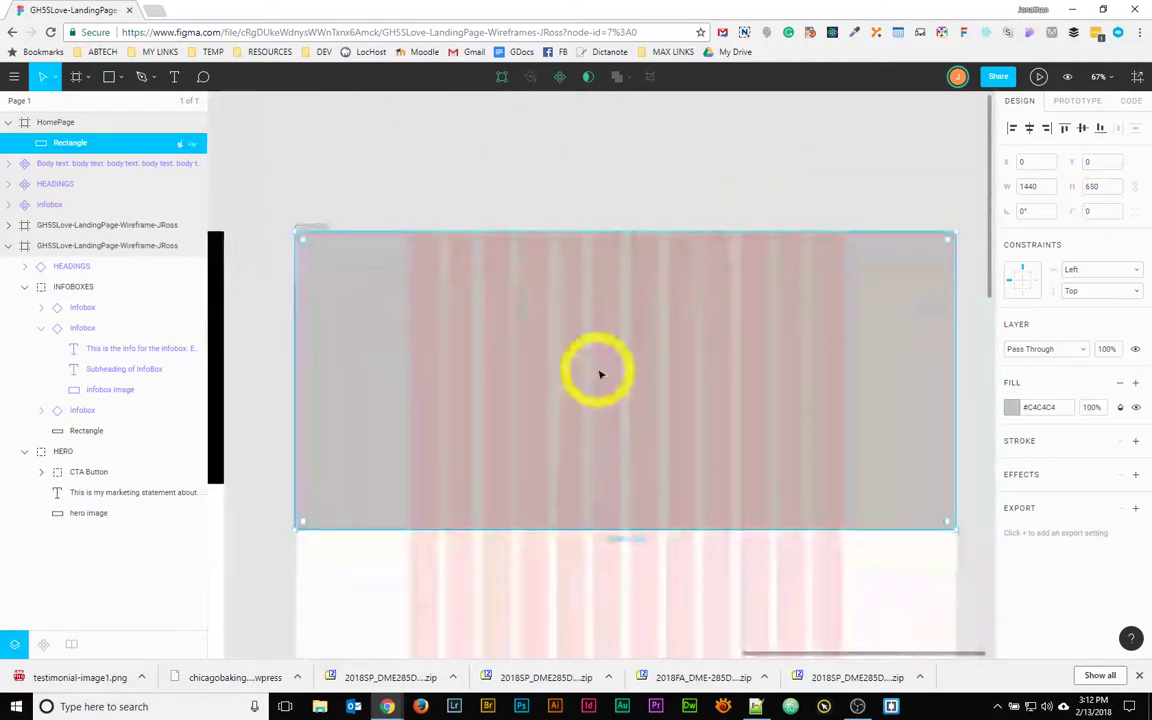
double_click(72, 146)
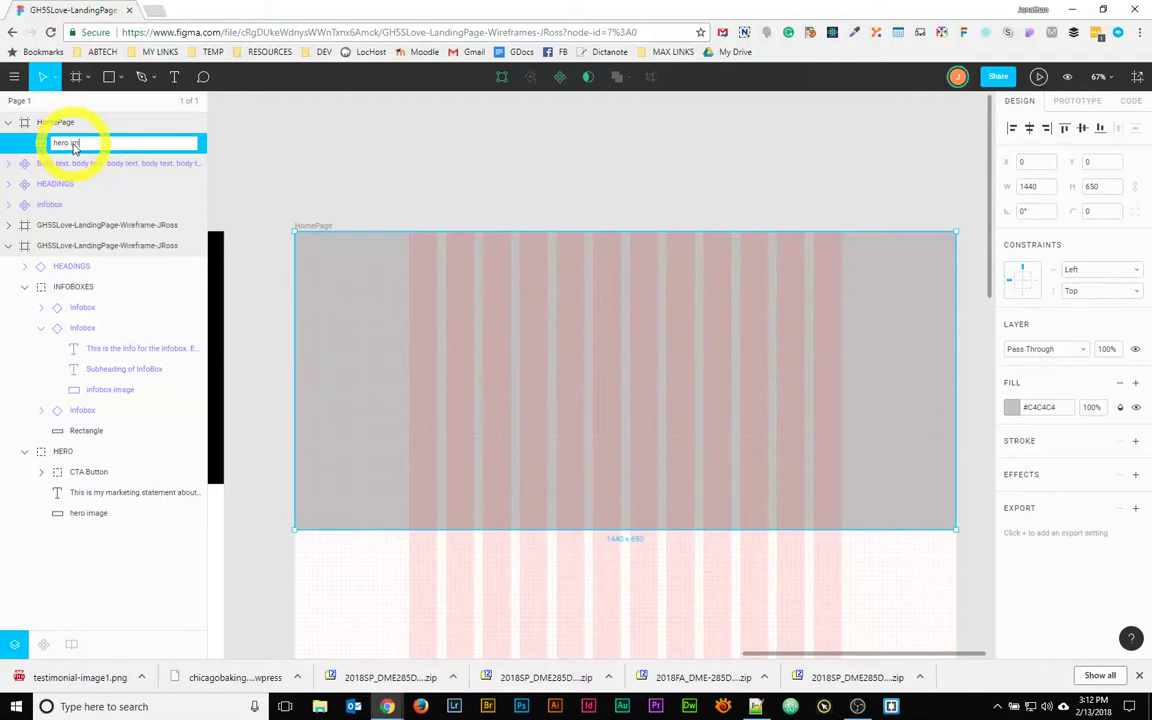
key("Return")
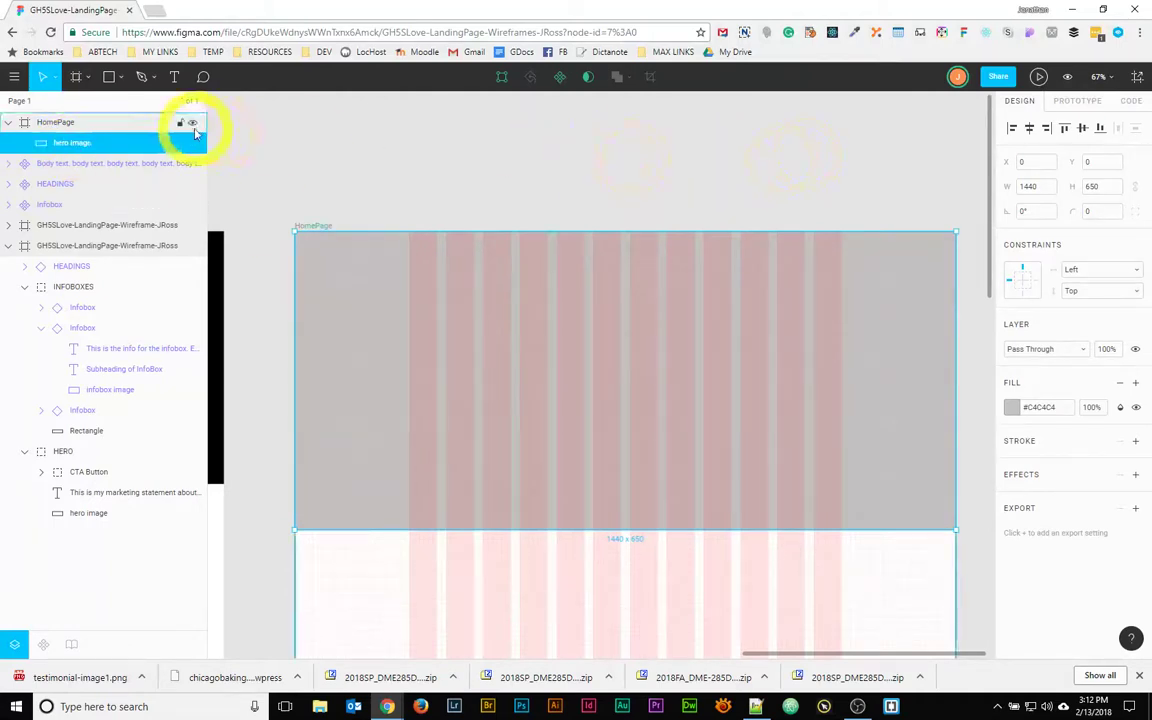
- Add a text box about 540 x 75 over the hero image's right-hand columns, reading "The Heading" and aligned right
left_click(174, 76)
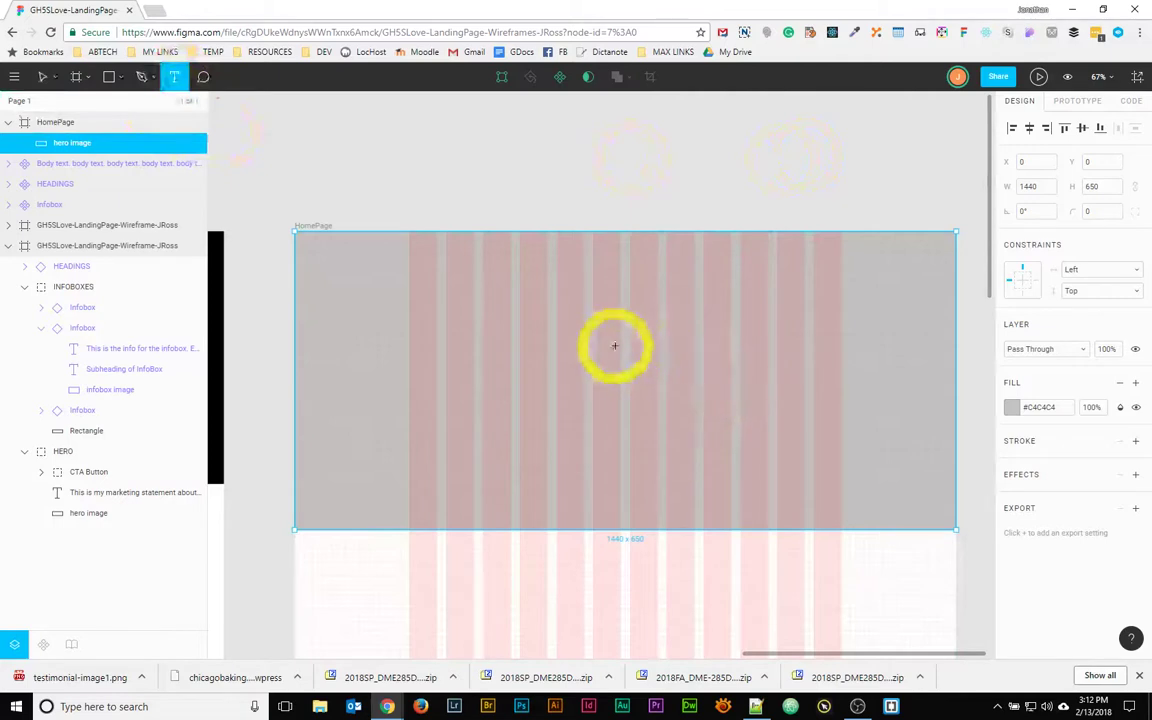
left_click_drag(594, 346, 843, 380)
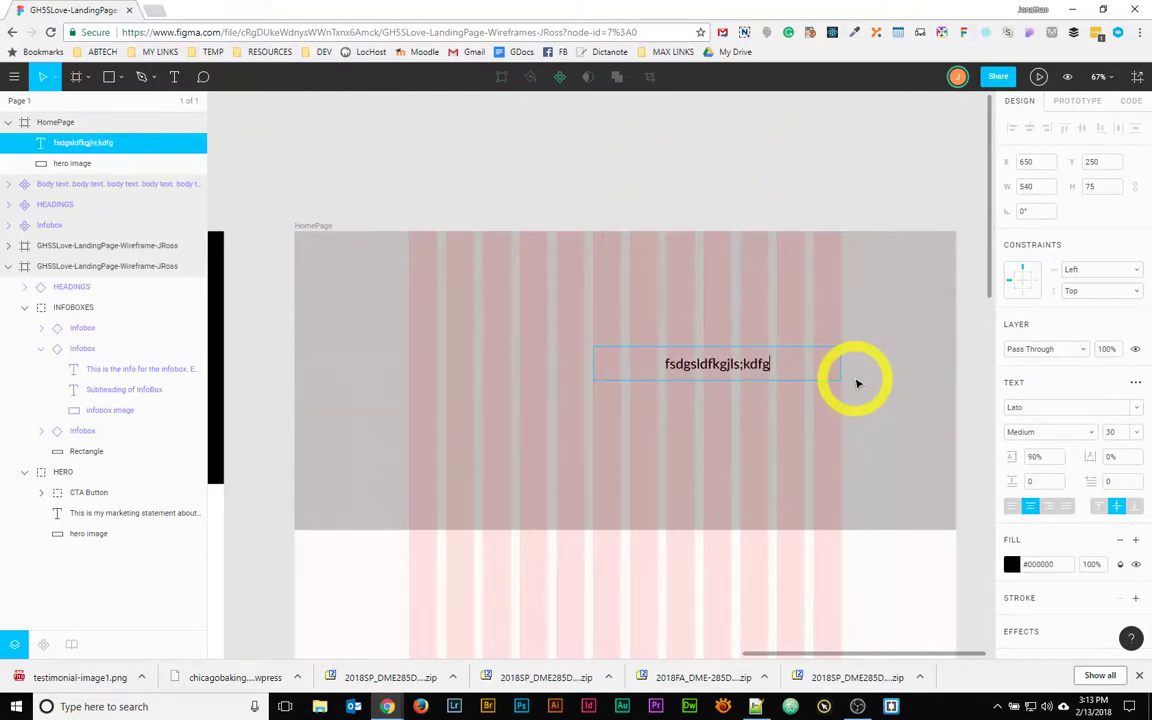
key("ctrl+a")
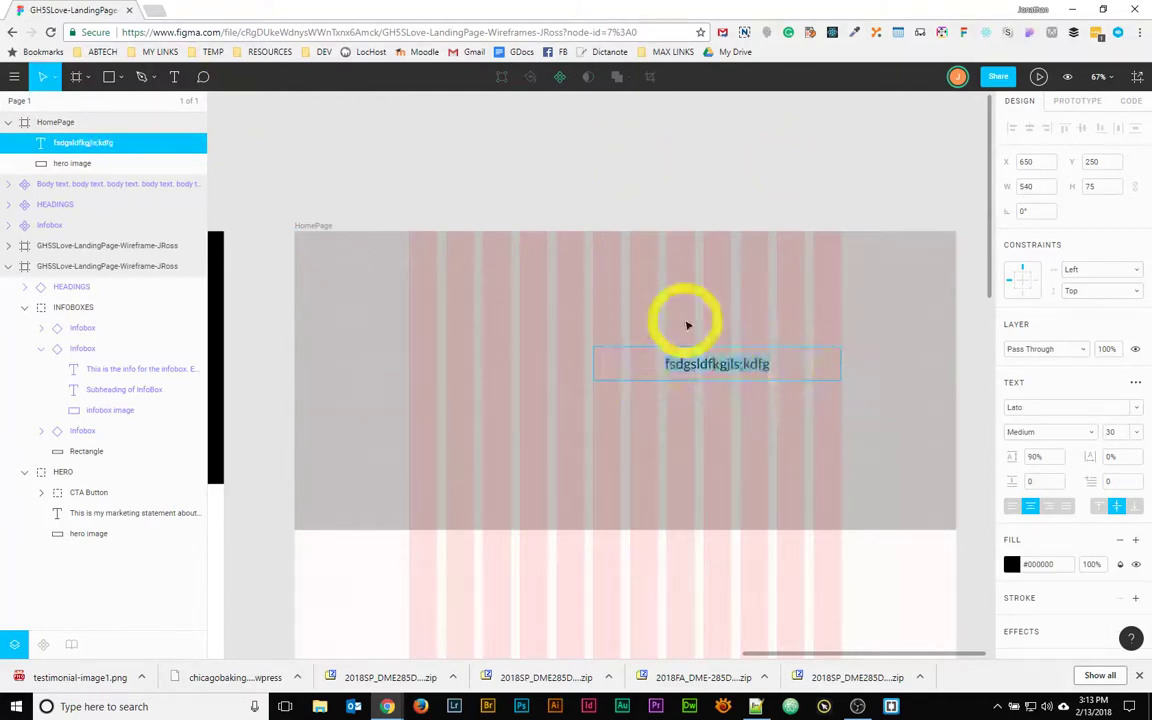
type("The Heading")
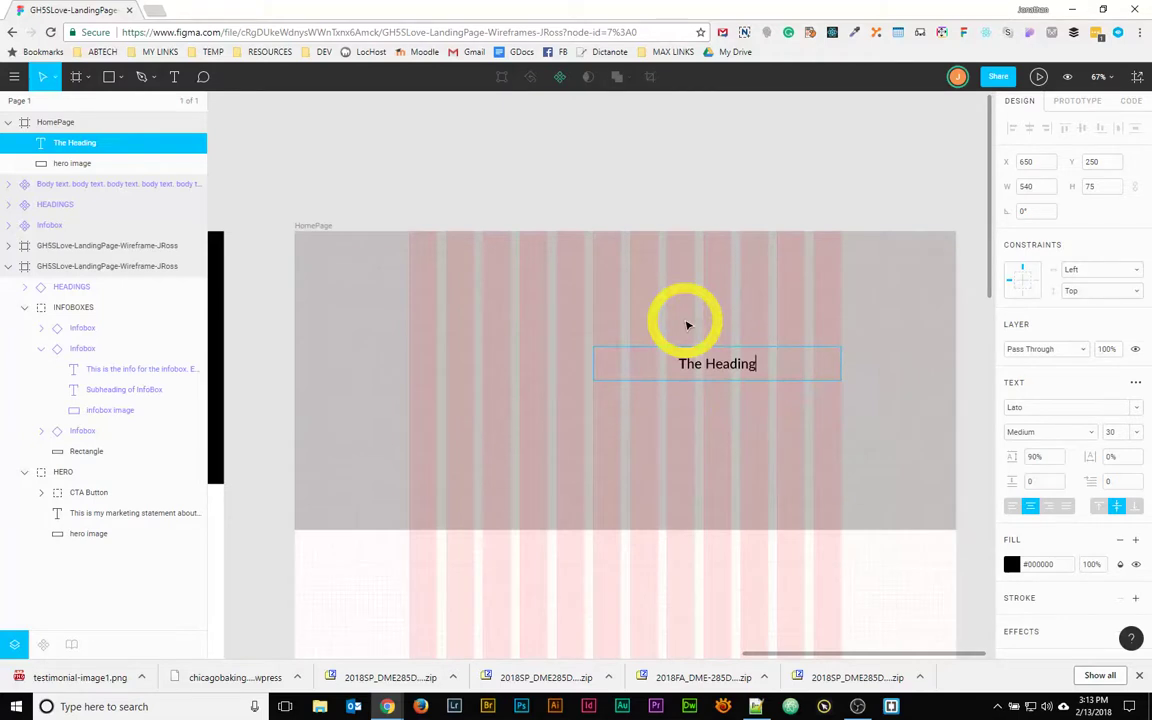
left_click(1050, 508)
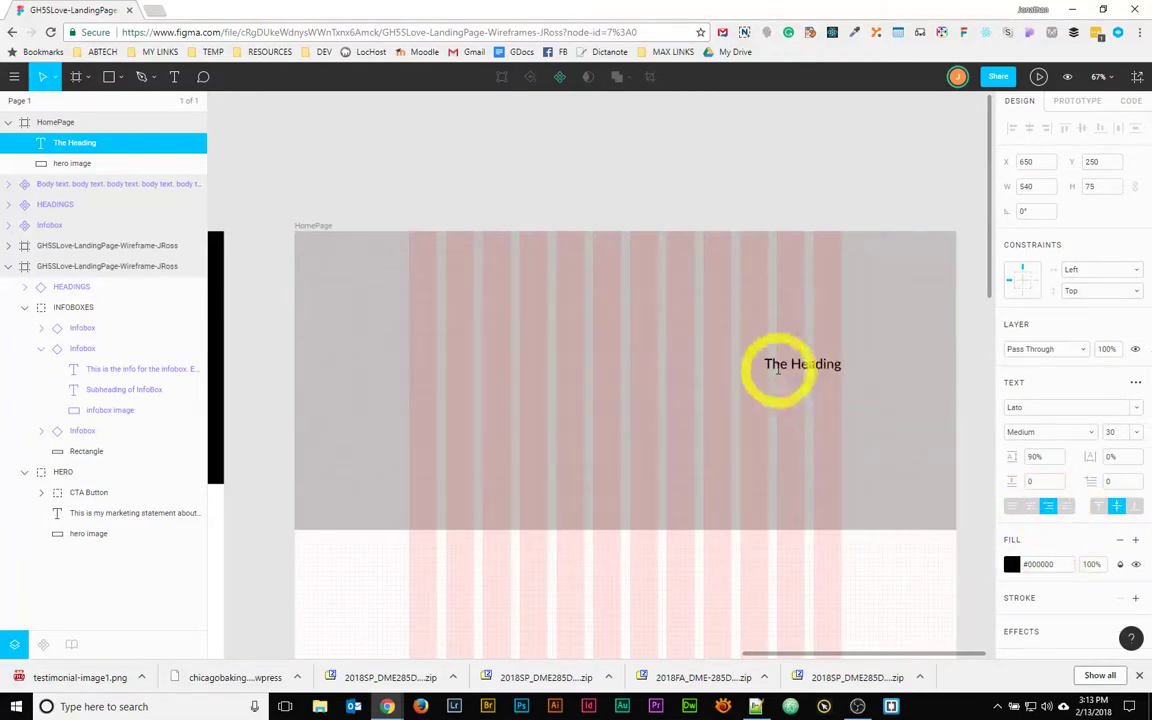
- Format the text "The Heading" in Lato Bold at size 64
left_click_drag(766, 364, 849, 361)
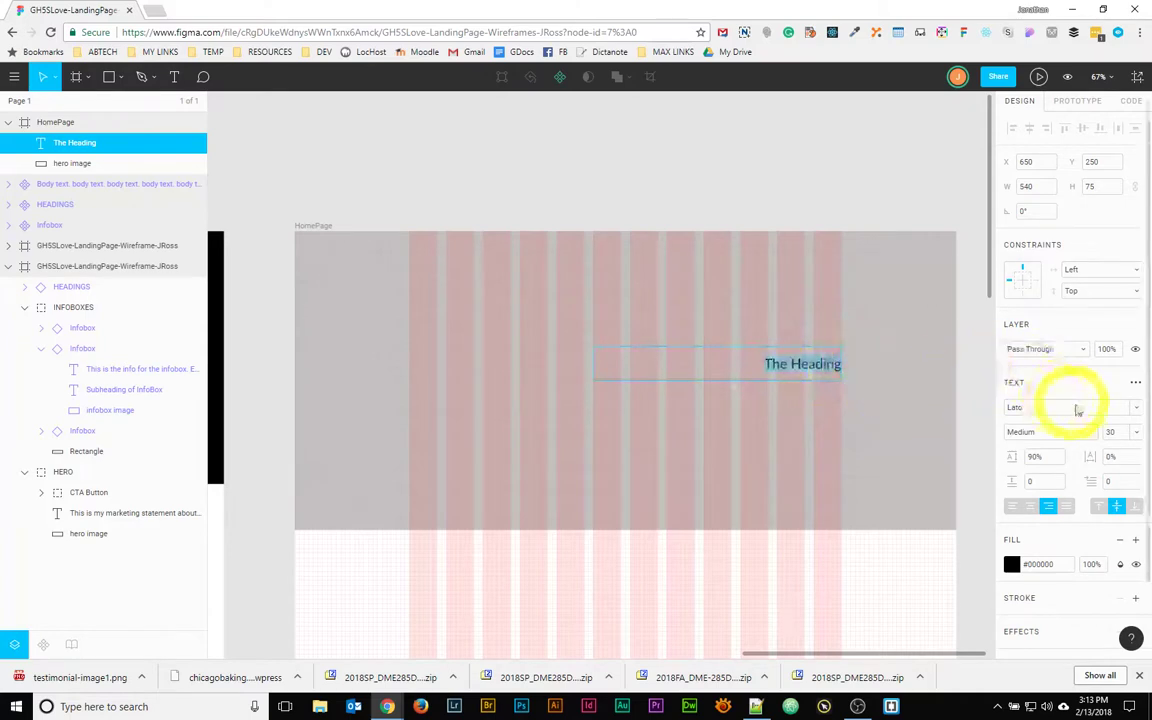
left_click(1142, 437)
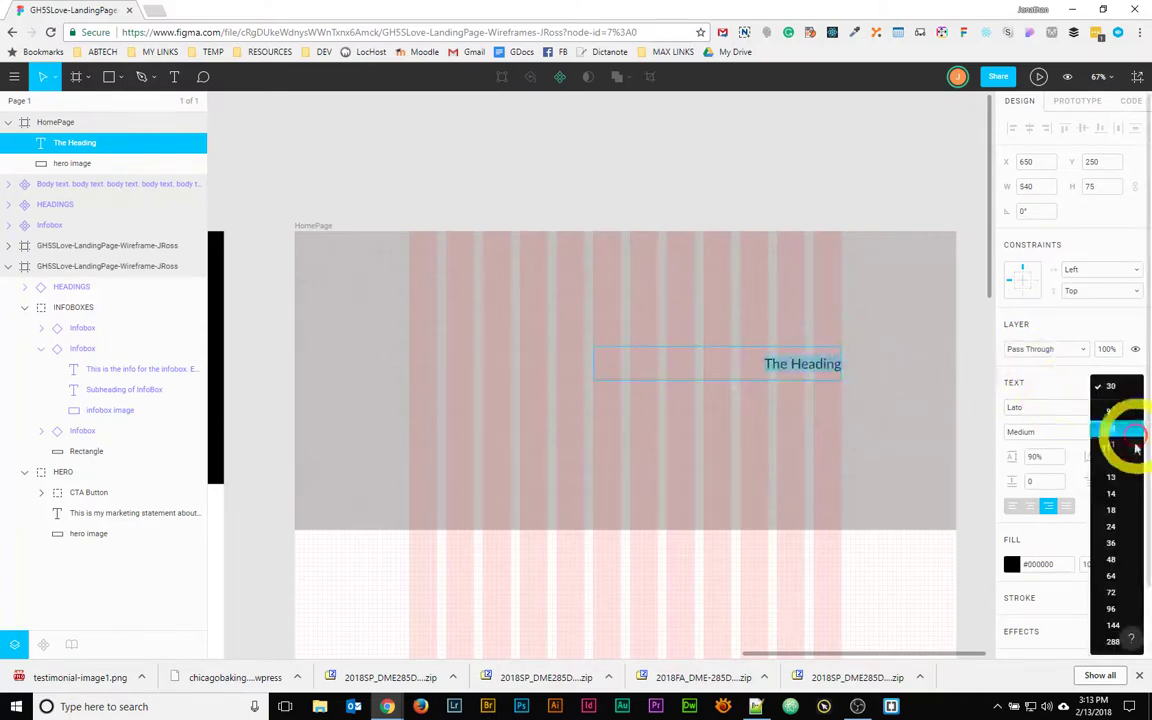
left_click(1120, 574)
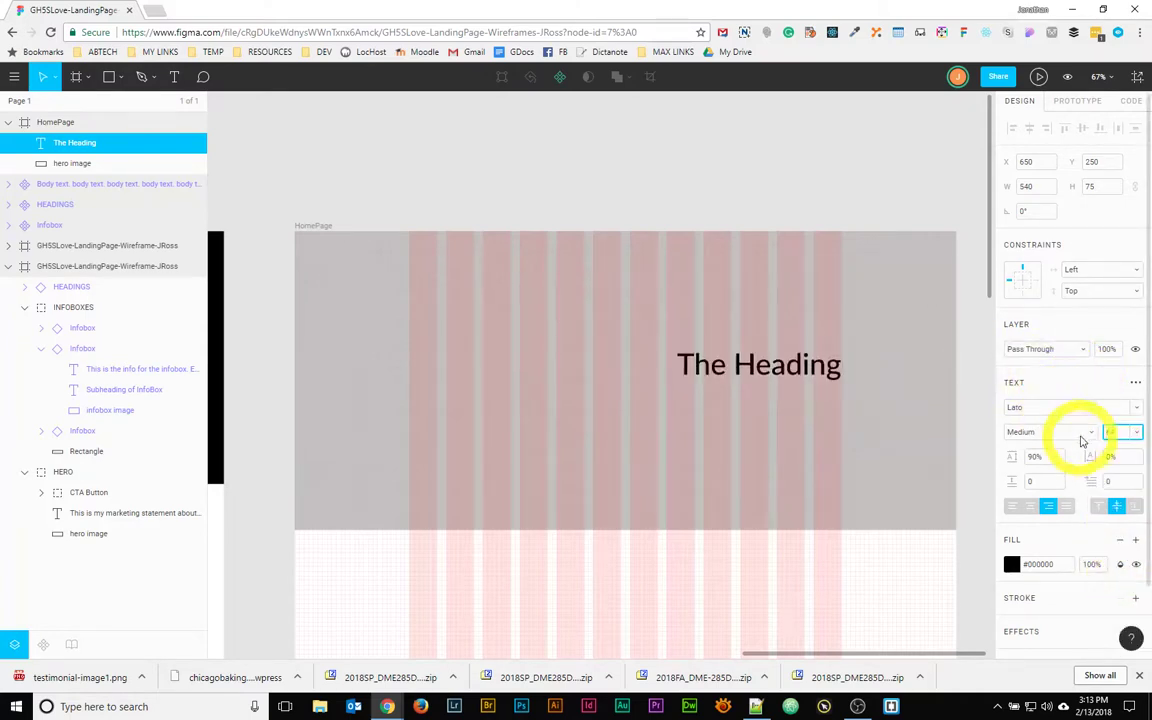
left_click(1080, 433)
left_click(1030, 498)
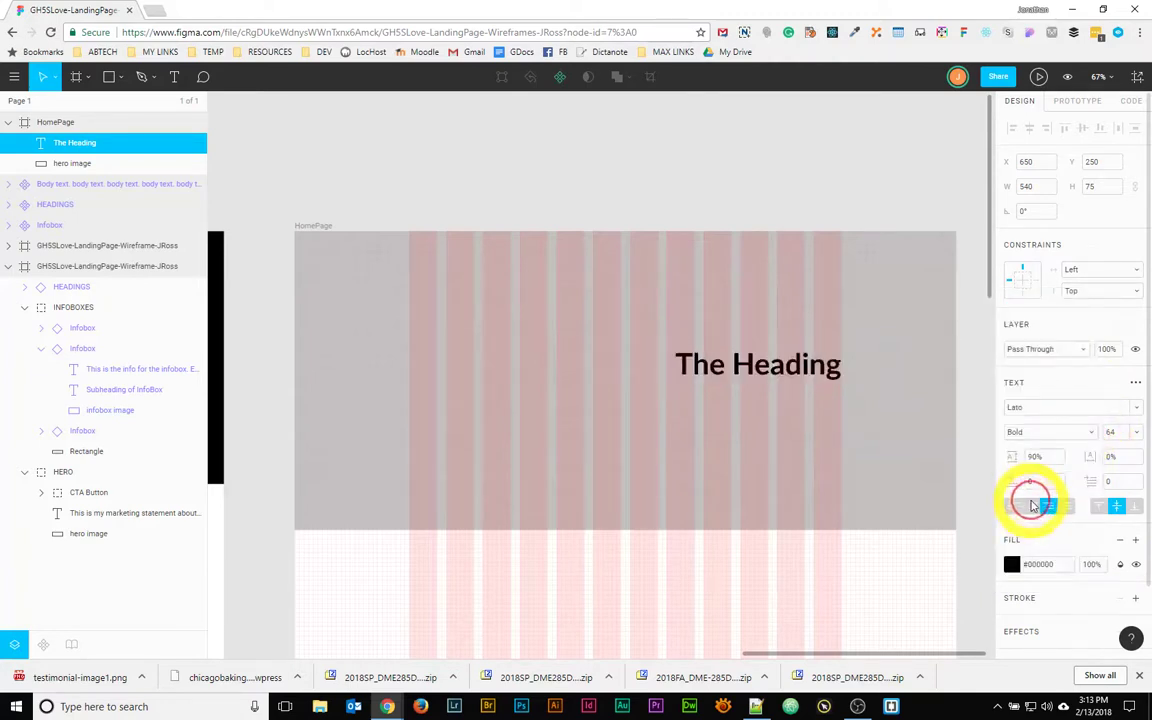
left_click(727, 352)
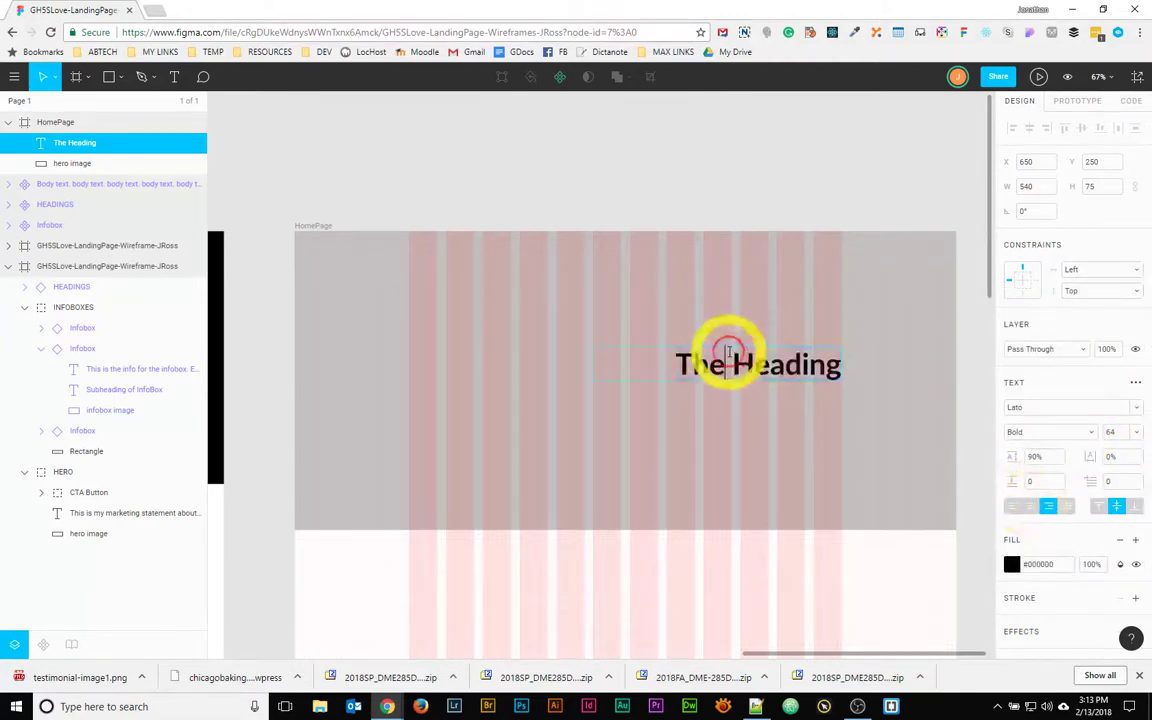
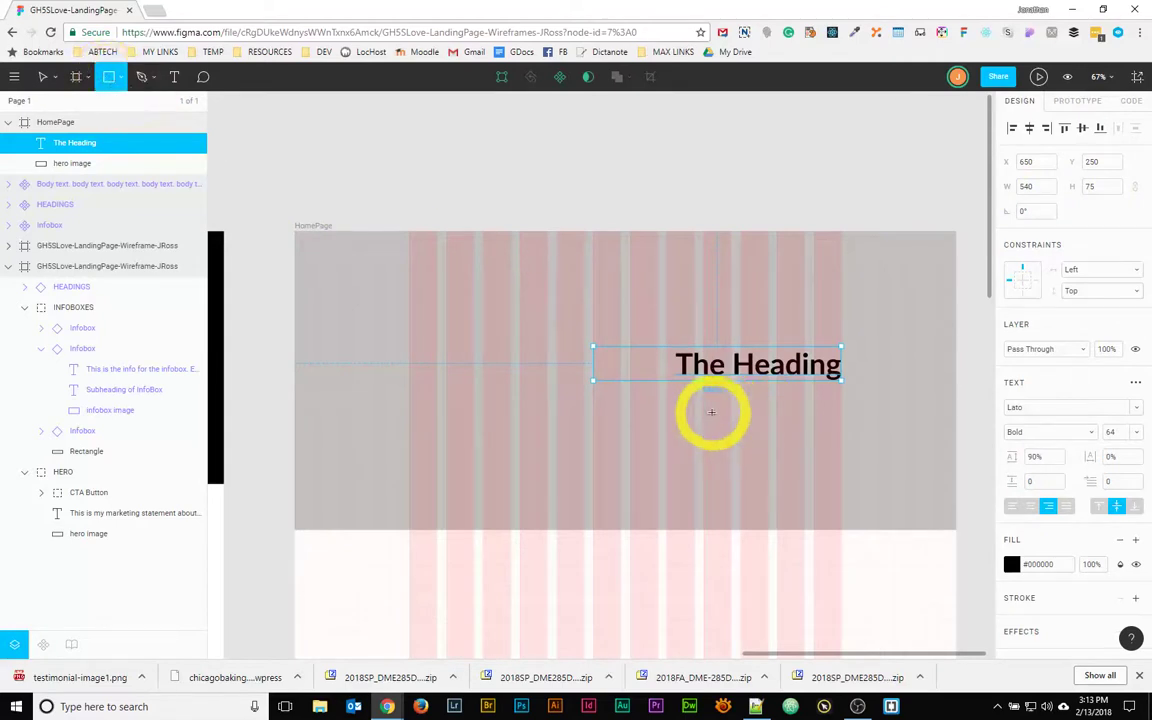
- Draw a button rectangle about 300 x 60 below the heading, flush with the last grid column, and fill it with dark red #990505
left_click_drag(702, 413, 990, 383)
left_click(1011, 406)
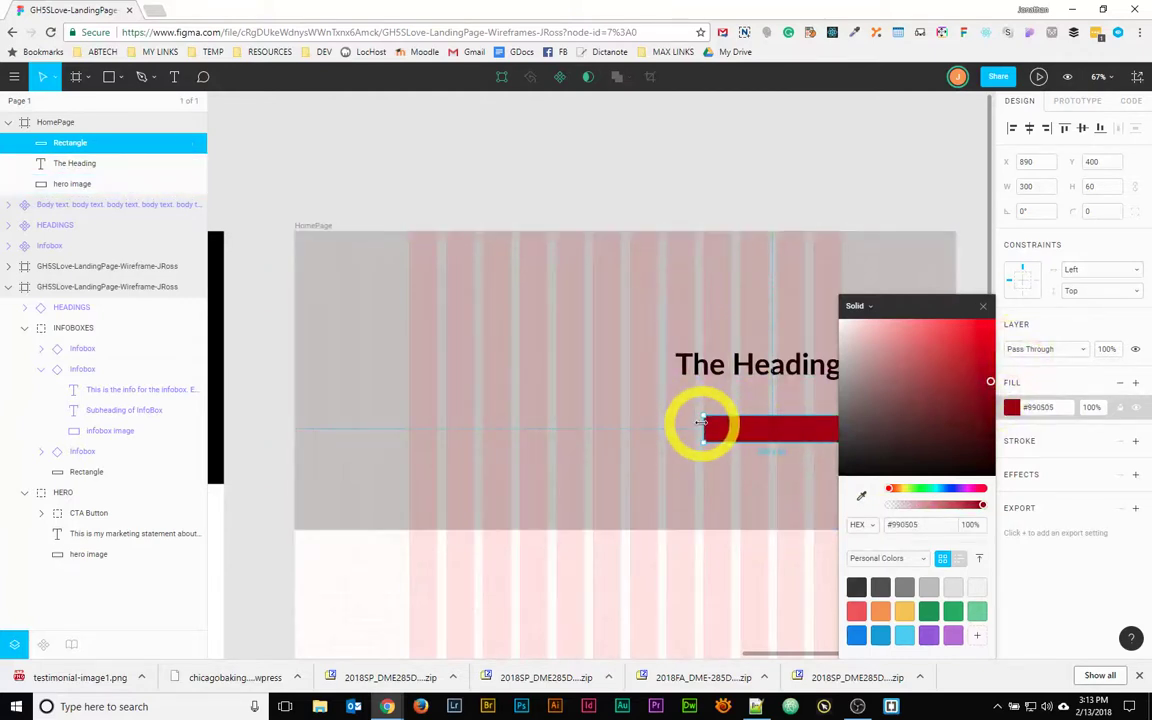
- Add a text box about 281 x 38 above the HomePage frame containing "button title"
left_click(174, 77)
left_click_drag(707, 177, 833, 199)
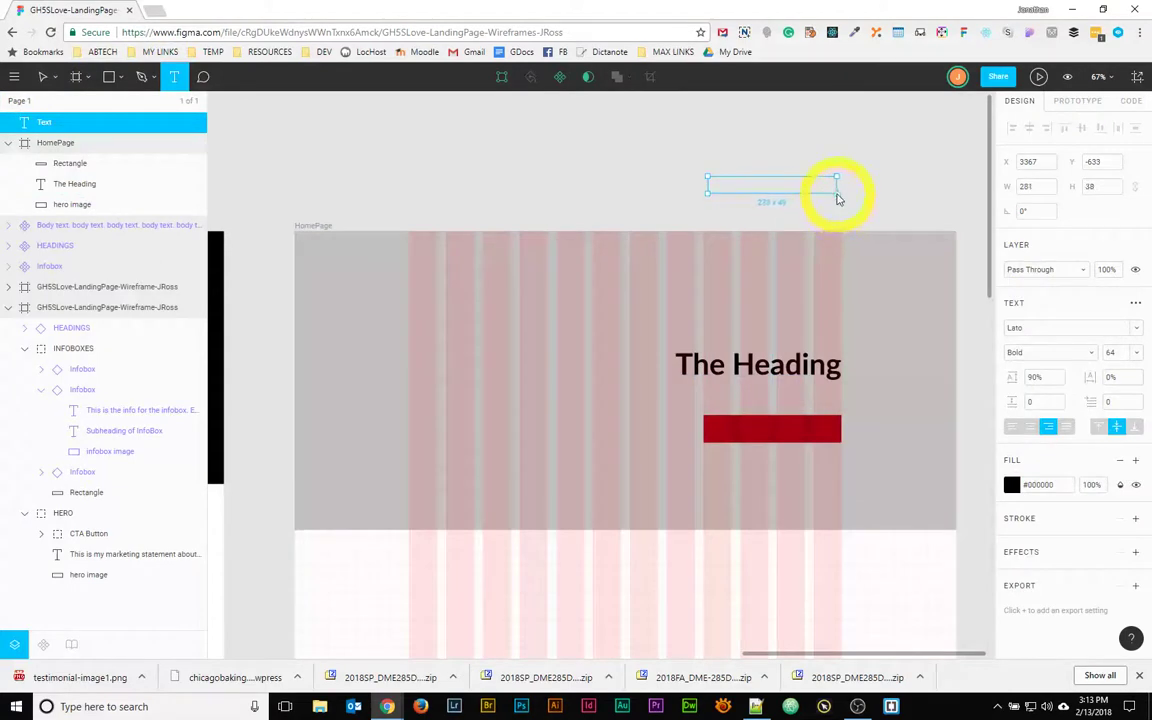
type("sdfgdgi")
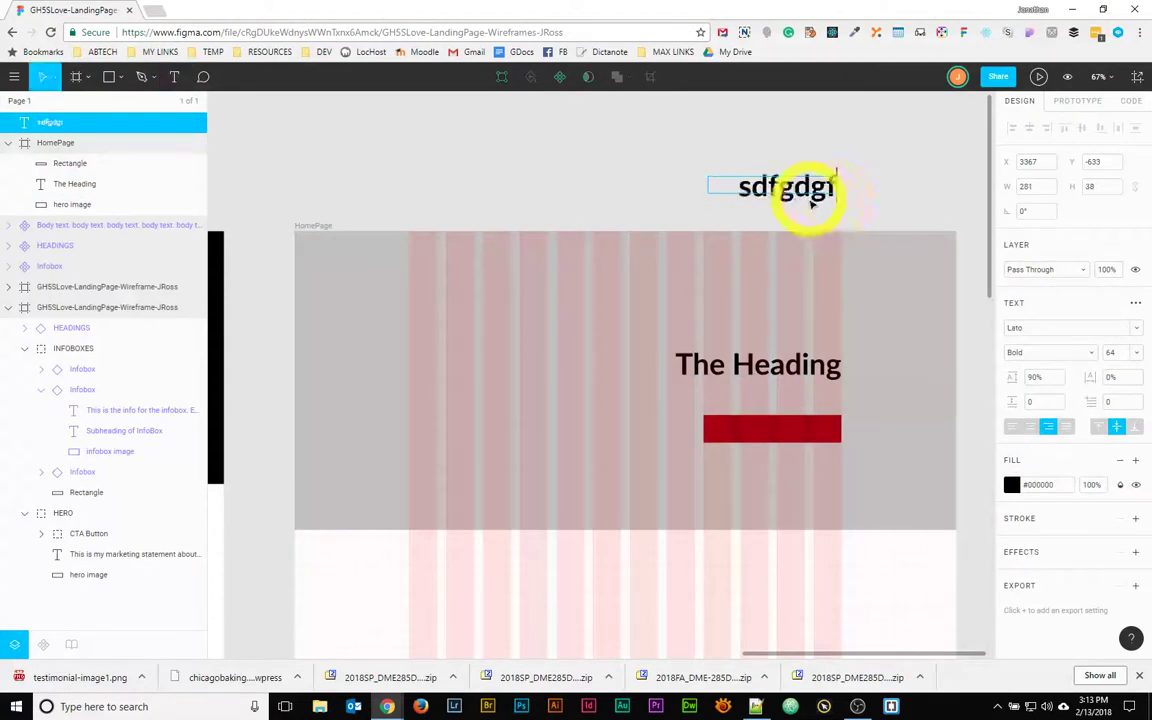
double_click(771, 186)
type("but")
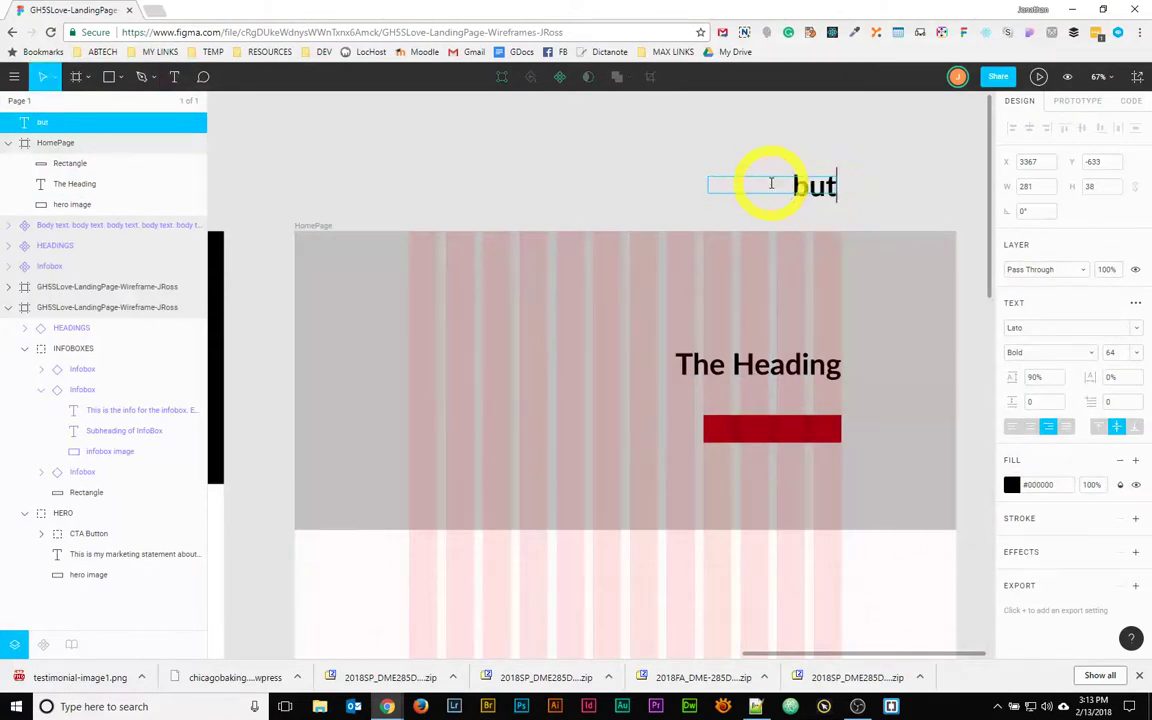
type("ton titt")
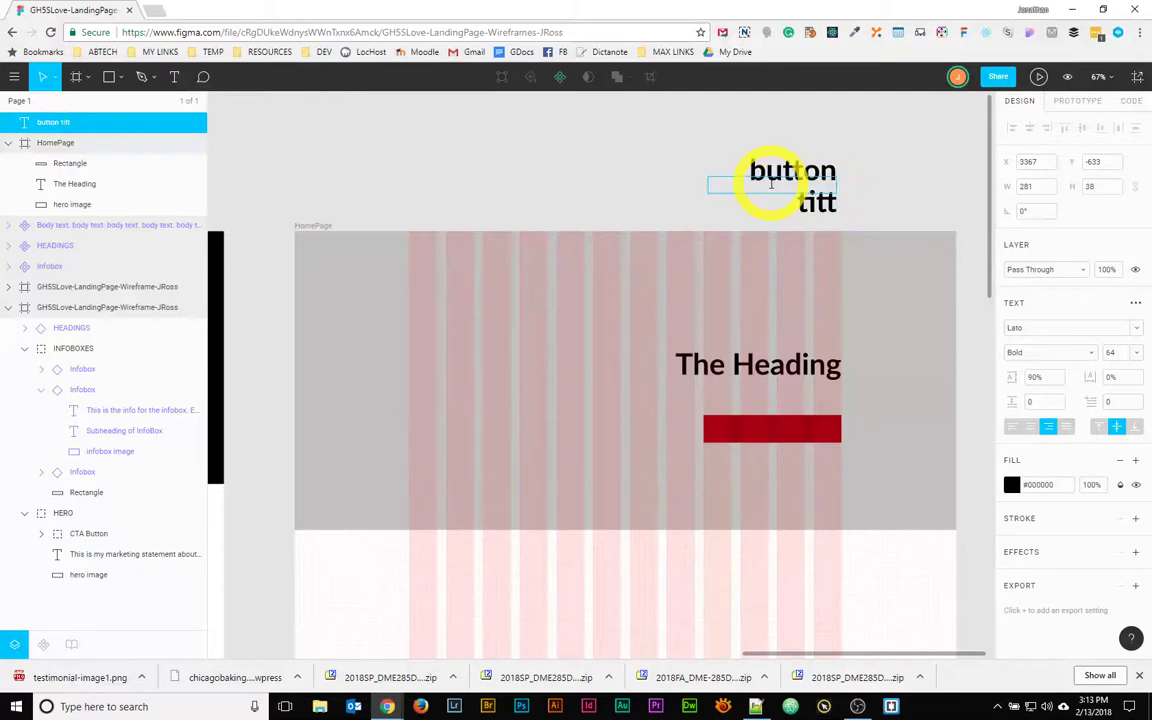
key("BackSpace")
type("le")
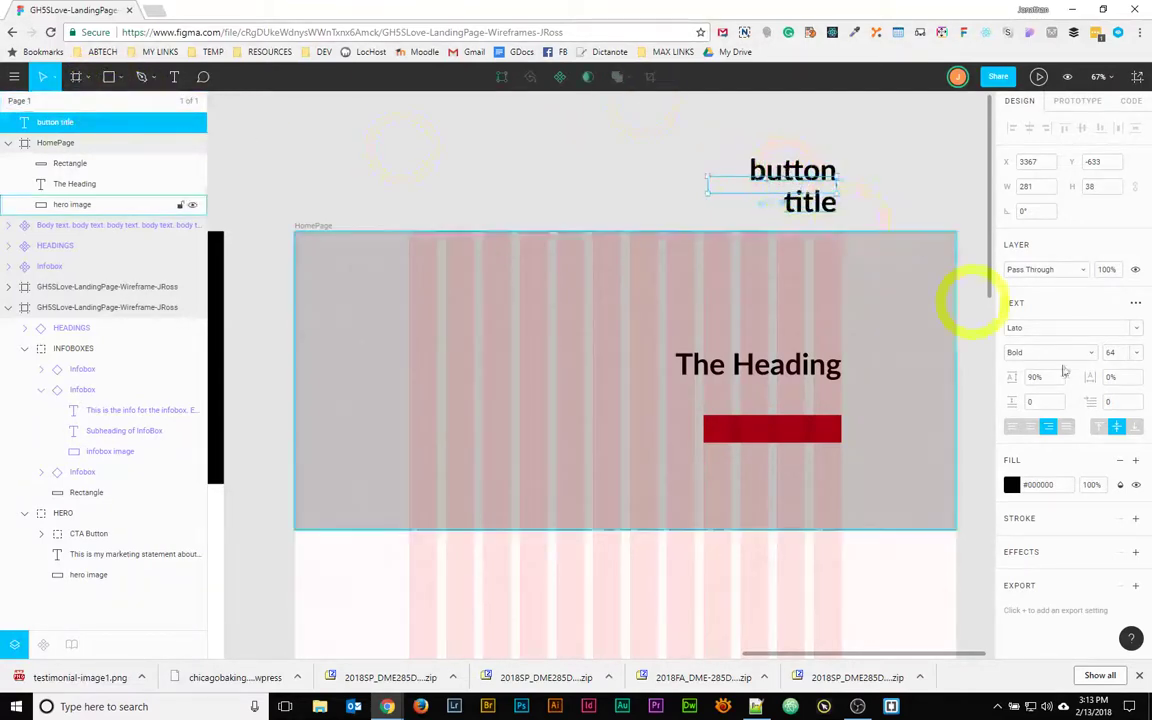
- Set the button title's font size to 24 and fit its text box exactly over the red rectangle at 300 x 60
left_click(1136, 352)
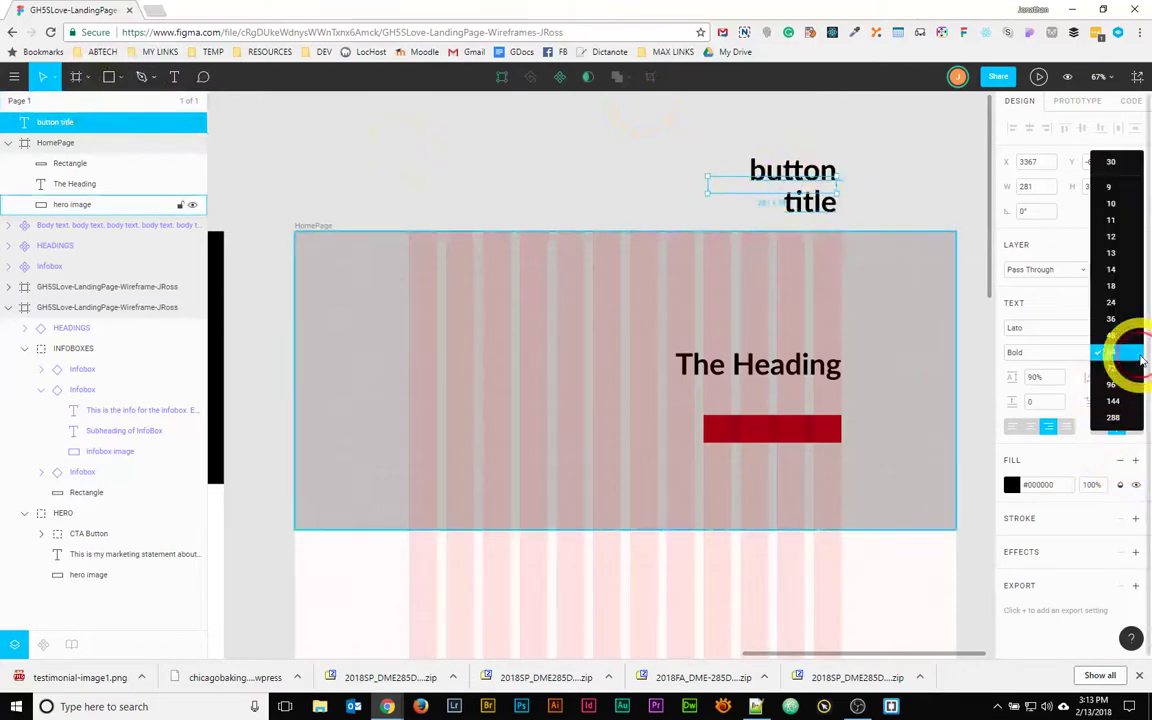
left_click(1111, 302)
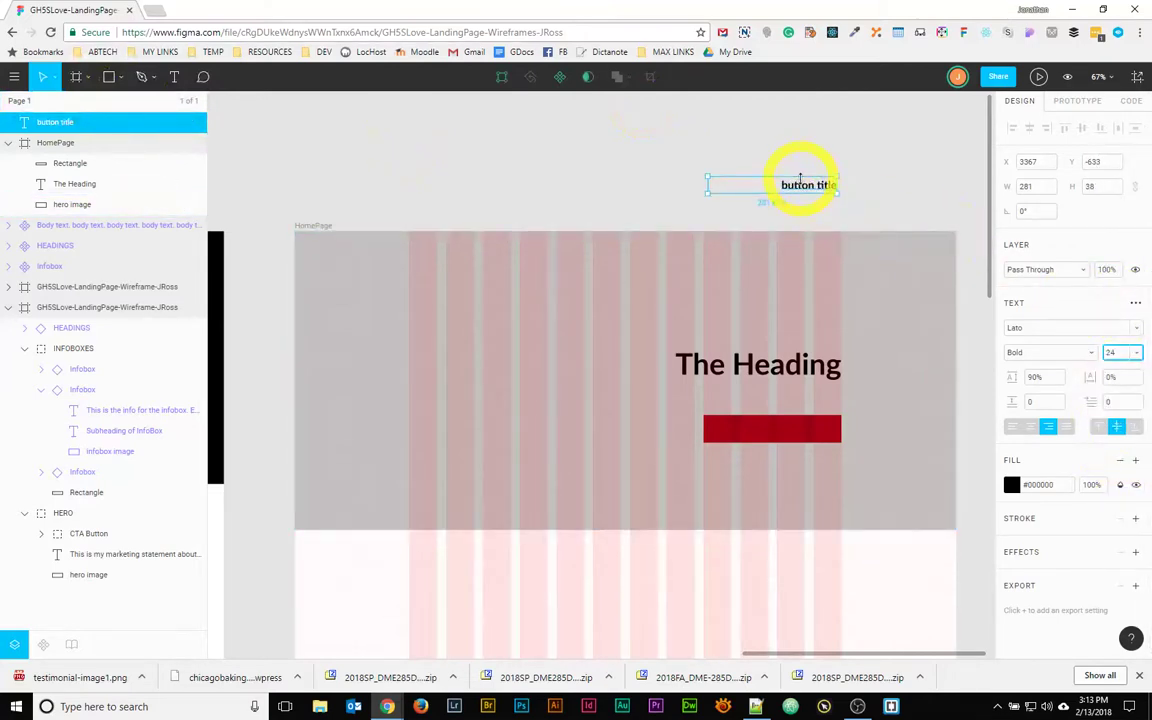
left_click_drag(796, 191, 841, 410)
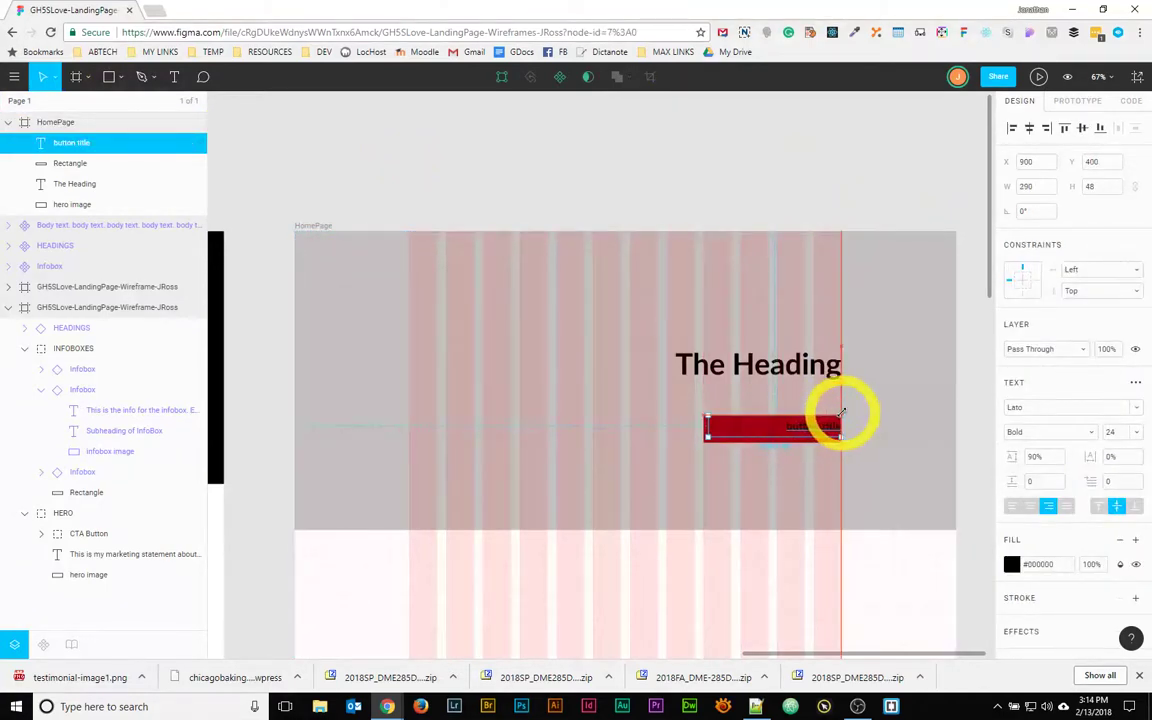
left_click_drag(707, 437, 715, 438)
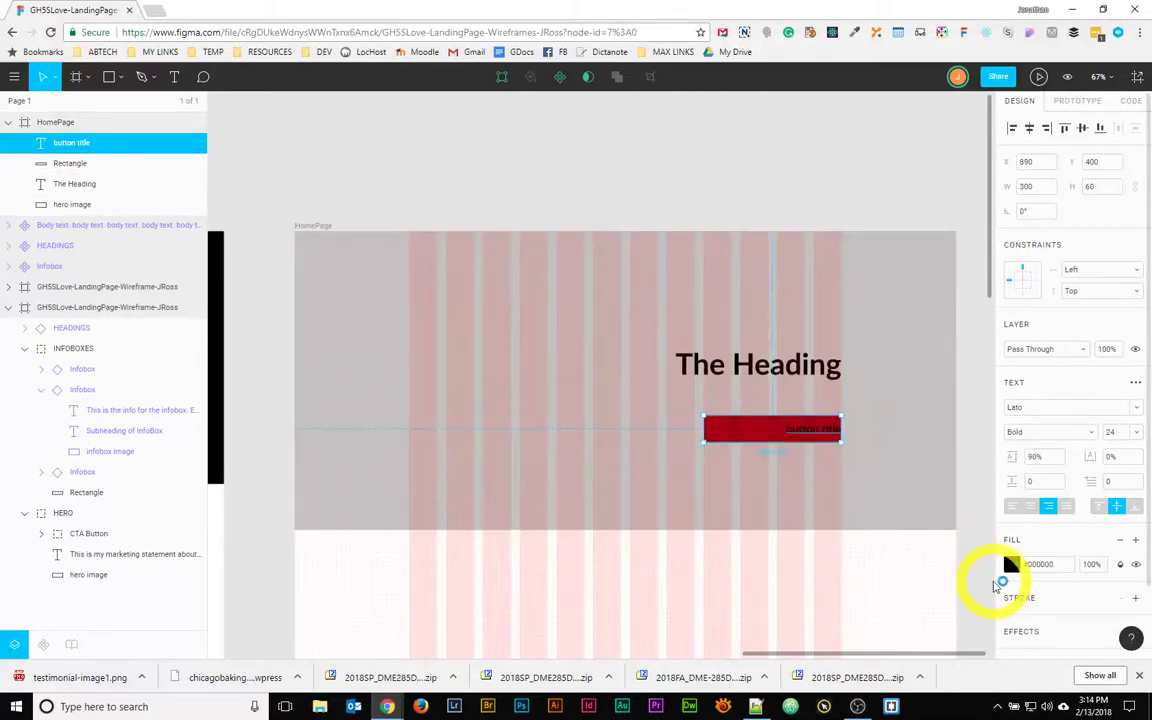
- Centre the button title horizontally and vertically in its box and set its text colour to white #FFFFFF
left_click(1031, 507)
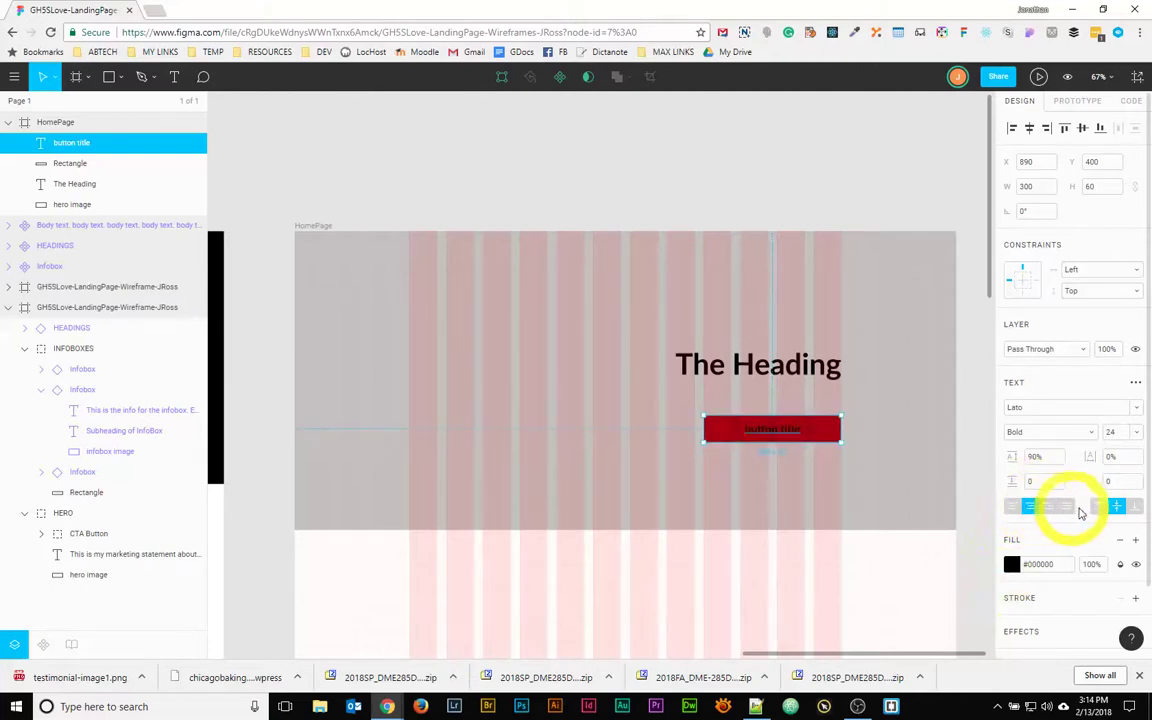
left_click(1117, 507)
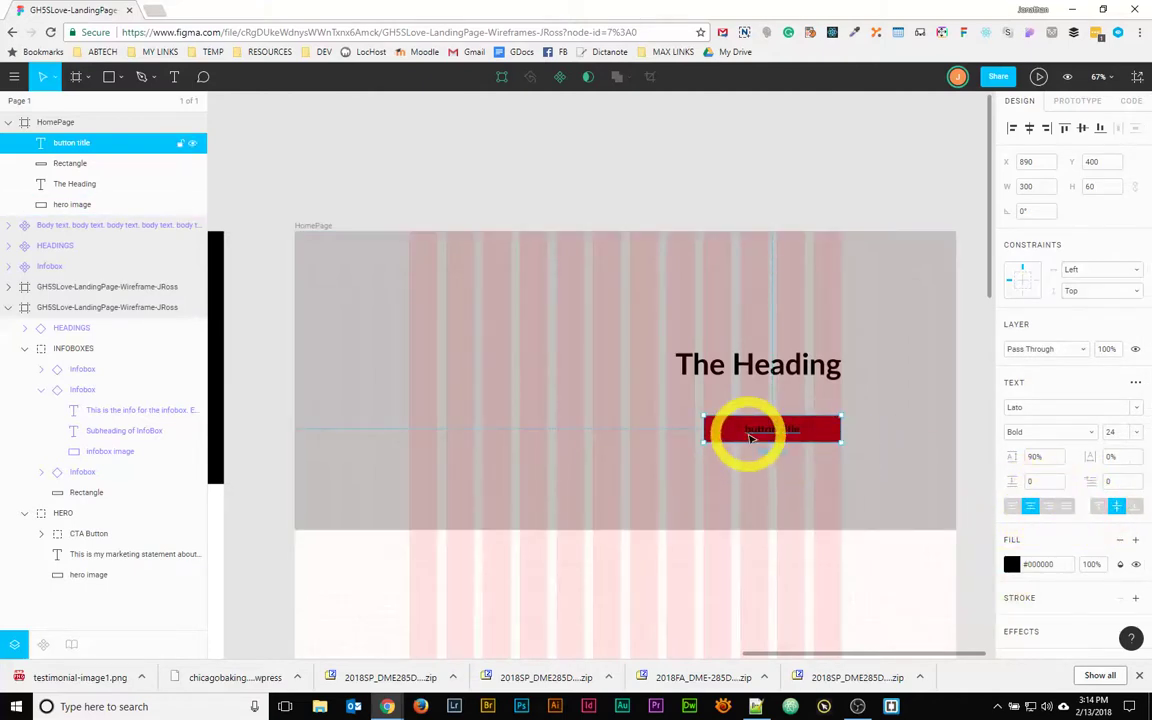
left_click(1011, 564)
left_click_drag(948, 431, 823, 303)
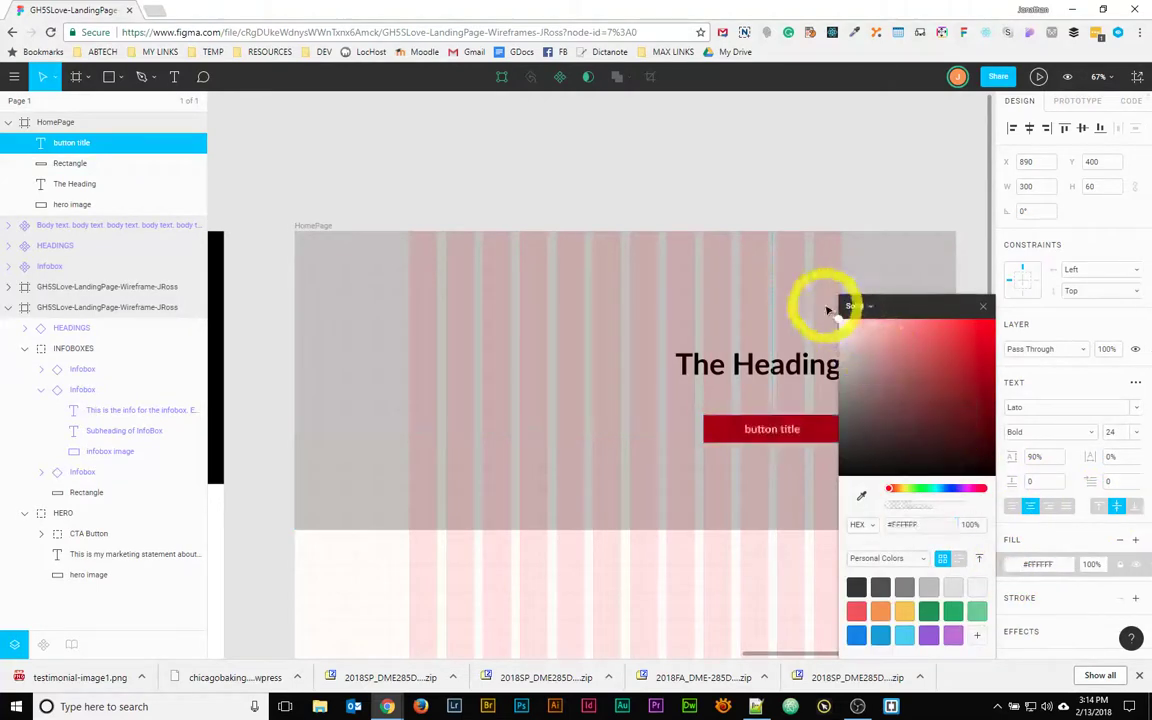
- Enlarge the button title's font size to 32
left_click(1127, 431)
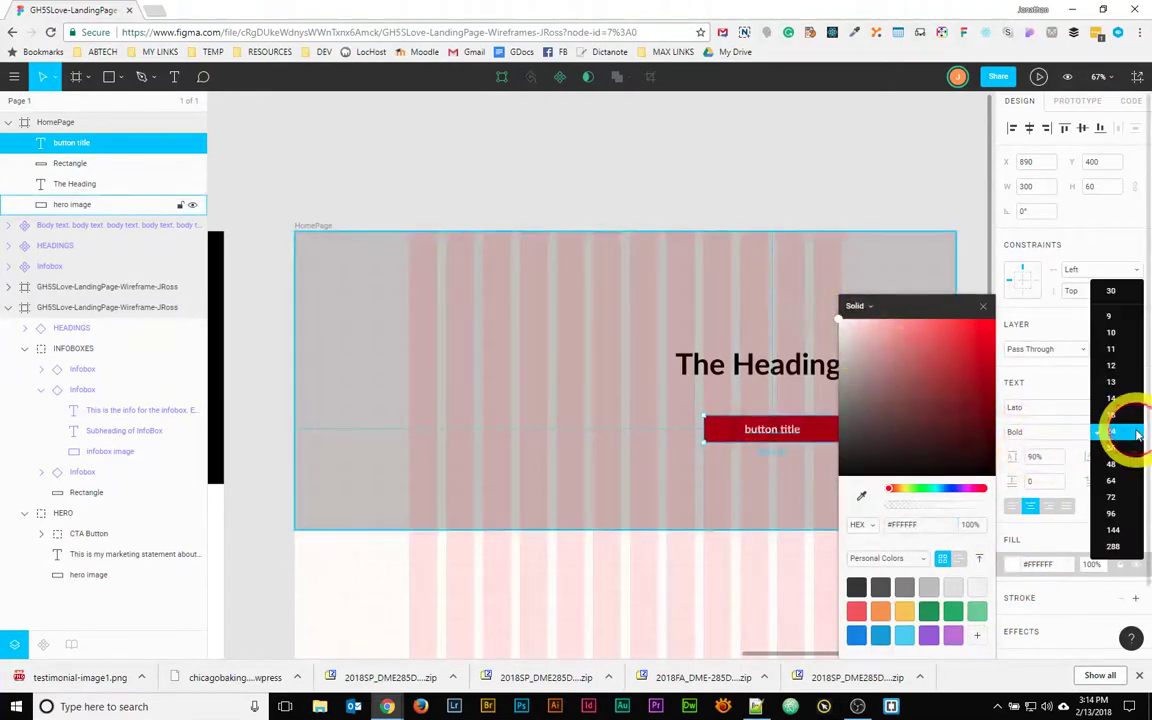
left_click(1121, 450)
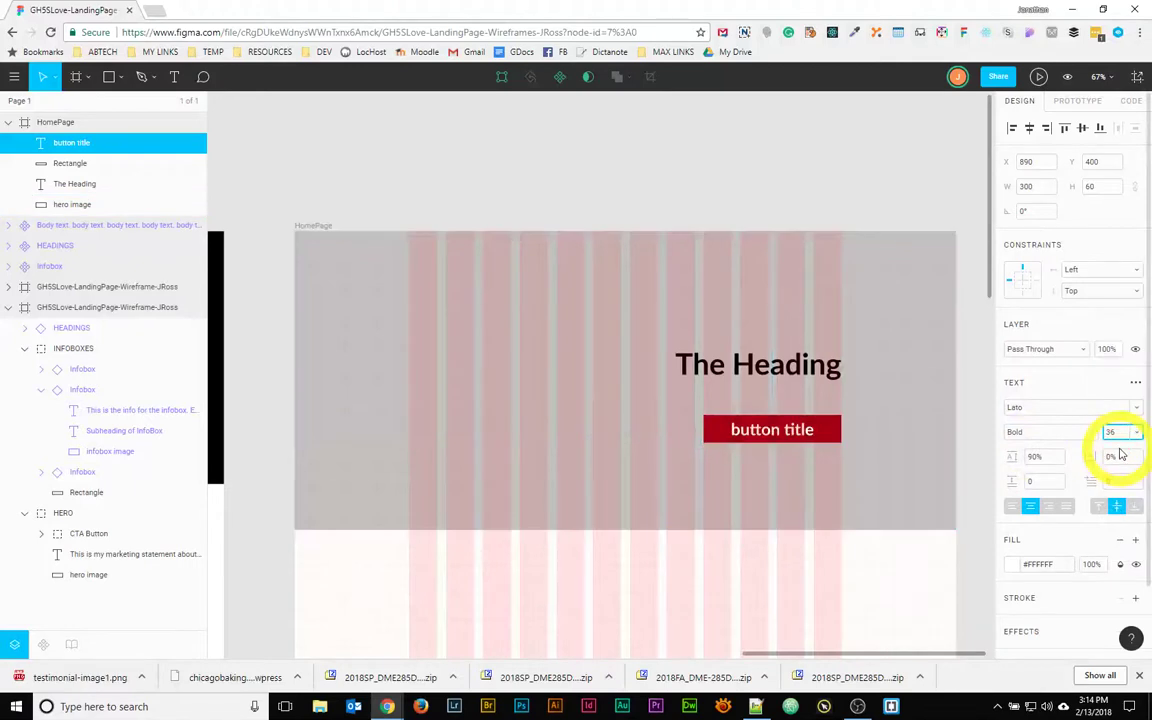
left_click(1115, 432)
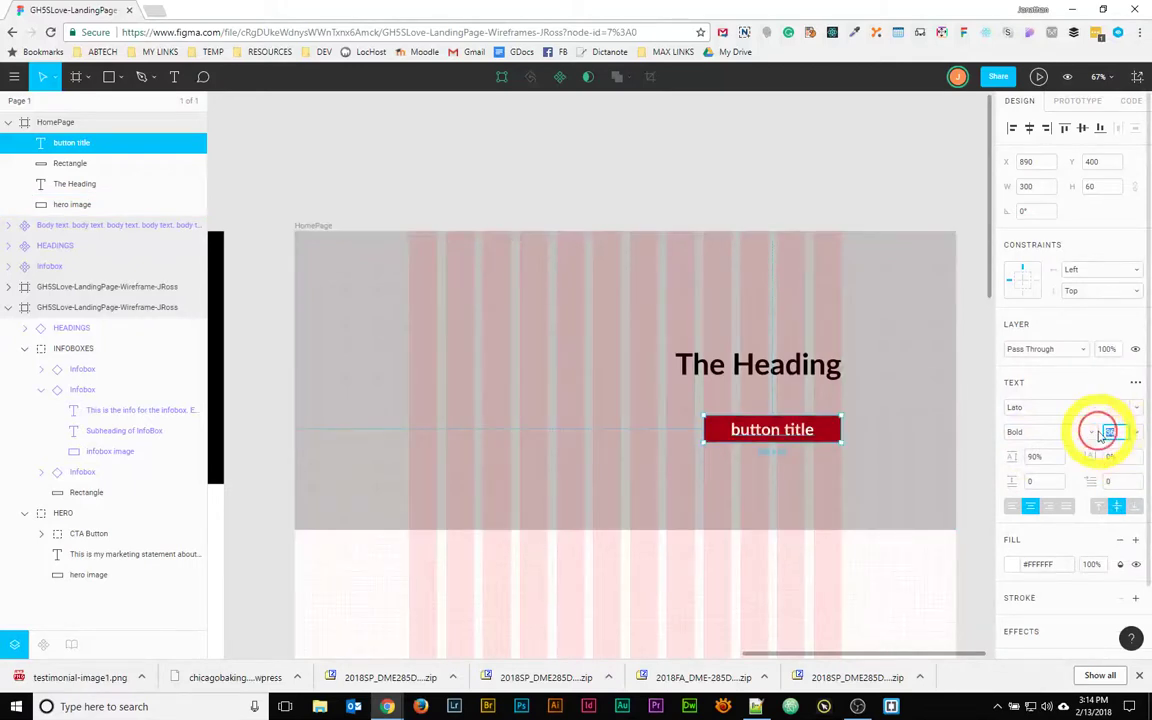
type("32")
key("Return")
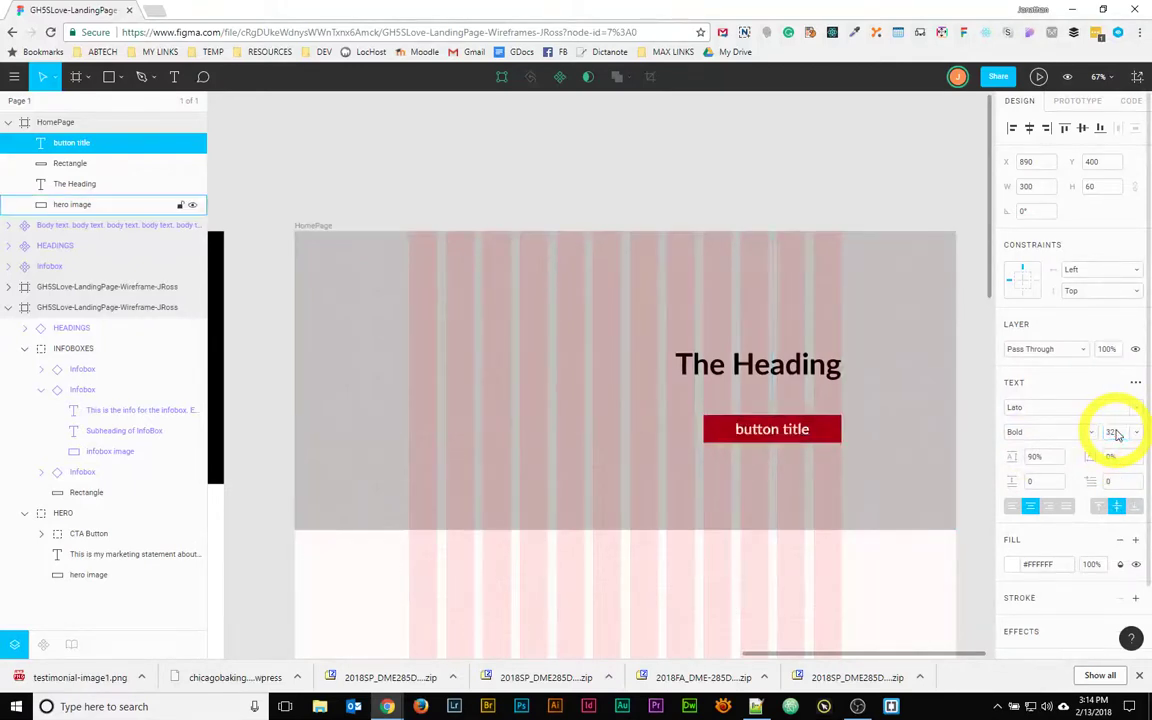
left_click(748, 443)
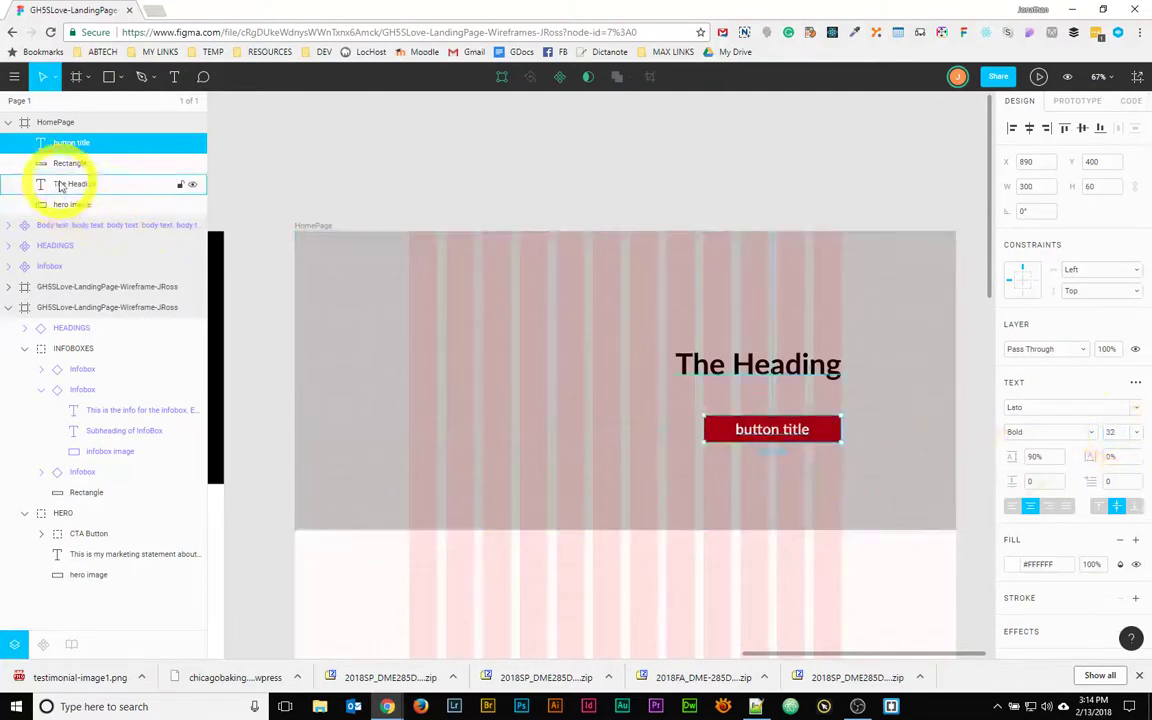
- Group the button title with its red rectangle in the HomePage frame and name the group "CTA Button"
left_click(57, 157)
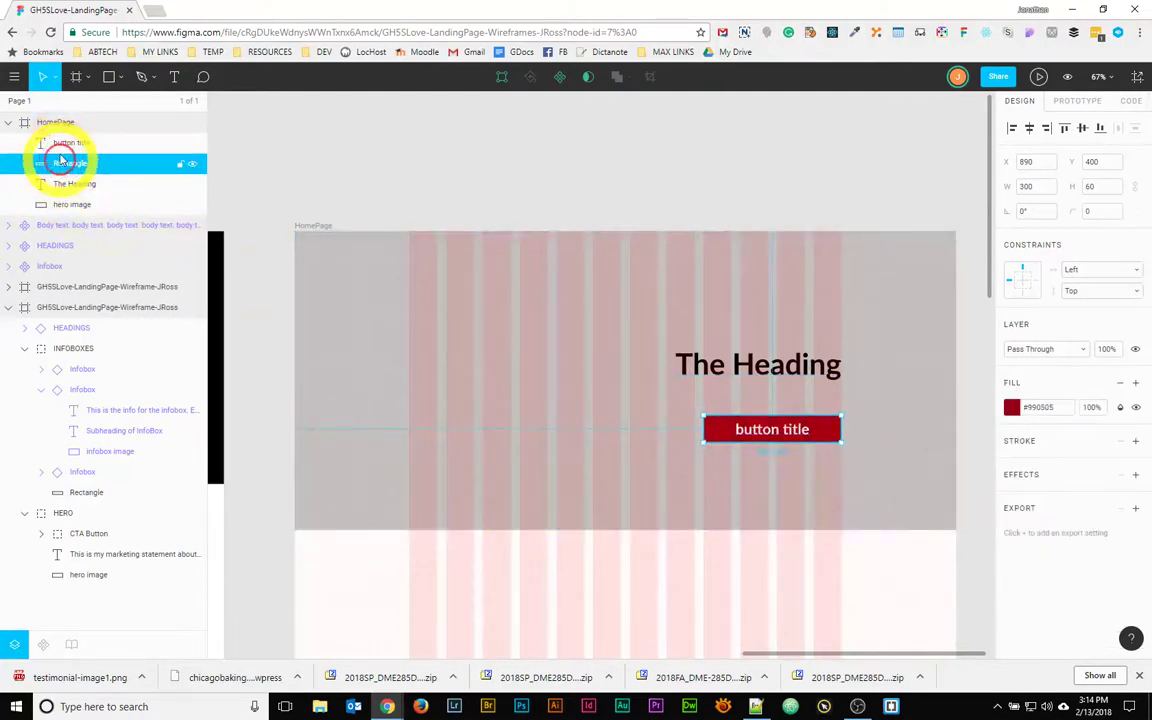
left_click(65, 148)
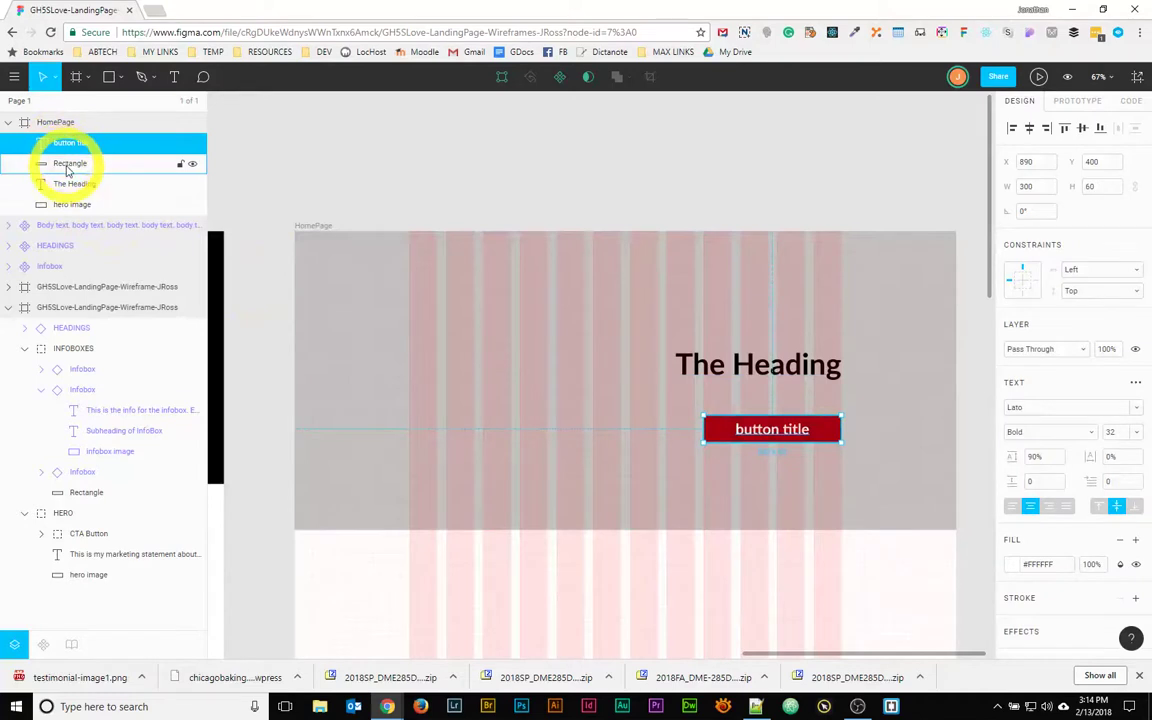
left_click(72, 166, "shift")
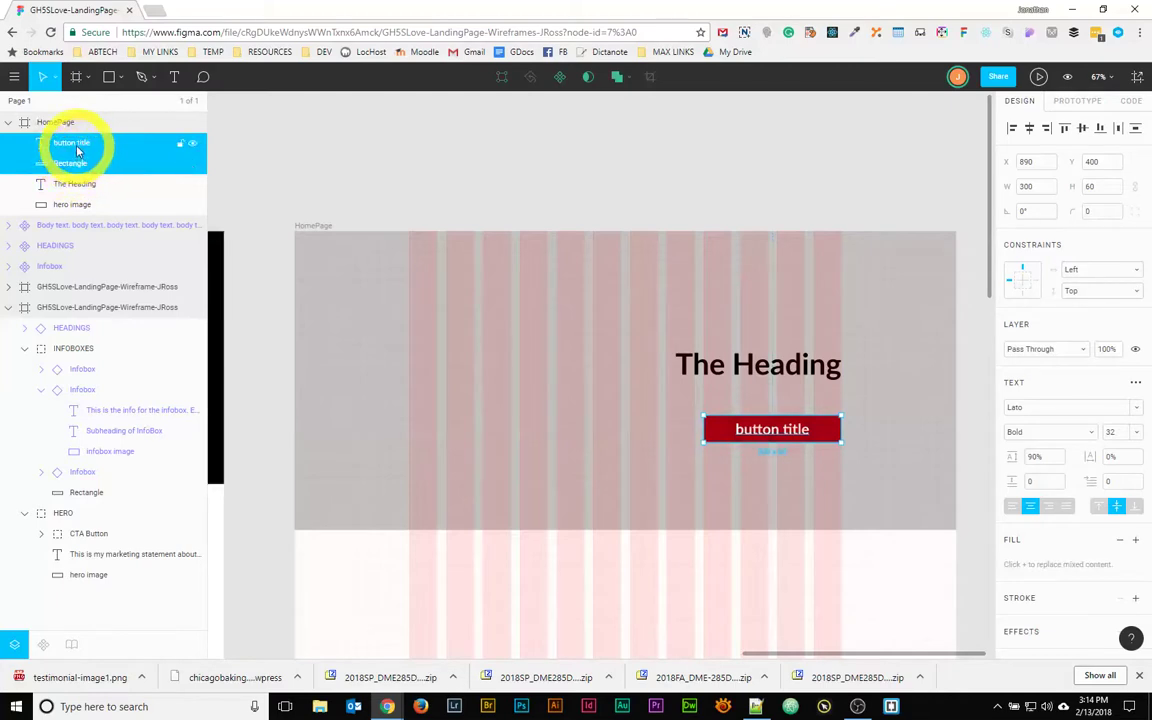
right_click(77, 150)
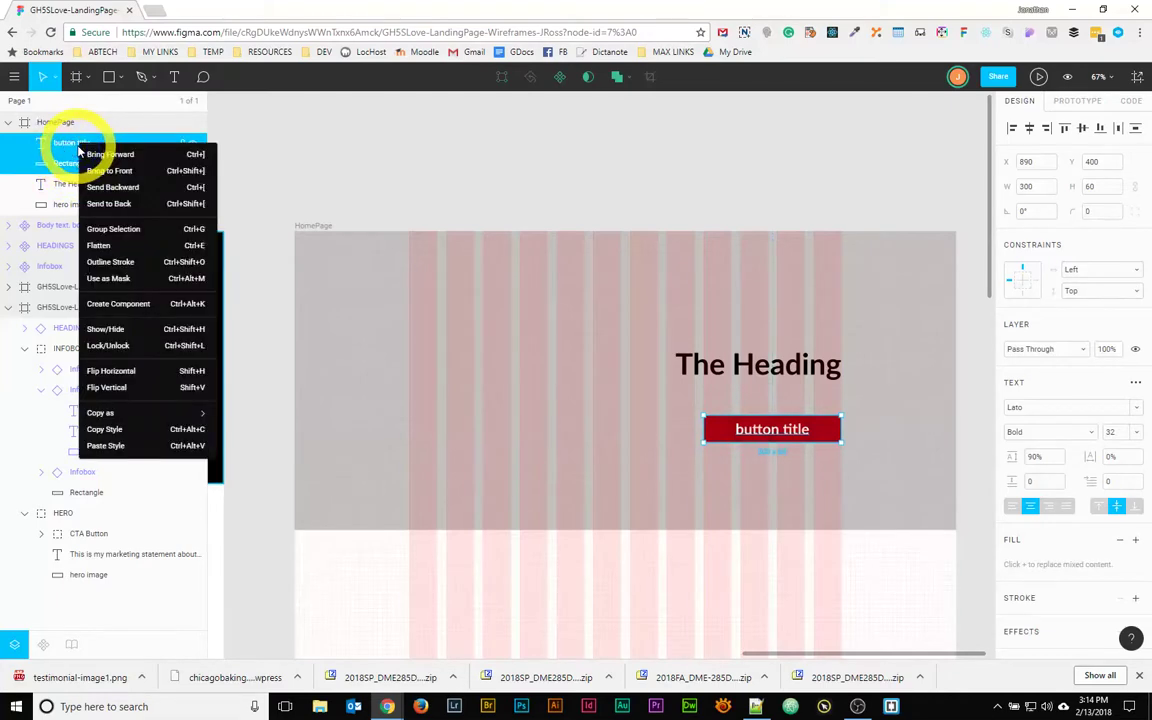
left_click(120, 230)
double_click(66, 145)
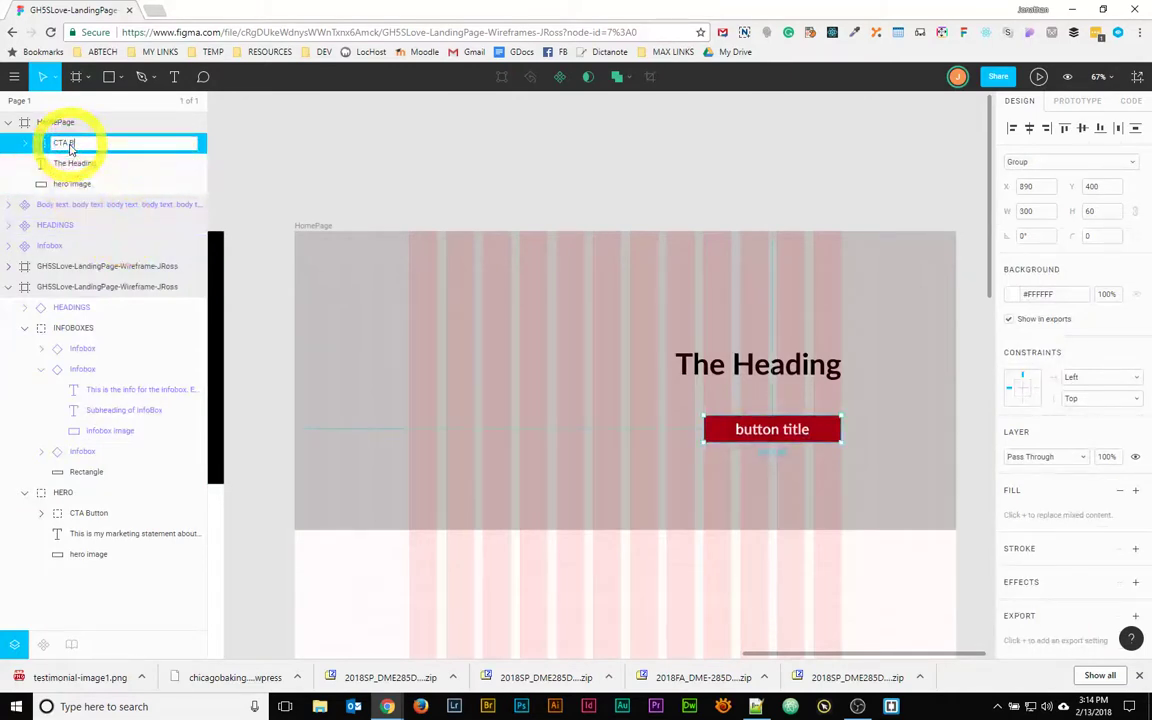
type("CTA Button")
key("Return")
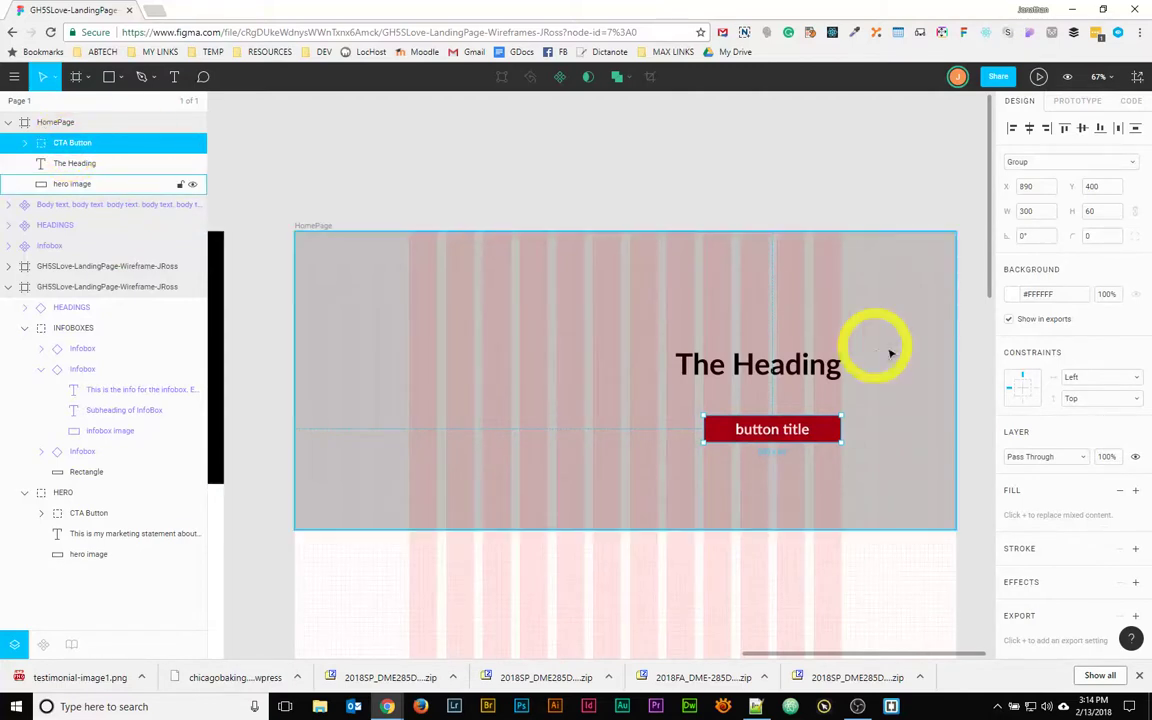
- Move the heading and CTA Button lower in the hero area and group them with the hero image as "HERO"
left_click_drag(793, 365, 786, 462)
left_click(797, 437, "shift")
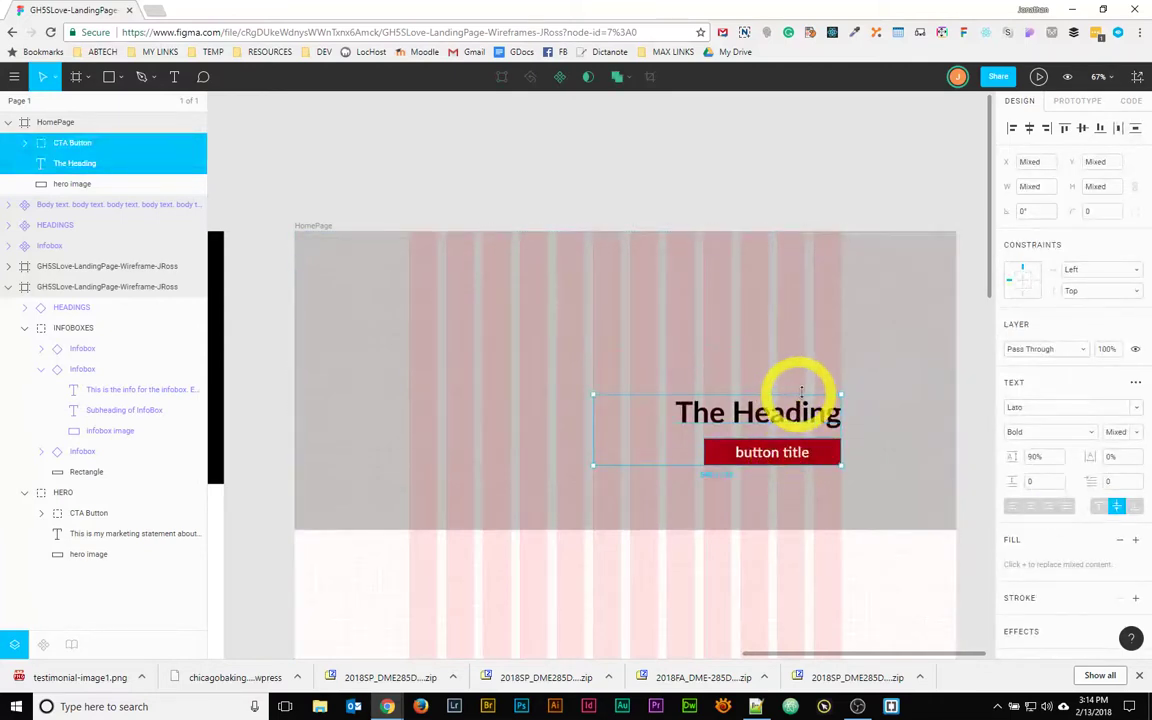
left_click(352, 307, "shift")
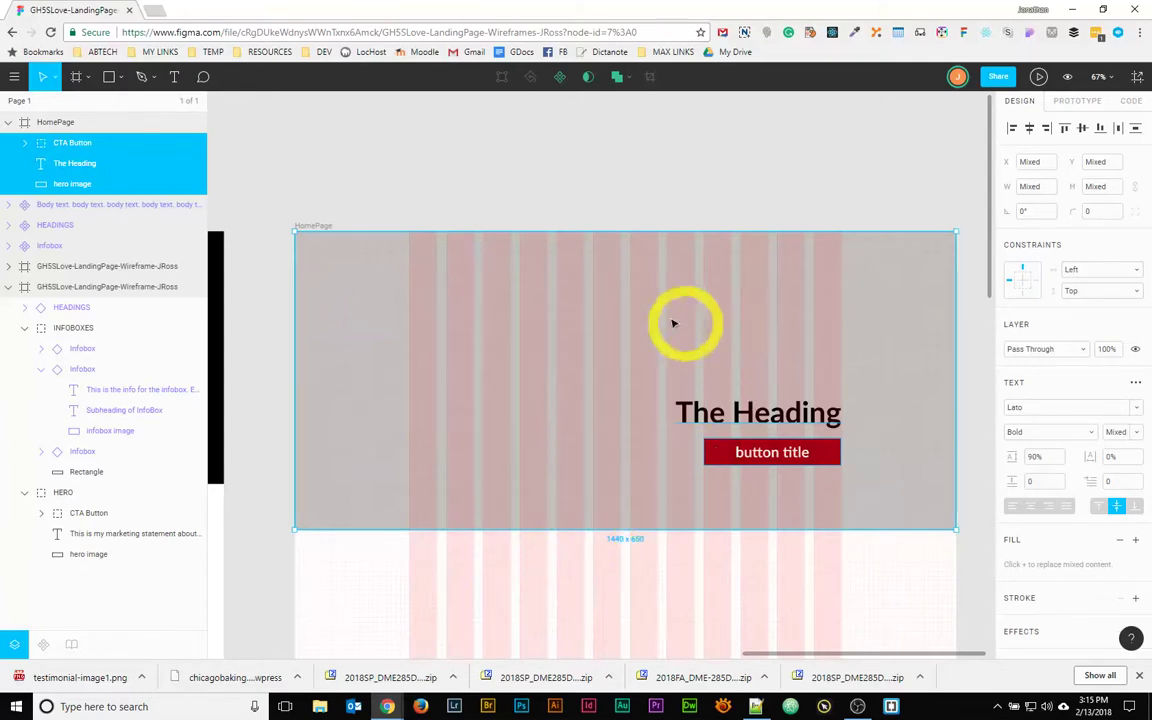
right_click(80, 161)
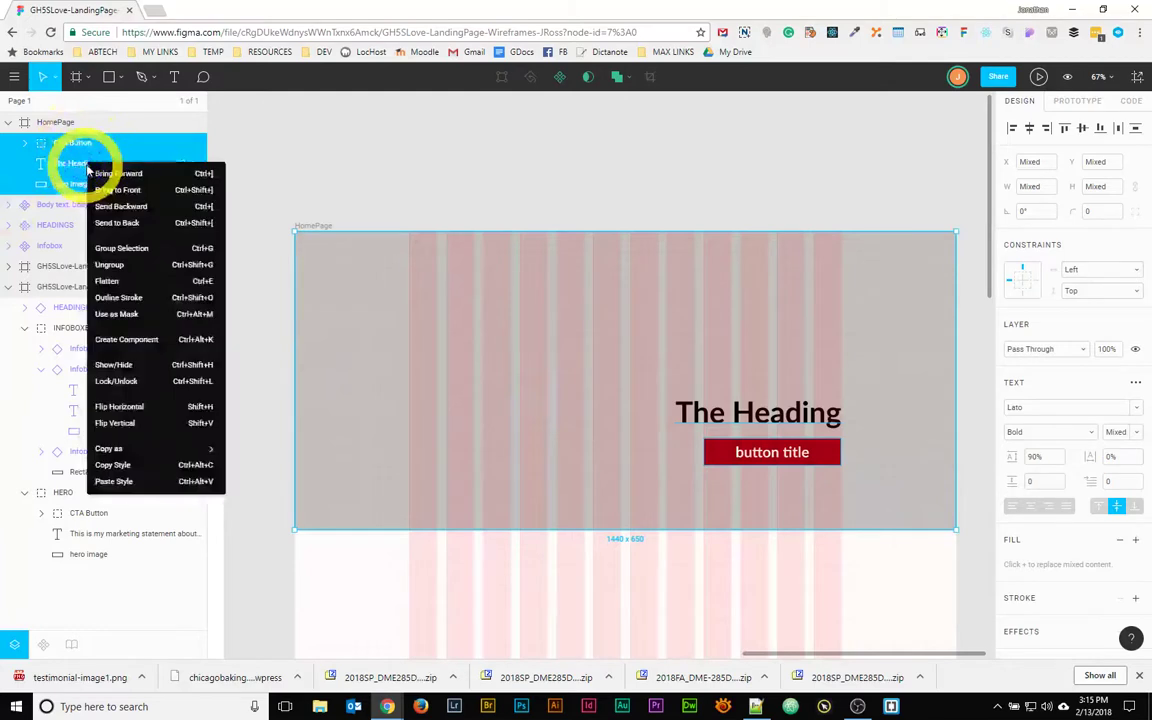
left_click(165, 251)
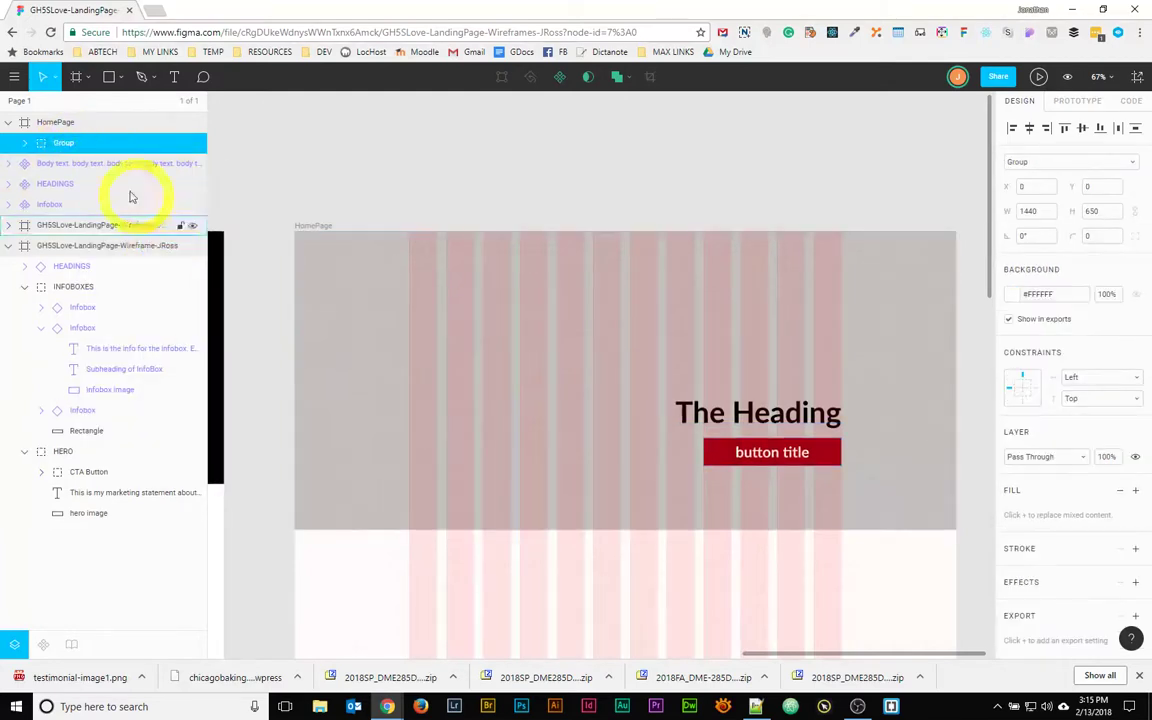
double_click(62, 144)
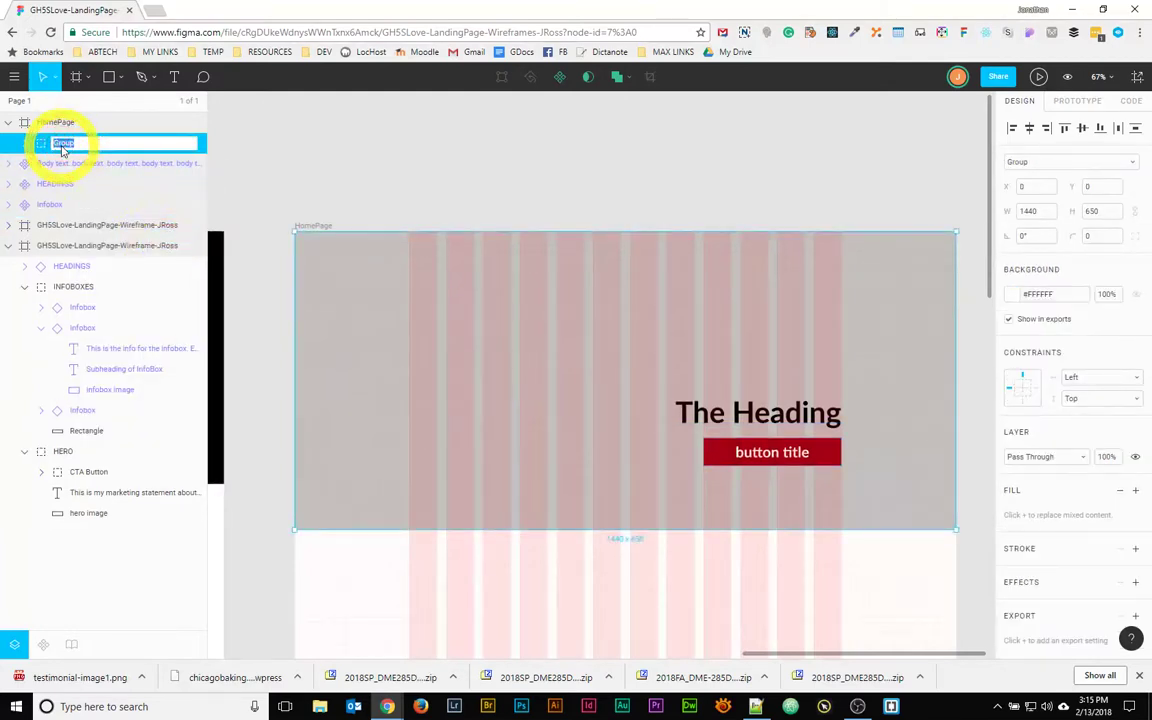
key("Return")
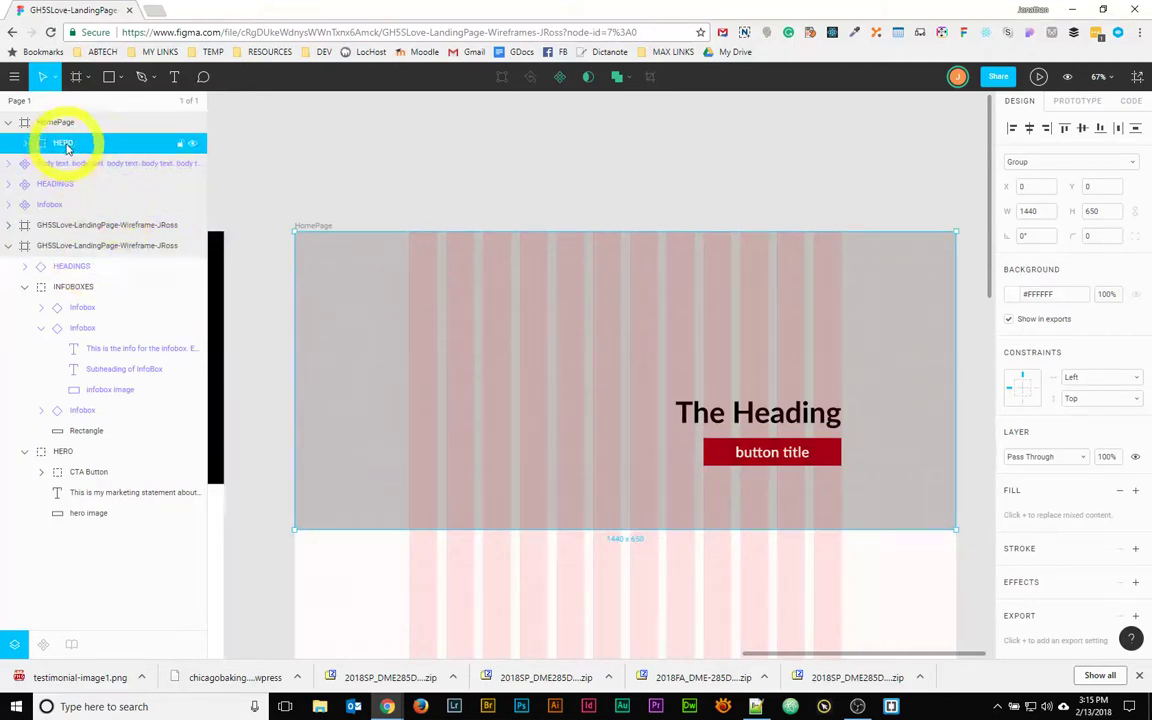
left_click(279, 185)
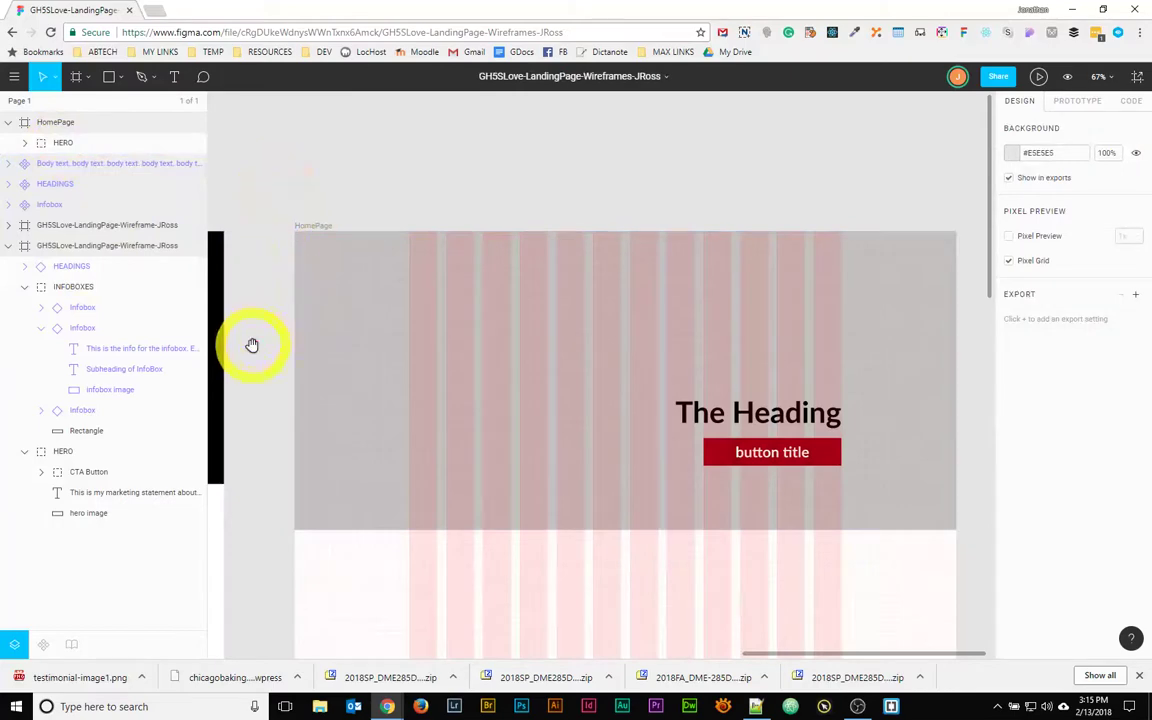
- Collapse the INFOBOXES and HERO groups in the existing landing page wireframe and reorder the INFOBOXES layer below HERO
scroll(252, 345, "down", 5)
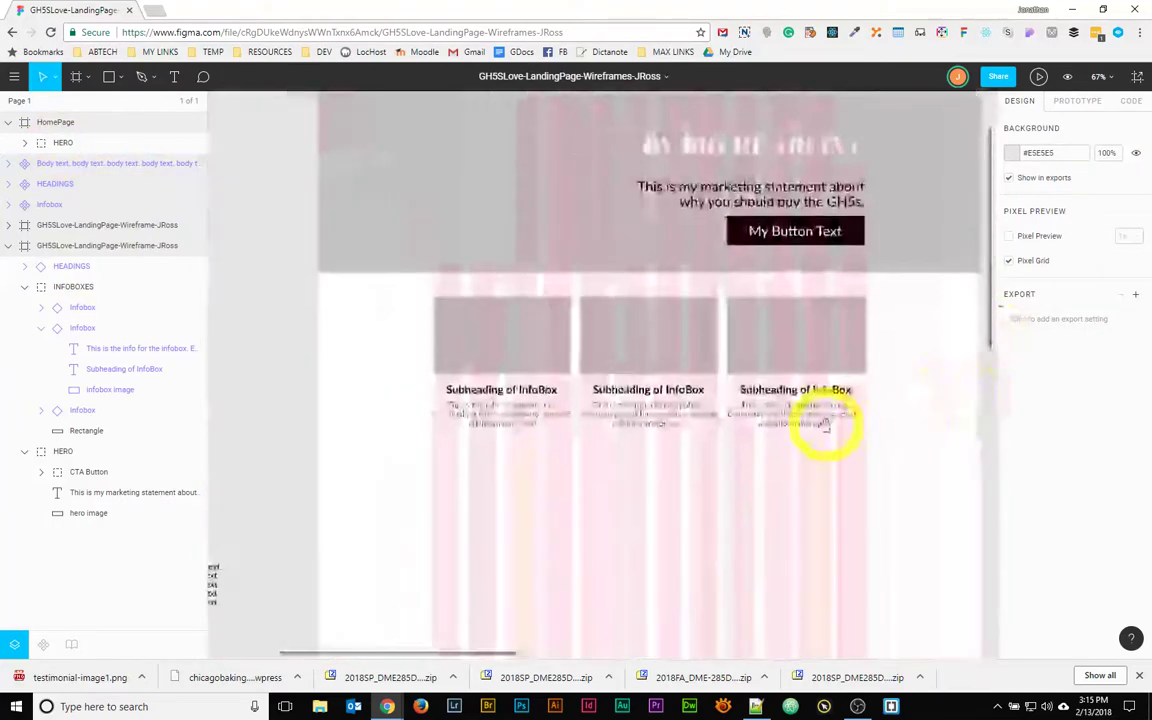
scroll(826, 424, "up", 3)
scroll(828, 571, "right", 2)
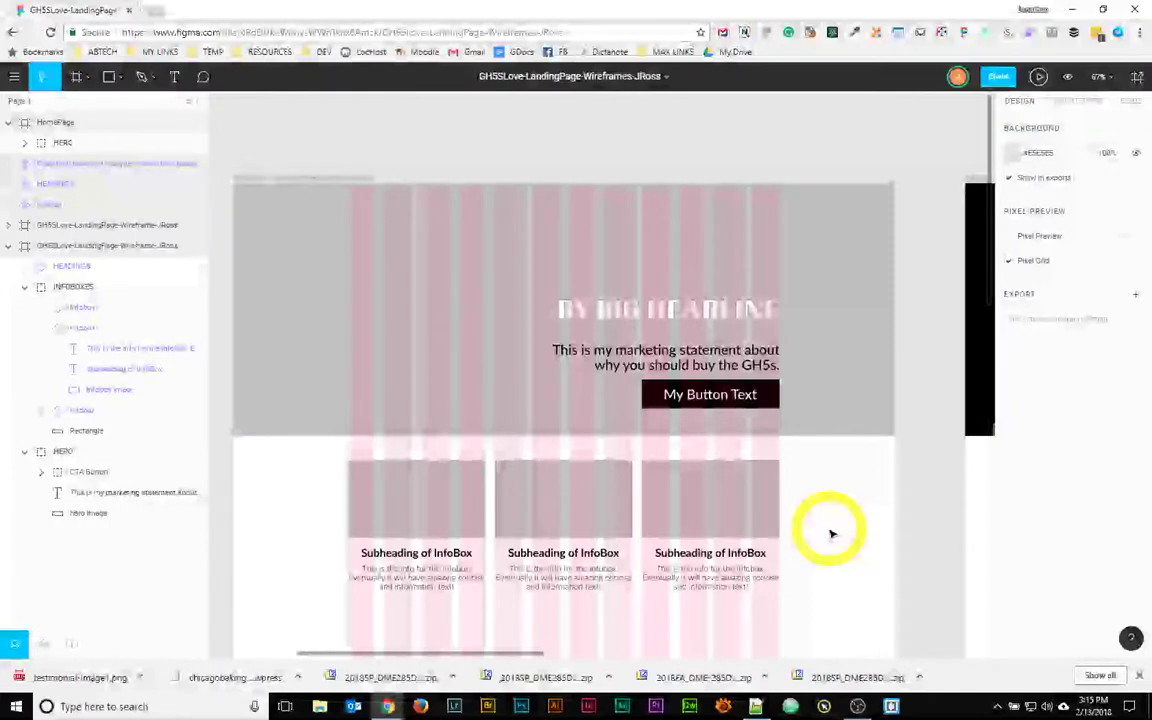
left_click(367, 284)
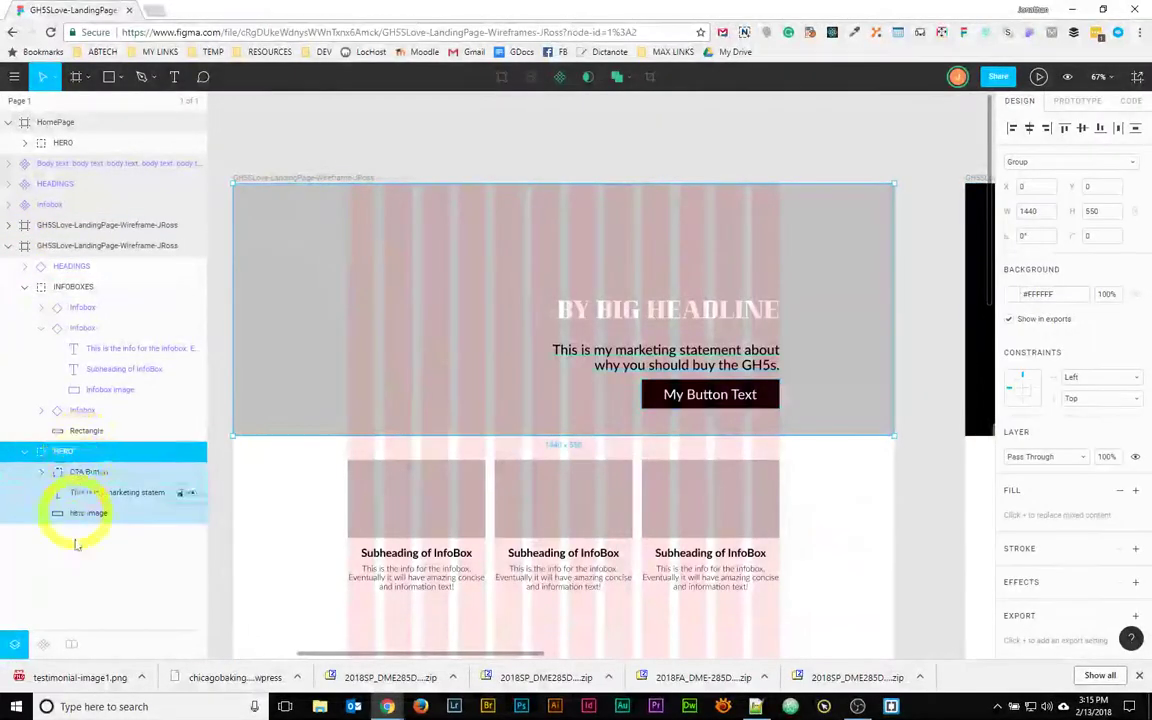
left_click(25, 288)
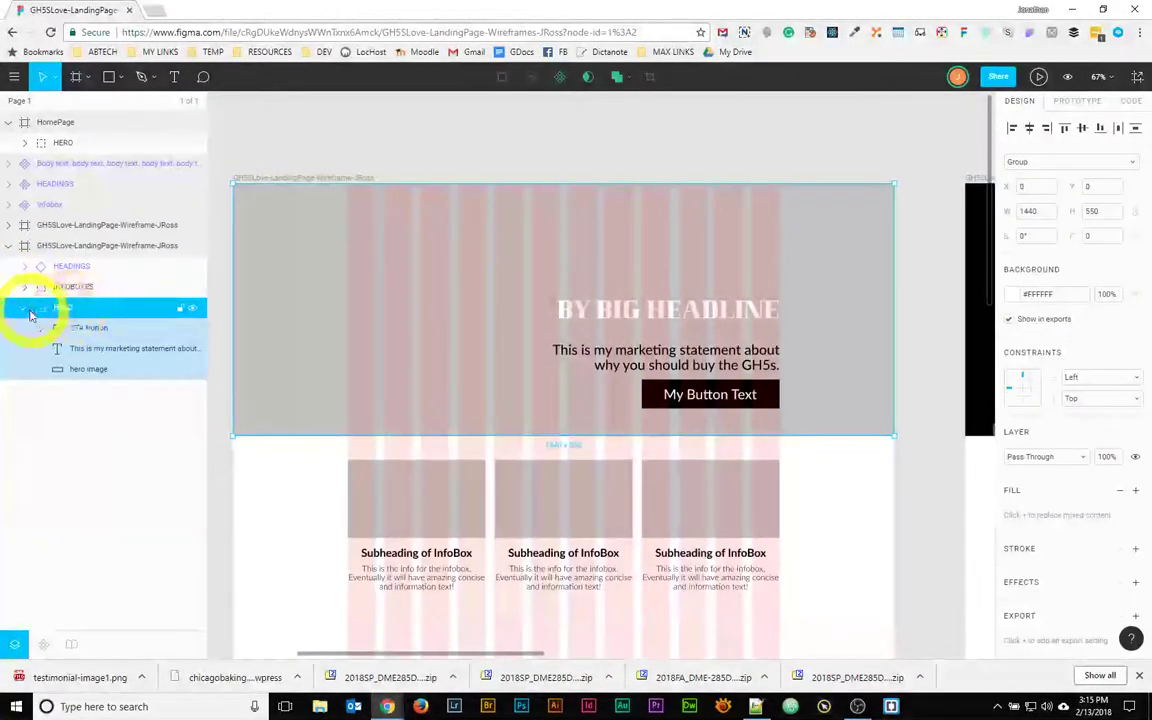
left_click(26, 309)
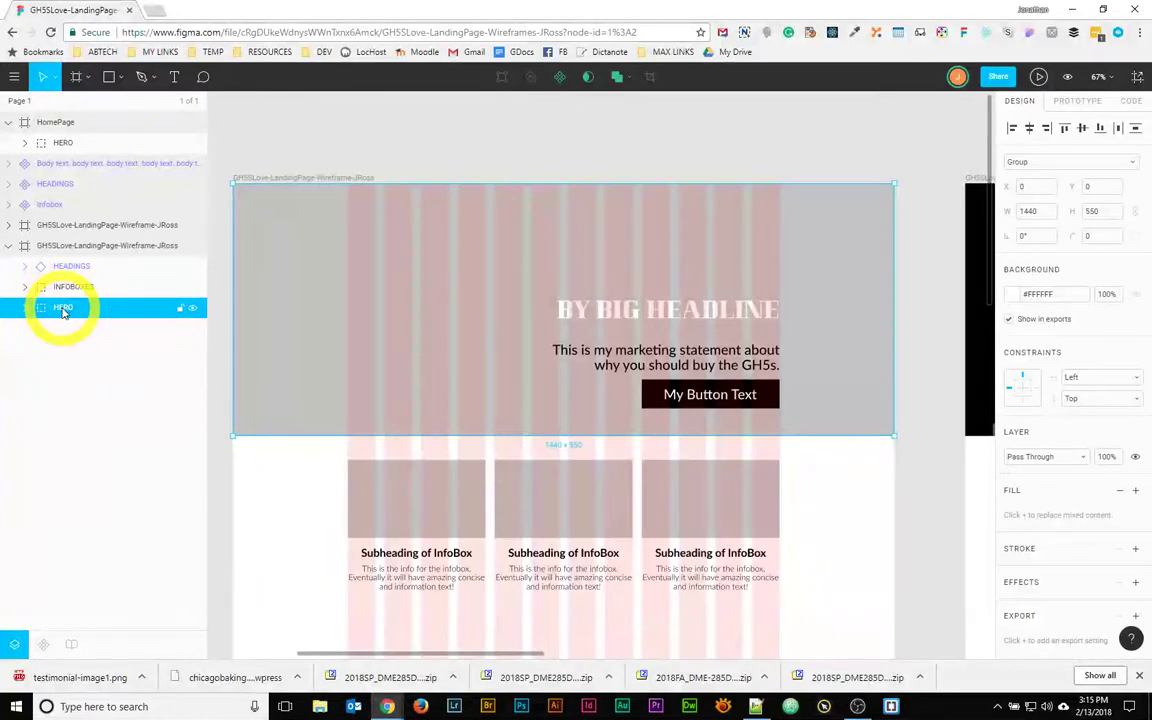
left_click(540, 476)
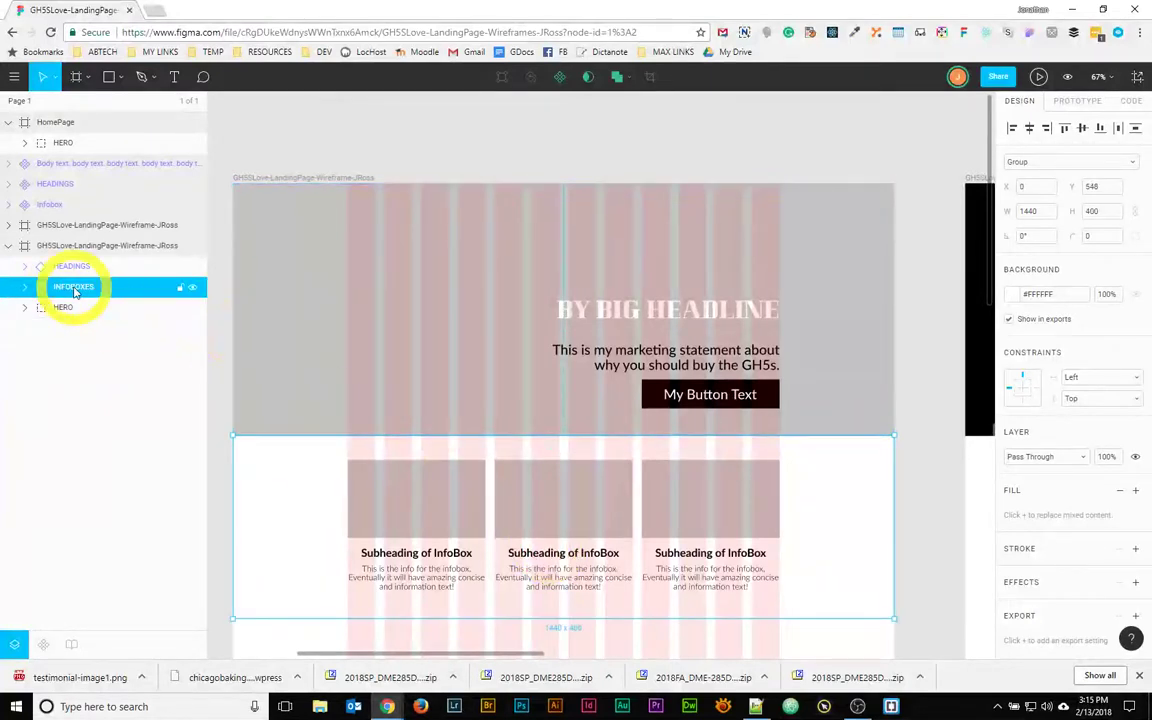
left_click_drag(51, 283, 42, 312)
left_click(40, 289)
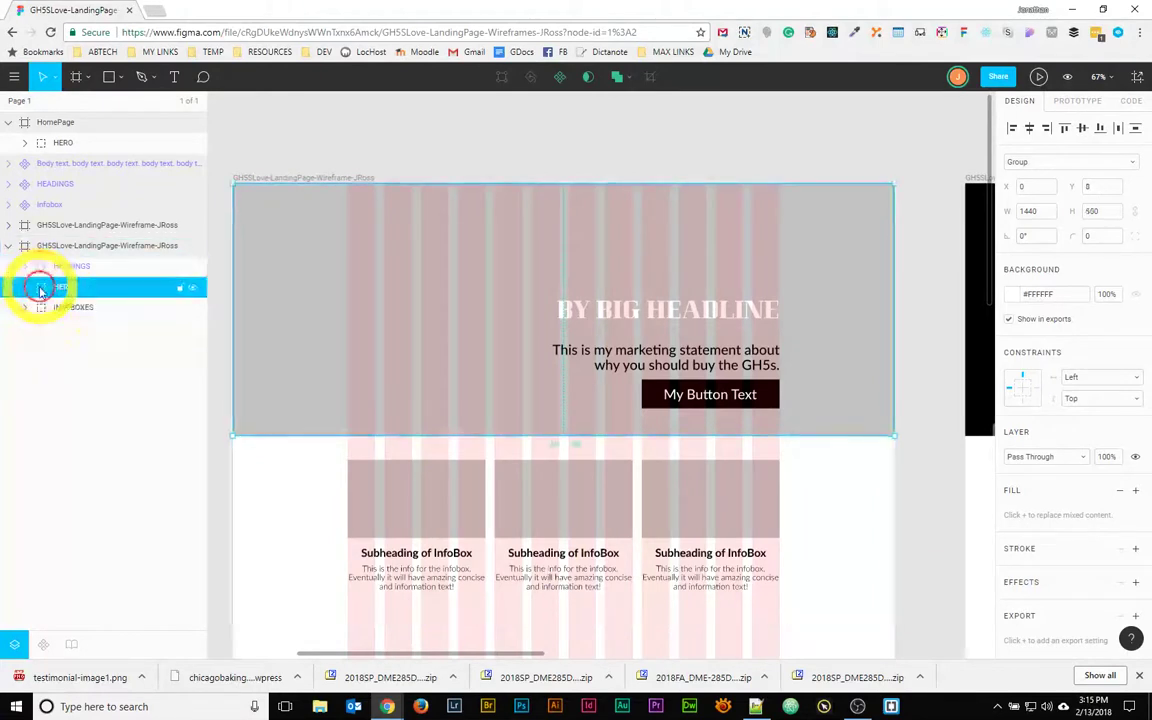
left_click(40, 307)
- Examine how the INFOBOXES group is built by going through its three Infobox instances
left_click(25, 307)
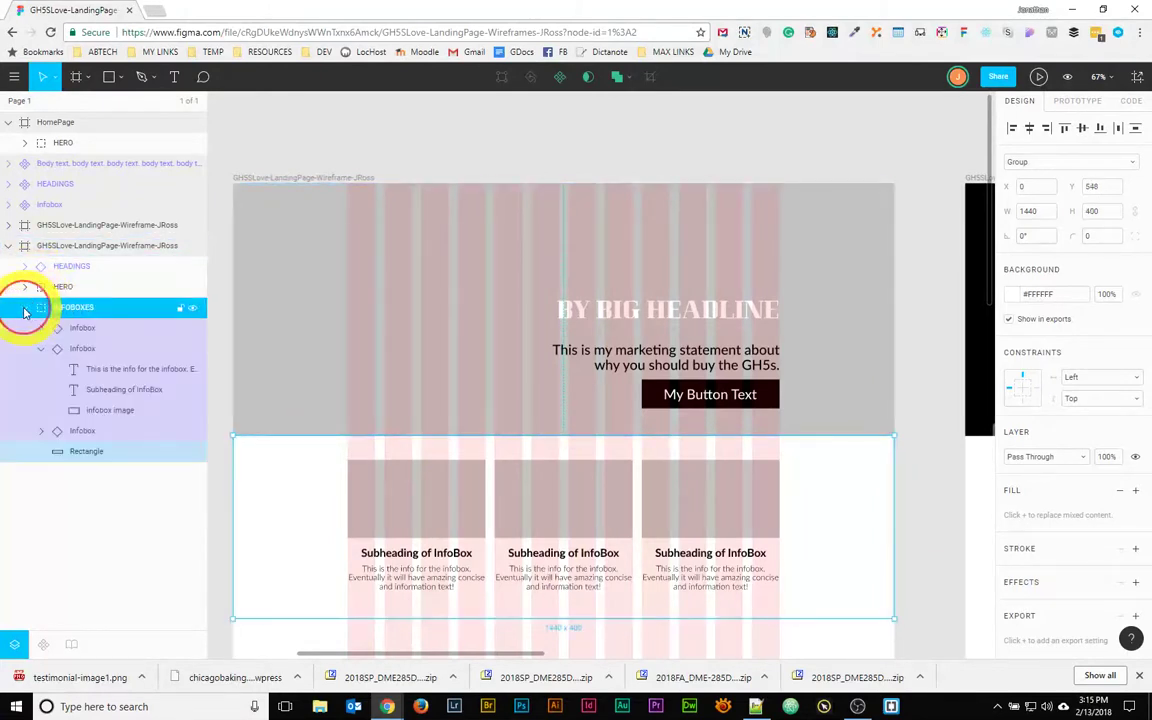
left_click(75, 328)
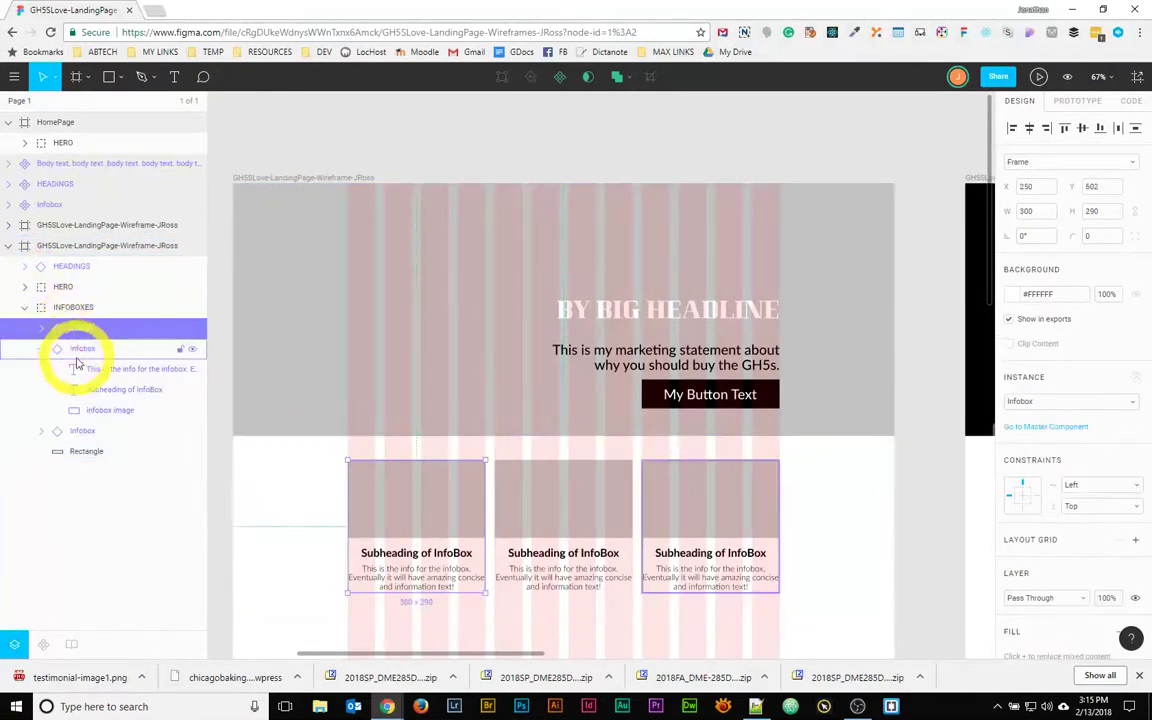
left_click(55, 350)
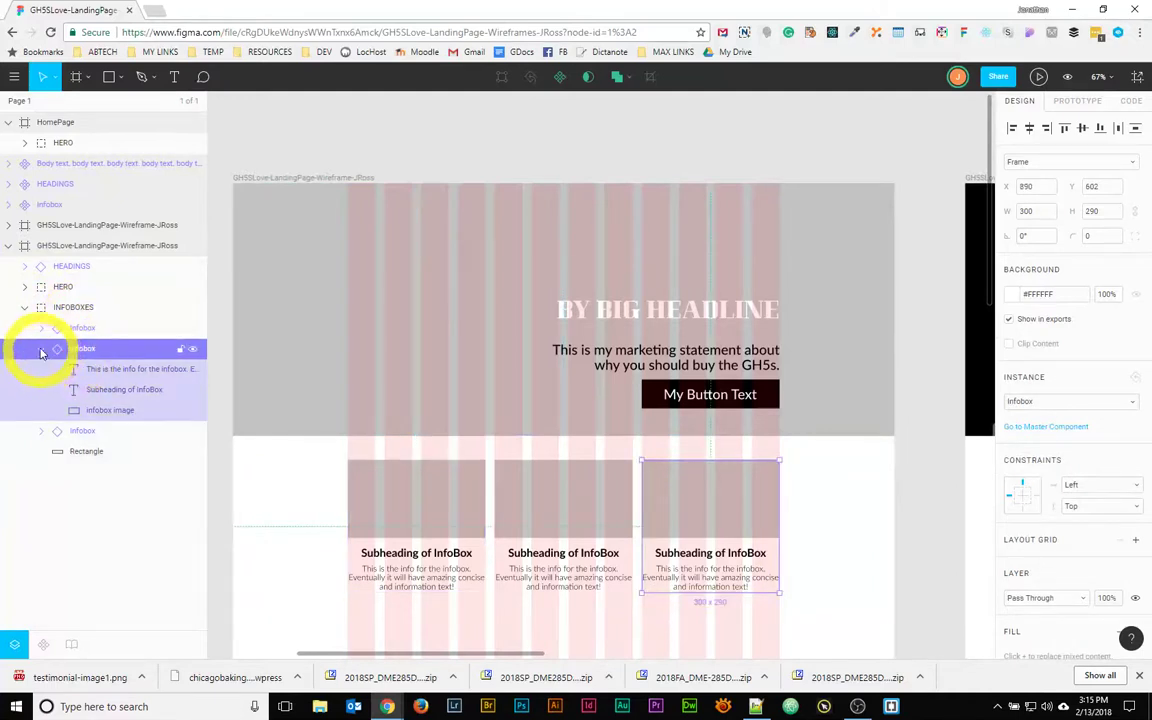
left_click(41, 350)
left_click(82, 330)
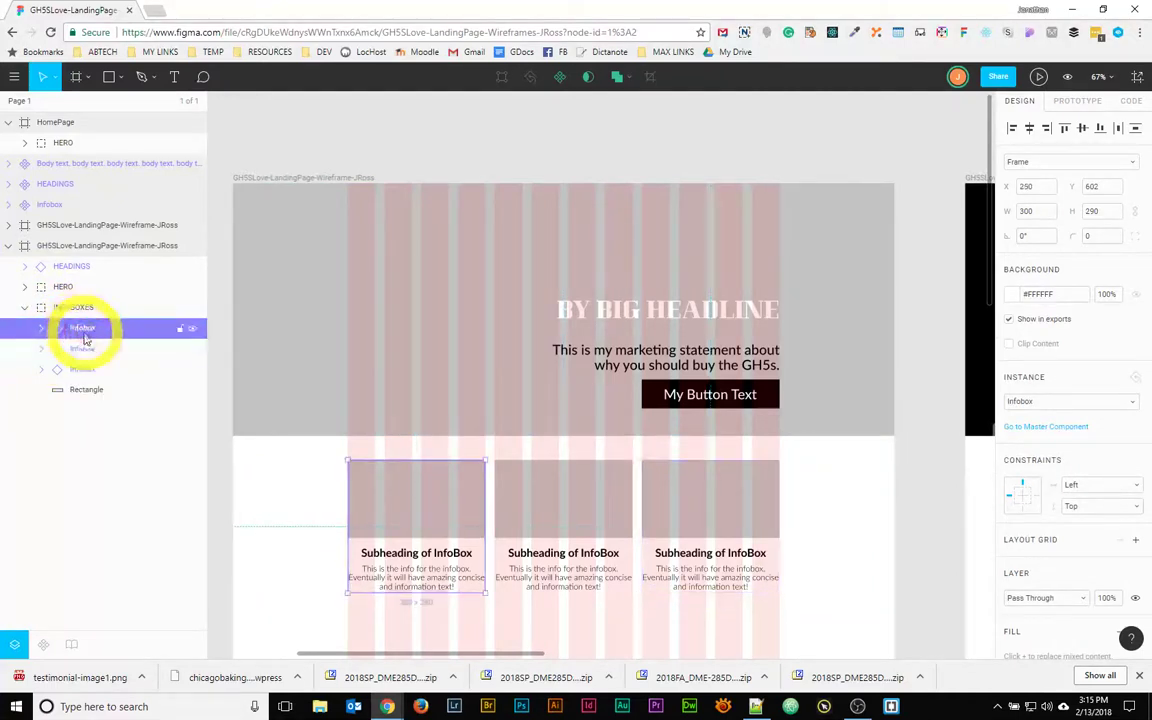
left_click(82, 350)
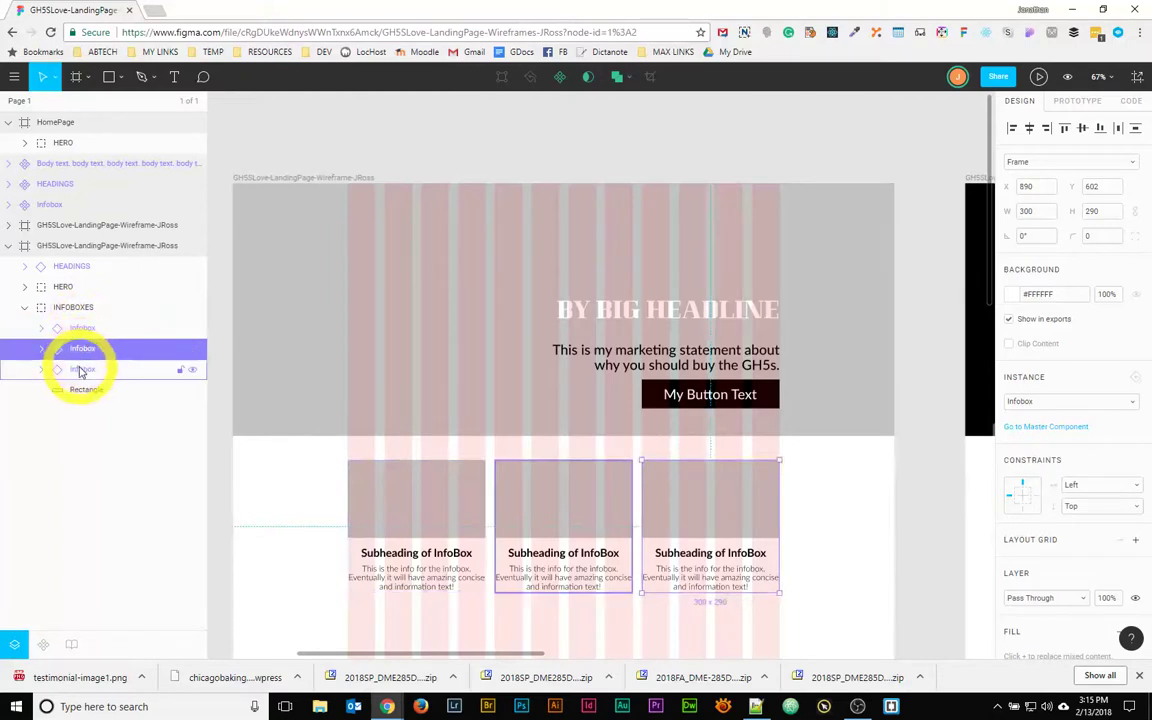
left_click(82, 370)
mouse_move(82, 370)
left_mouse_down()
mouse_move(58, 368)
mouse_move(64, 324)
mouse_move(64, 368)
left_mouse_up()
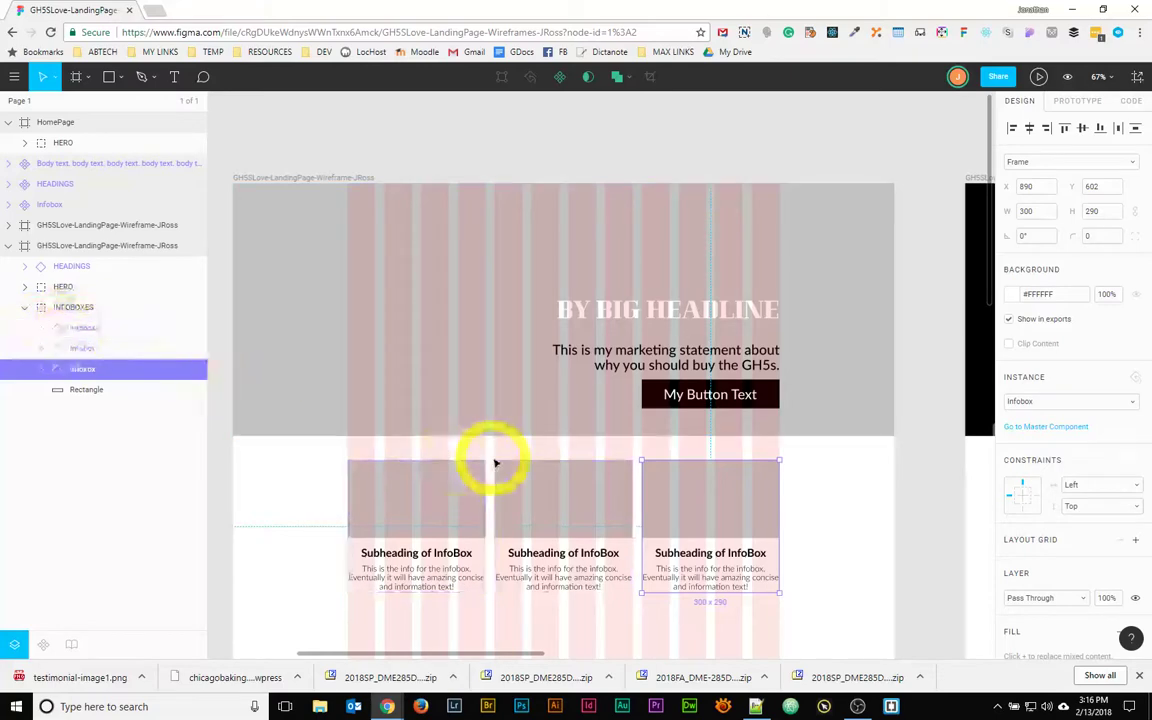
- Draw a full-width rectangle of about 1440 x 568 directly below the hero area in the HomePage frame
scroll(875, 510, "right", 5)
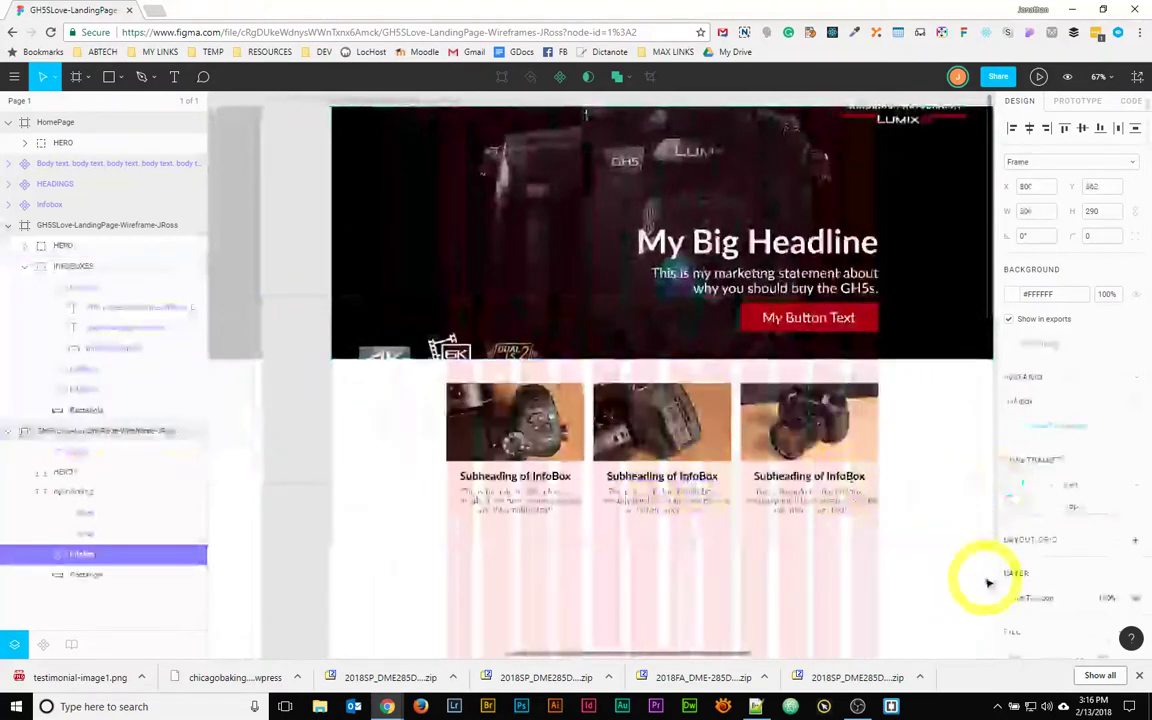
left_click_drag(975, 588, 213, 501)
left_click_drag(411, 437, 635, 398)
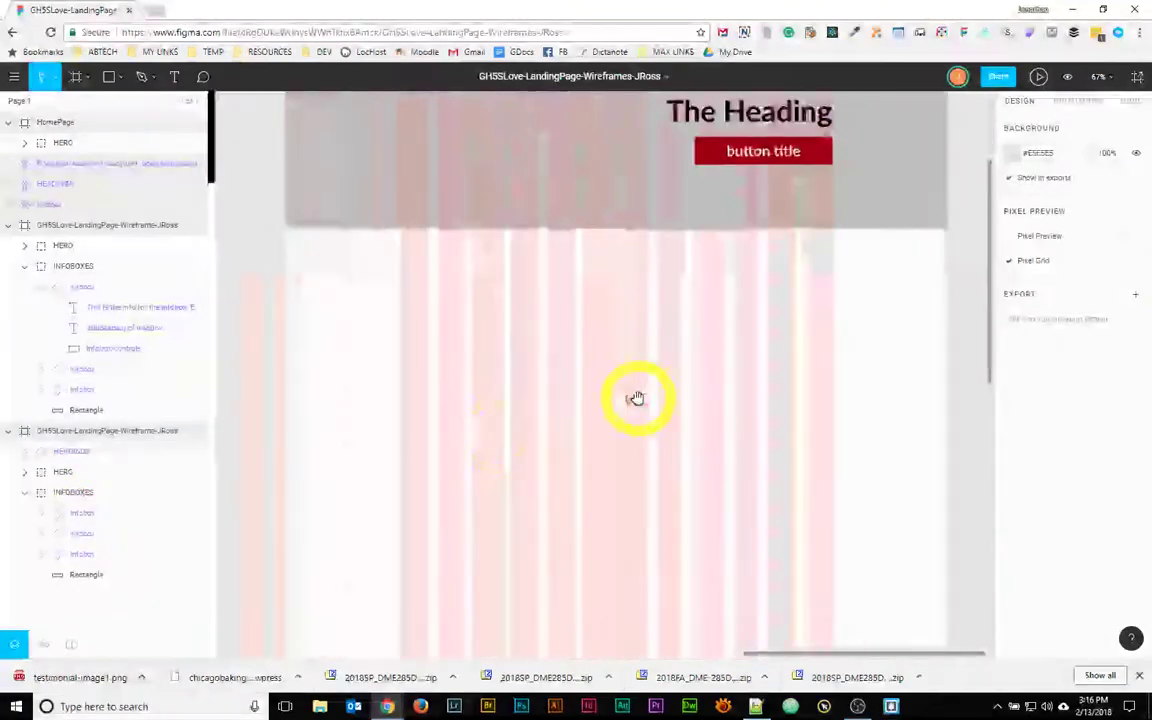
left_click(109, 76)
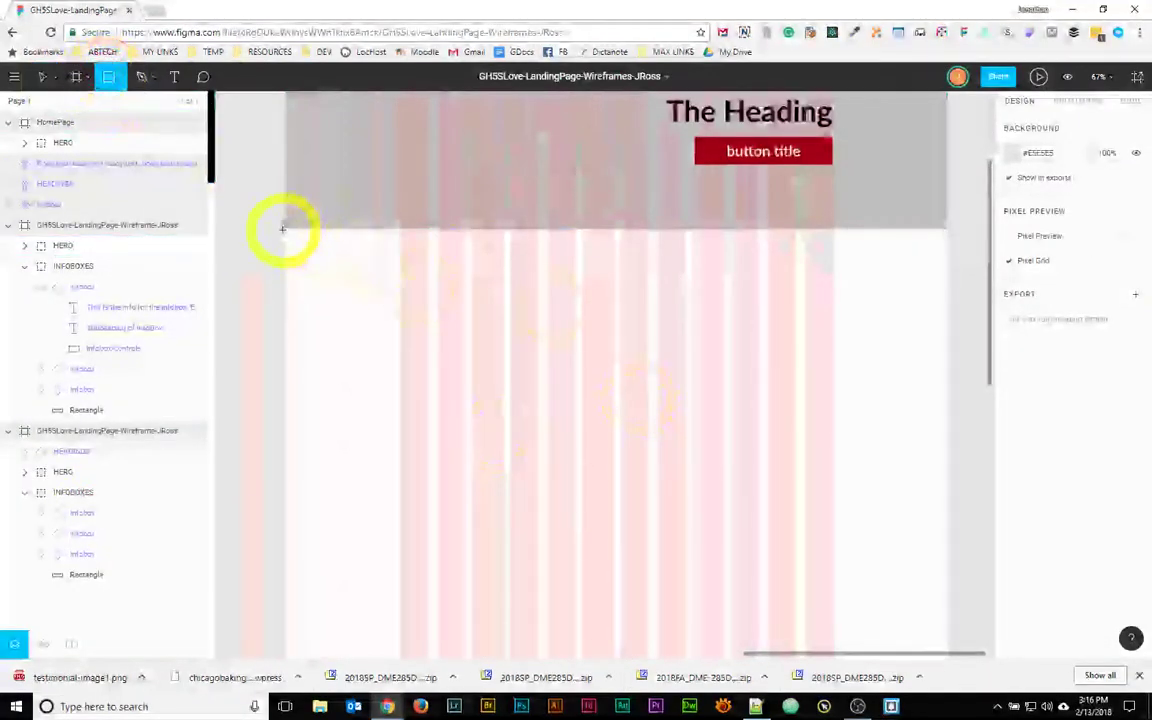
mouse_move(287, 231)
left_mouse_down()
mouse_move(715, 489)
mouse_move(906, 517)
mouse_move(959, 537)
mouse_move(944, 543)
mouse_move(946, 489)
left_mouse_up()
- Set the new rectangle's height to 500 and move it flush against the hero's lower edge at Y 650
left_click(1066, 183)
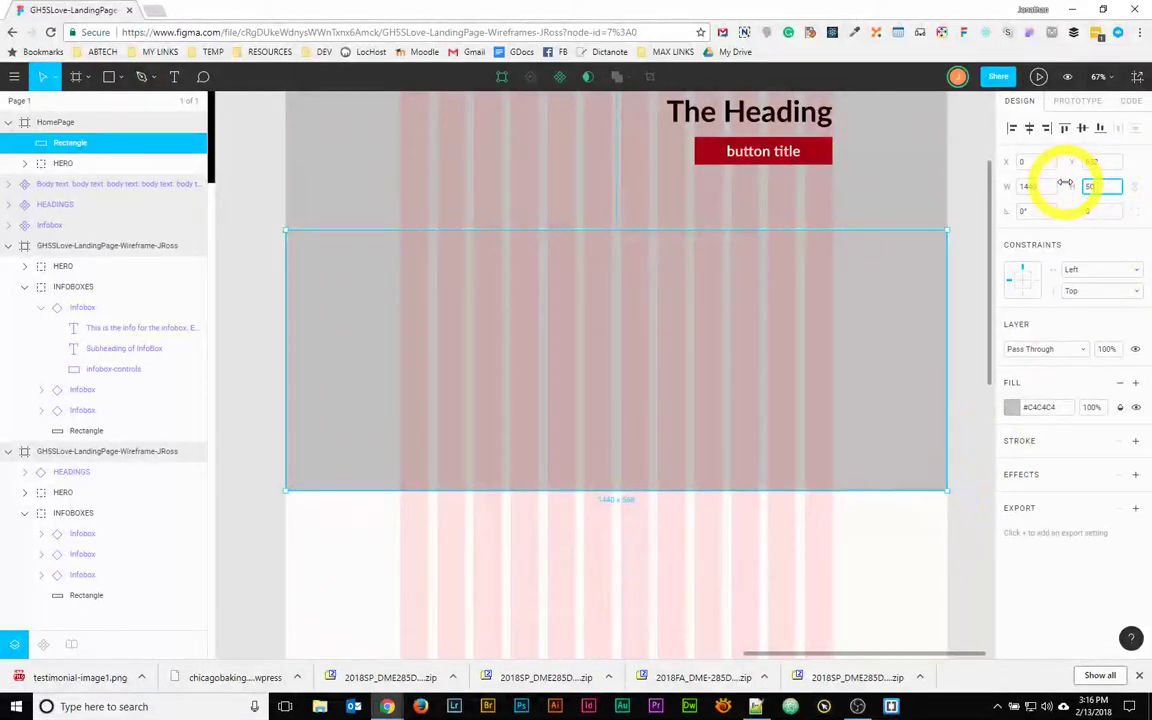
type("500")
key("Return")
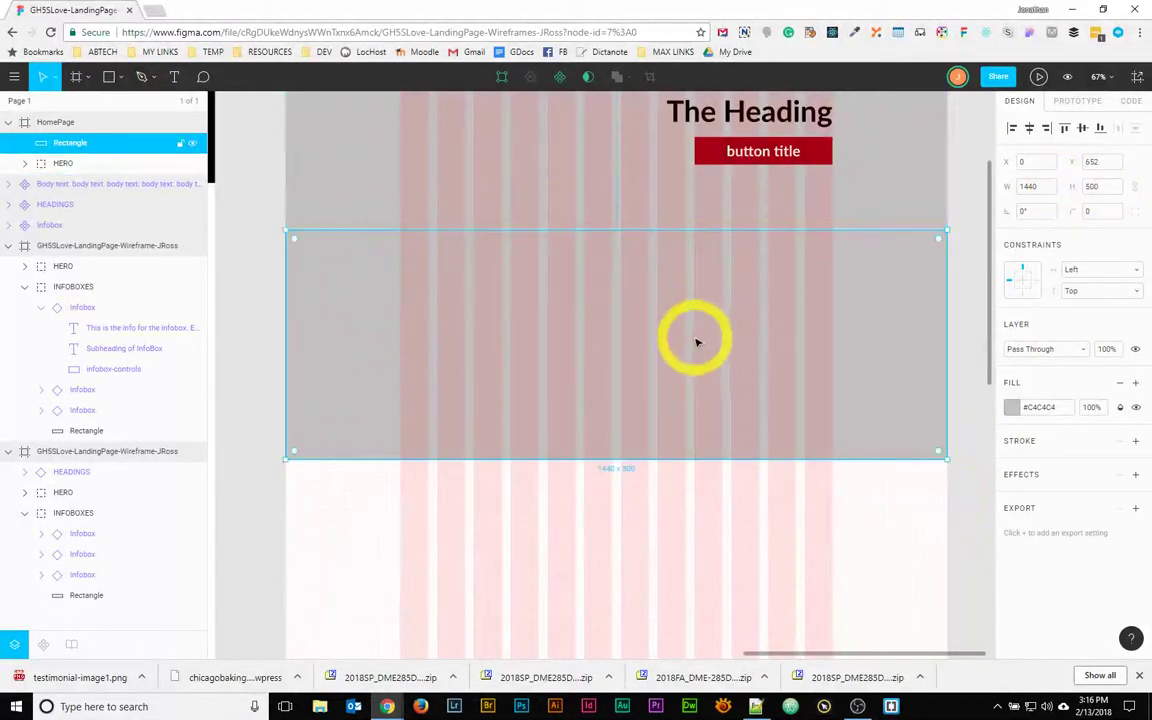
left_click_drag(694, 334, 697, 341)
- Change the fill of the rectangle below the hero to light grey #F7F7F7
left_click(1012, 407)
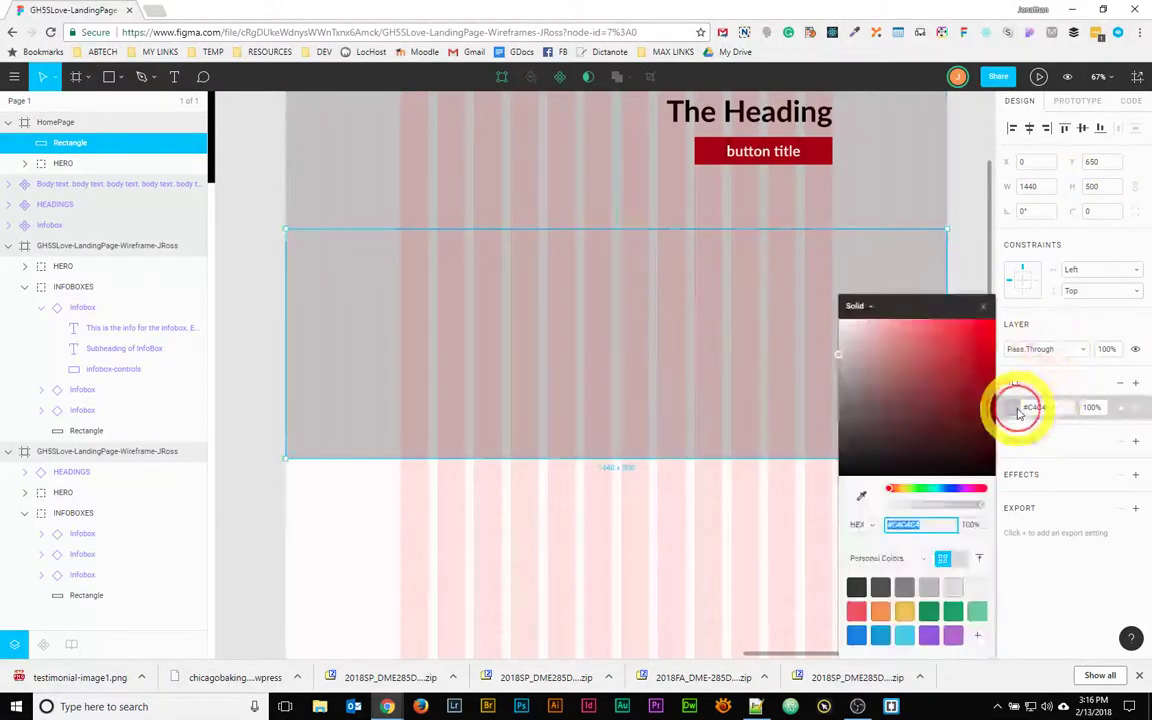
left_click_drag(868, 366, 828, 332)
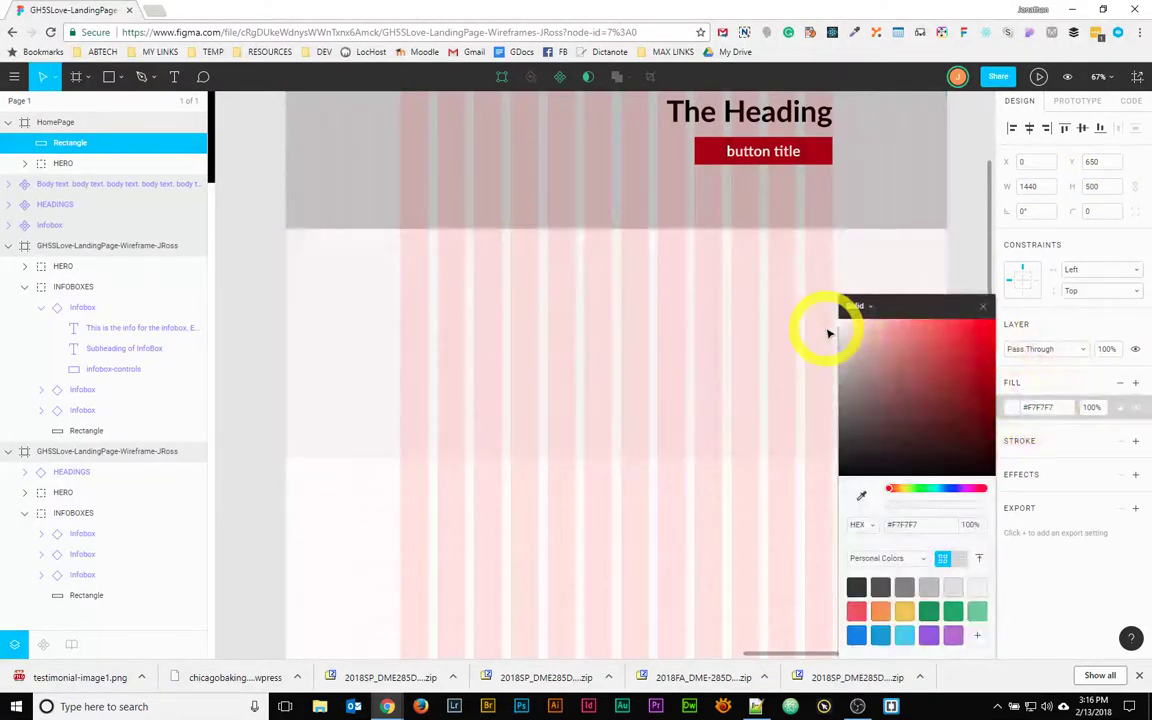
left_click(386, 387)
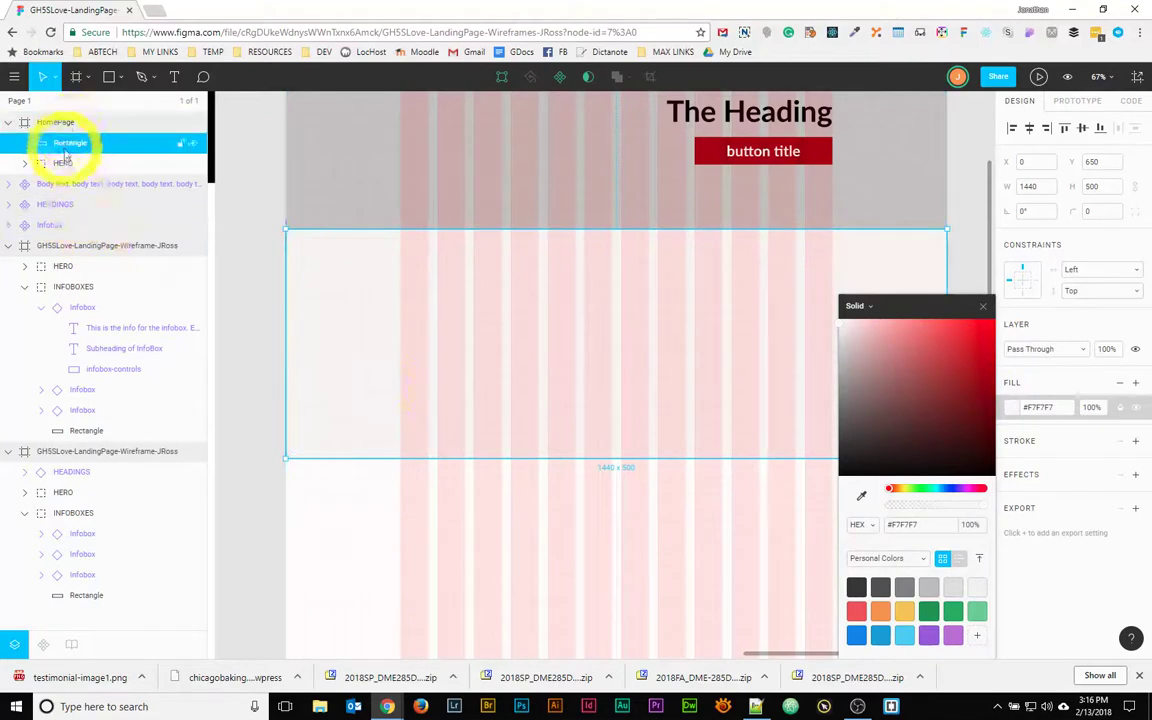
- Draw a rectangle of 460 x 230 over the first six grid columns in the light grey section, at X 250, Y 690
left_click_drag(64, 147, 97, 97)
left_click(109, 76)
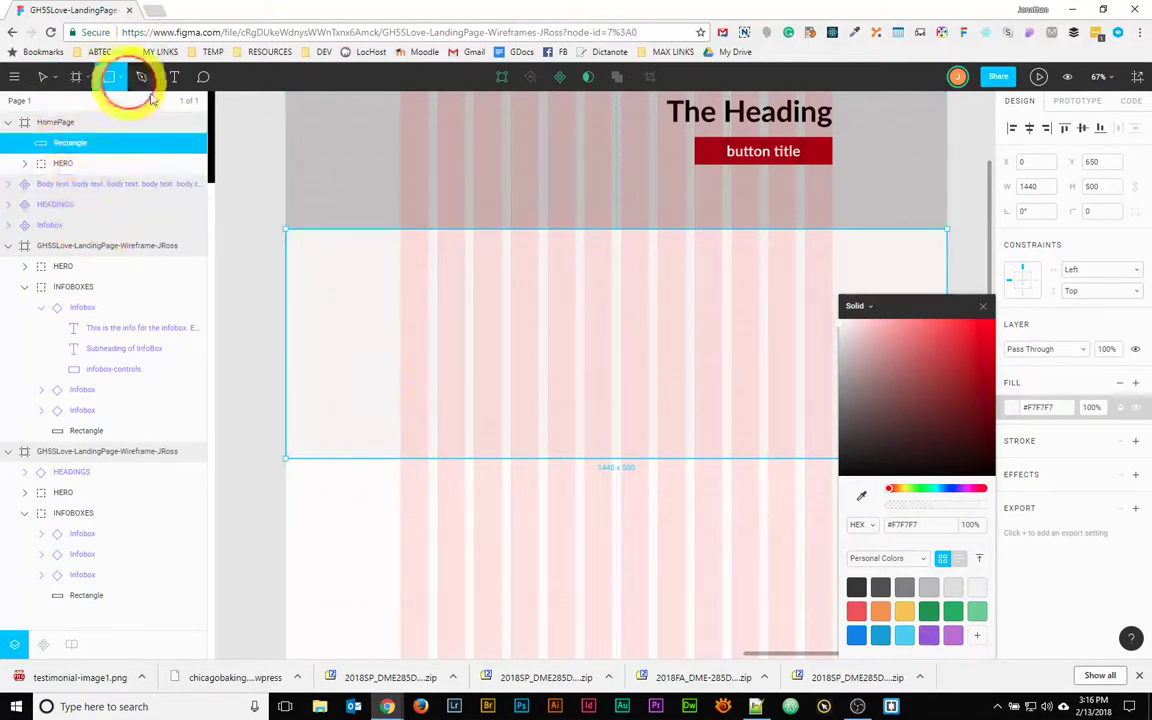
left_click_drag(402, 247, 614, 358)
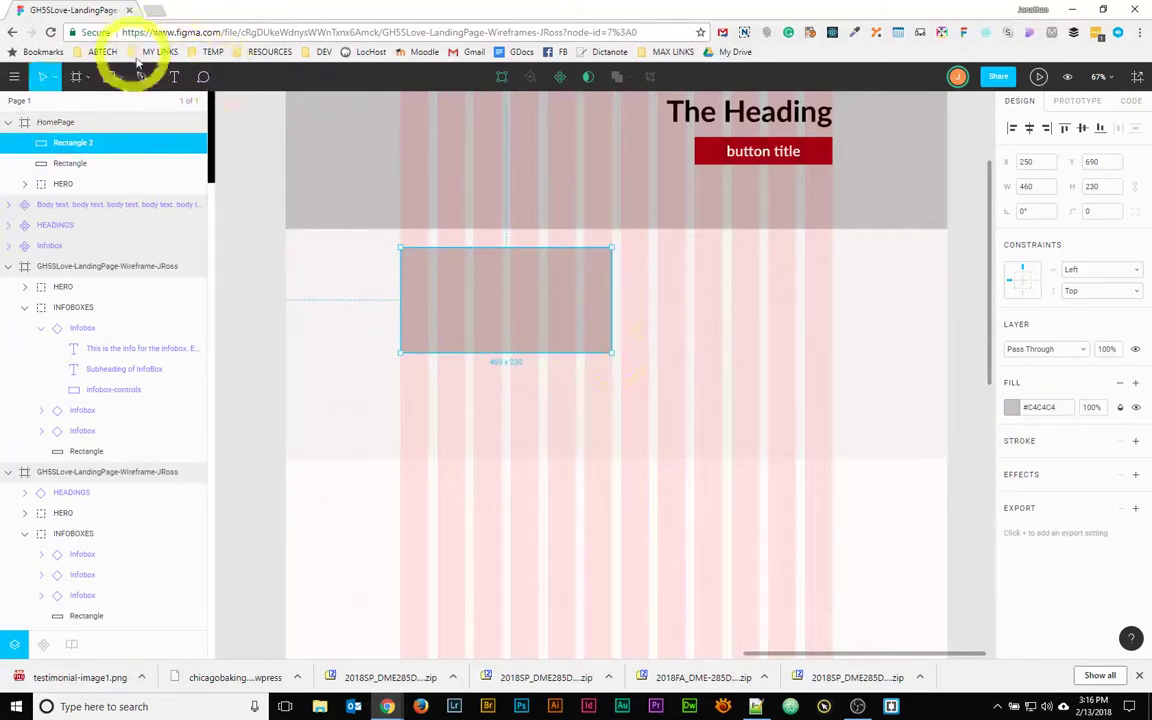
- Add a 460 x 120 text box below the new rectangle reading "This is the blurb of text under the image."
left_click(175, 77)
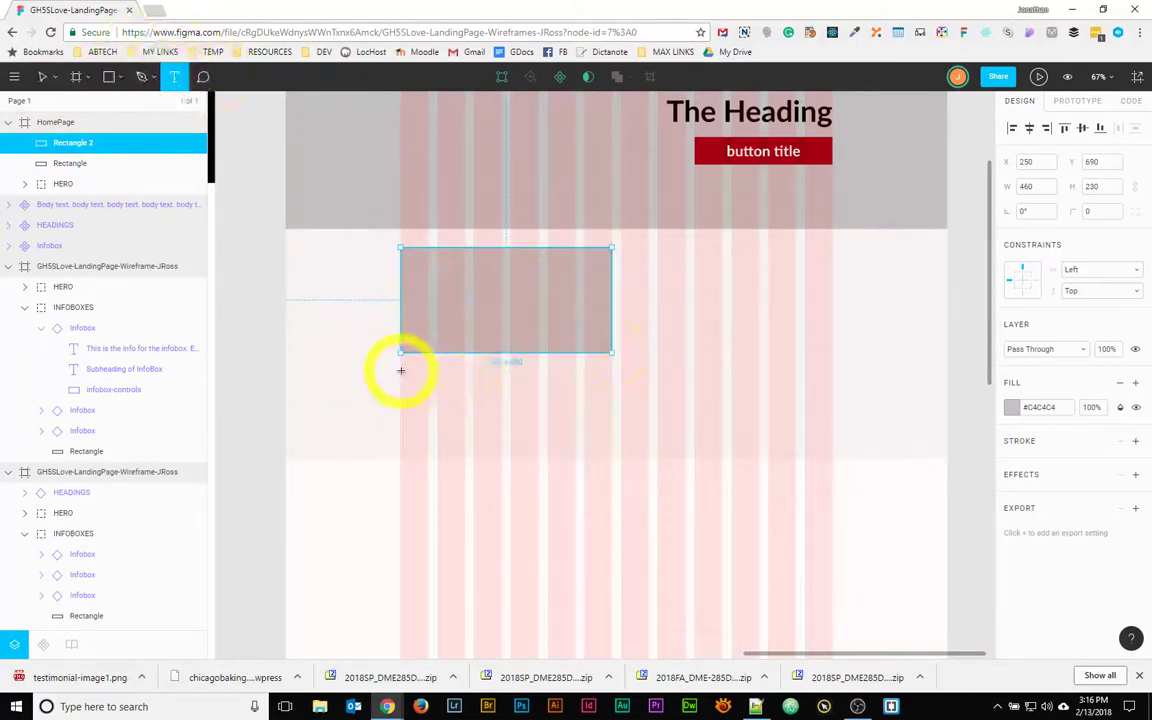
left_click_drag(401, 372, 613, 429)
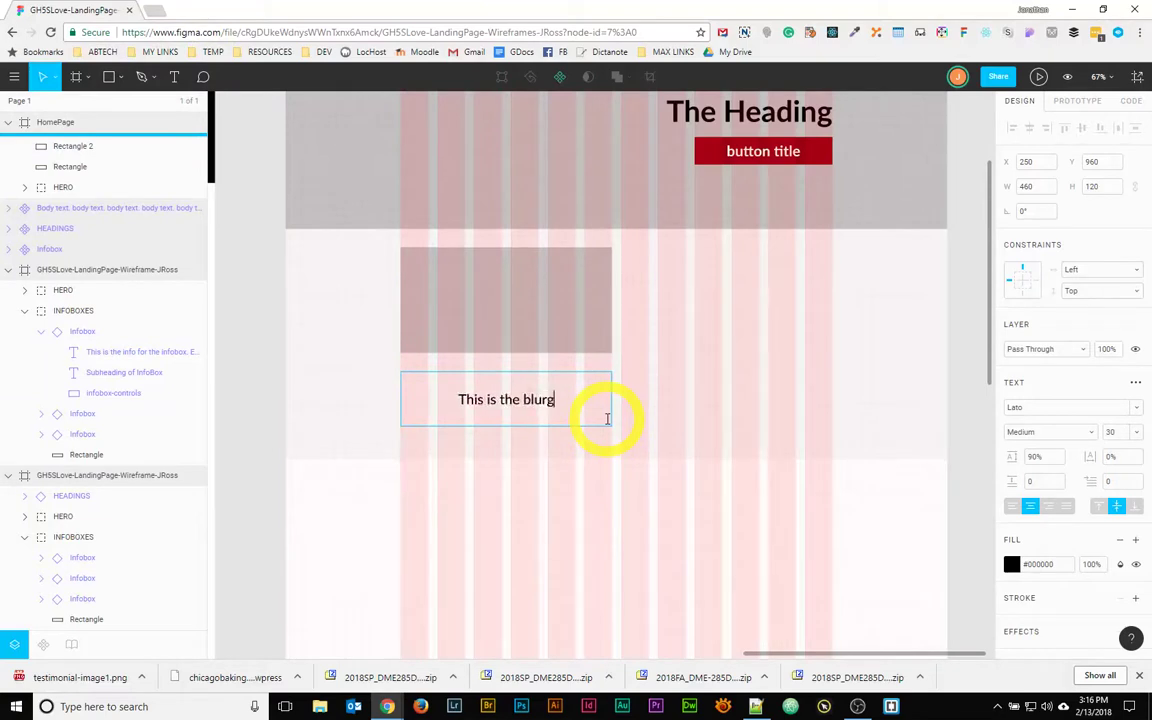
type("und")
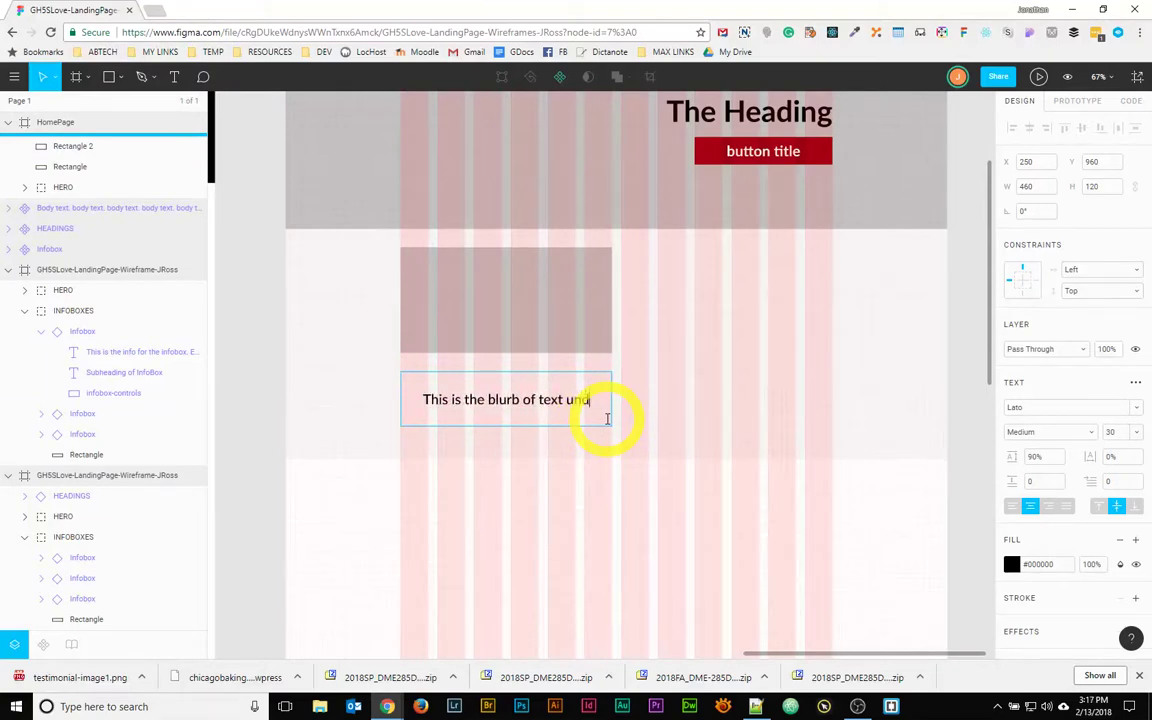
type("er the image")
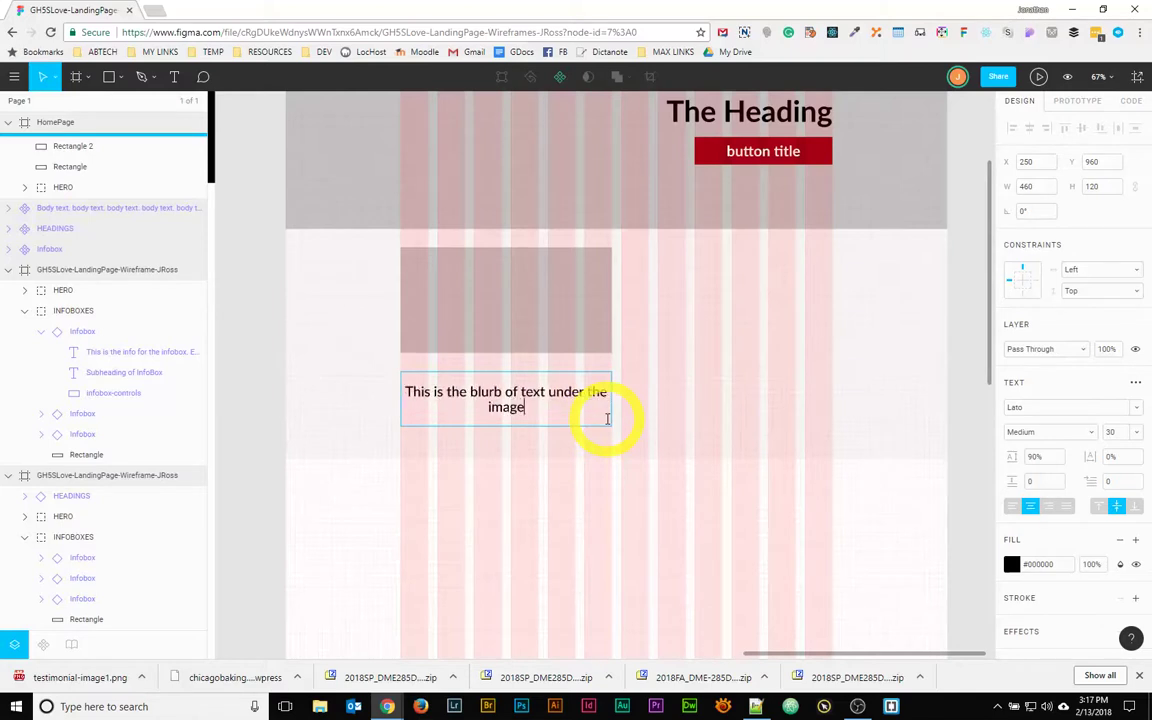
type(".")
- Set the blurb text to size 18, reduce its box height to 50 and place it directly against the rectangle's lower edge
left_click_drag(607, 419, 402, 392)
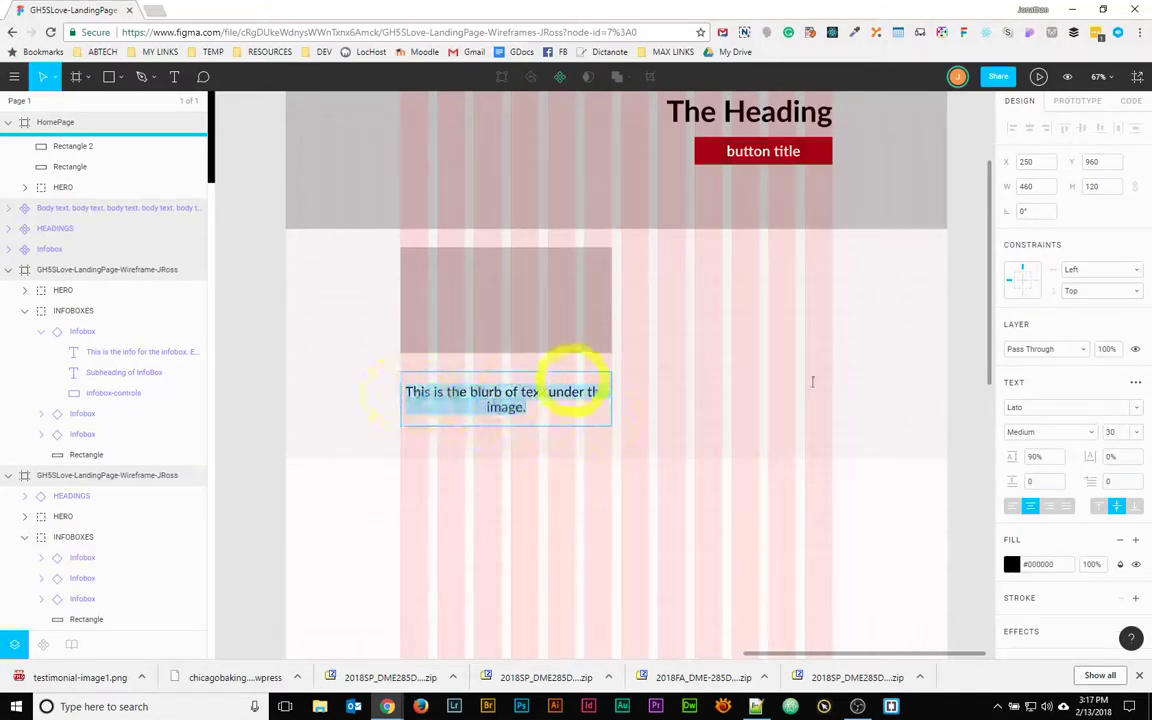
left_click(1135, 431)
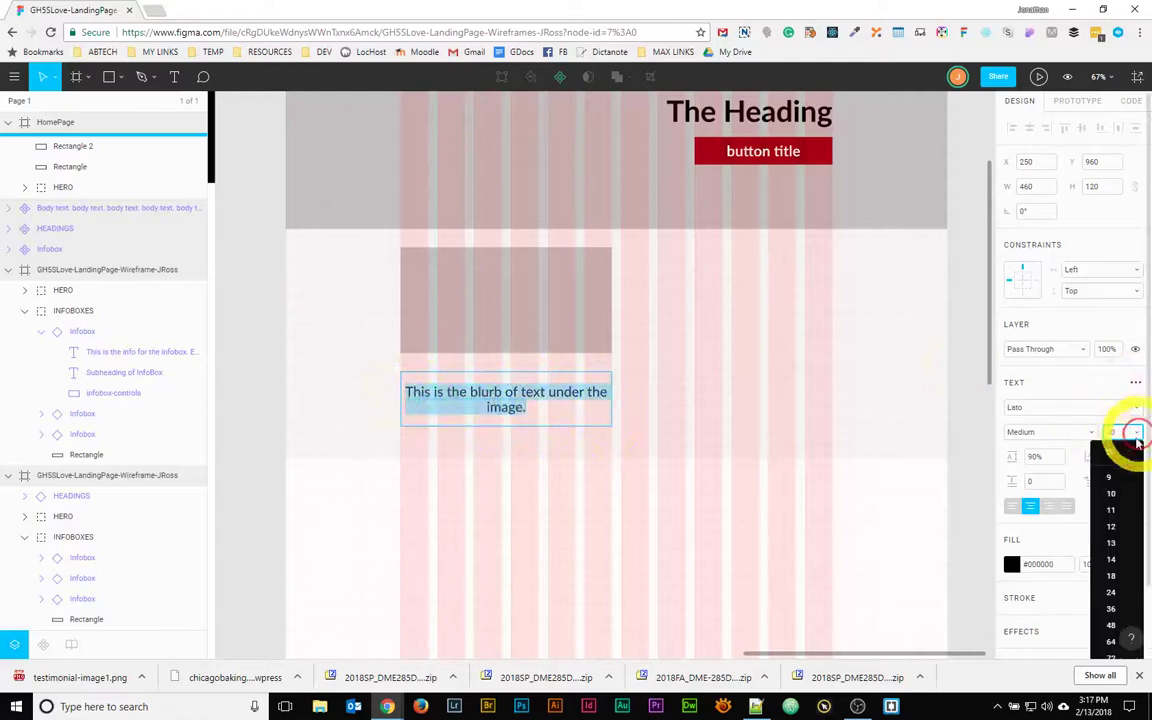
left_click(1111, 576)
left_click(470, 408)
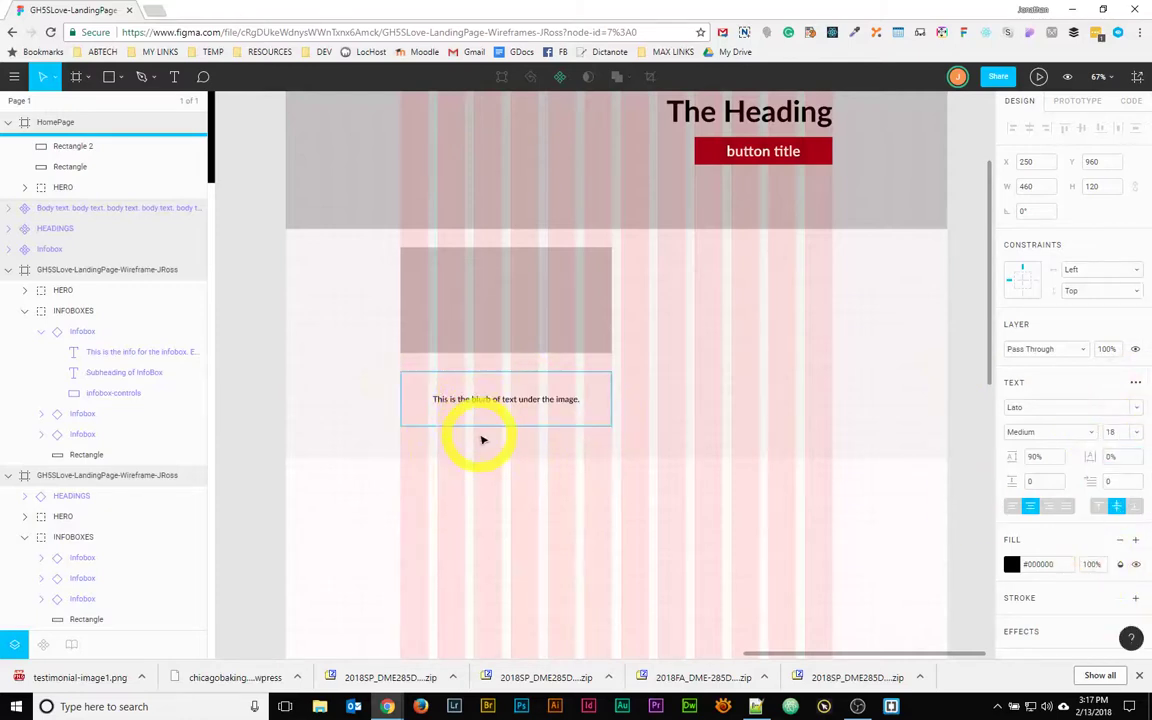
left_click_drag(479, 425, 495, 368)
- Change the fill of the image placeholder rectangle above the blurb to black #000000
left_click(497, 323, "shift")
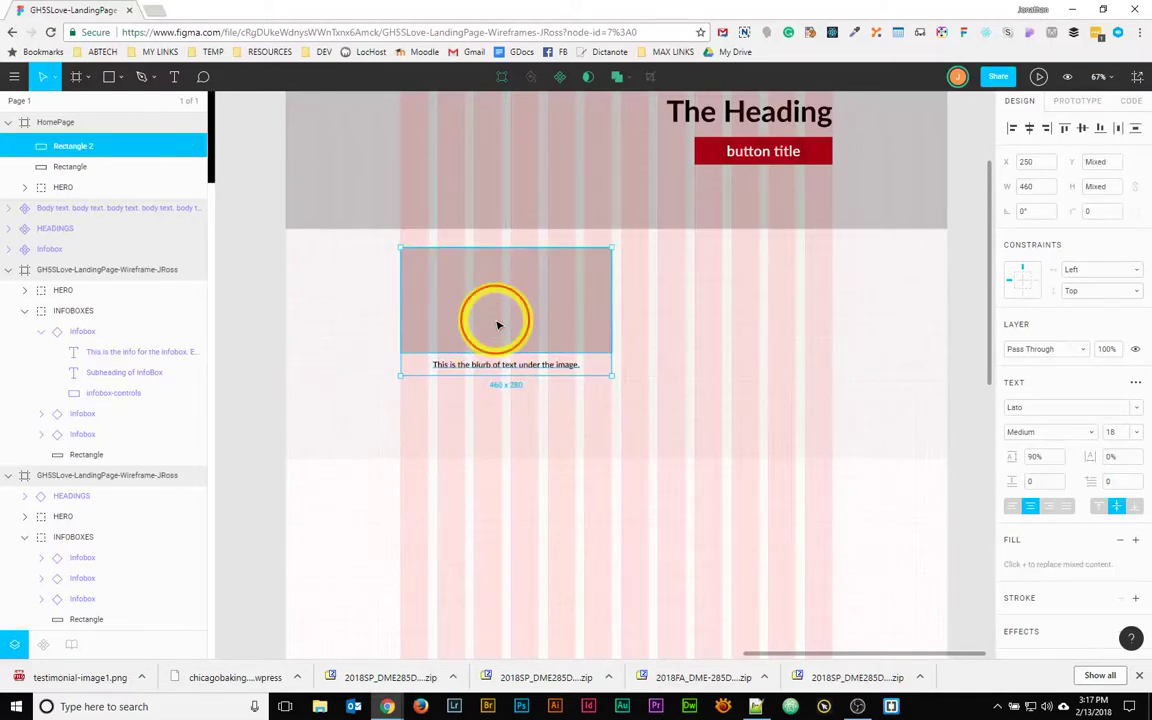
left_click(497, 323)
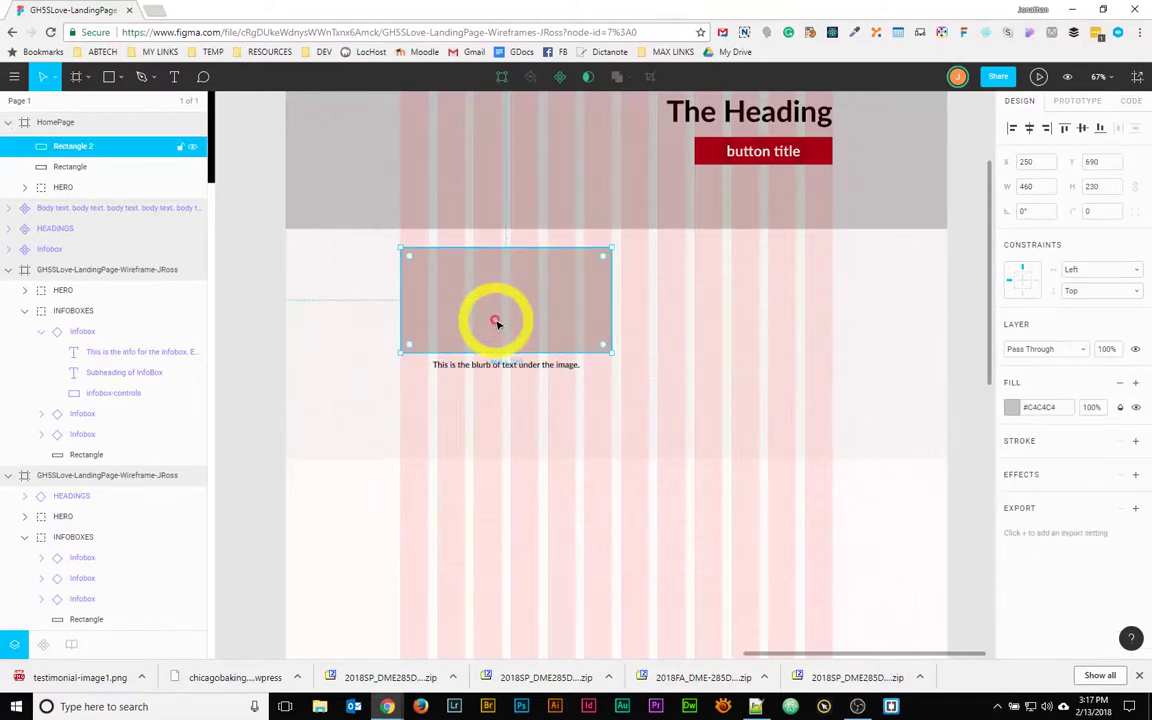
left_click(1012, 407)
left_click_drag(880, 390, 740, 504)
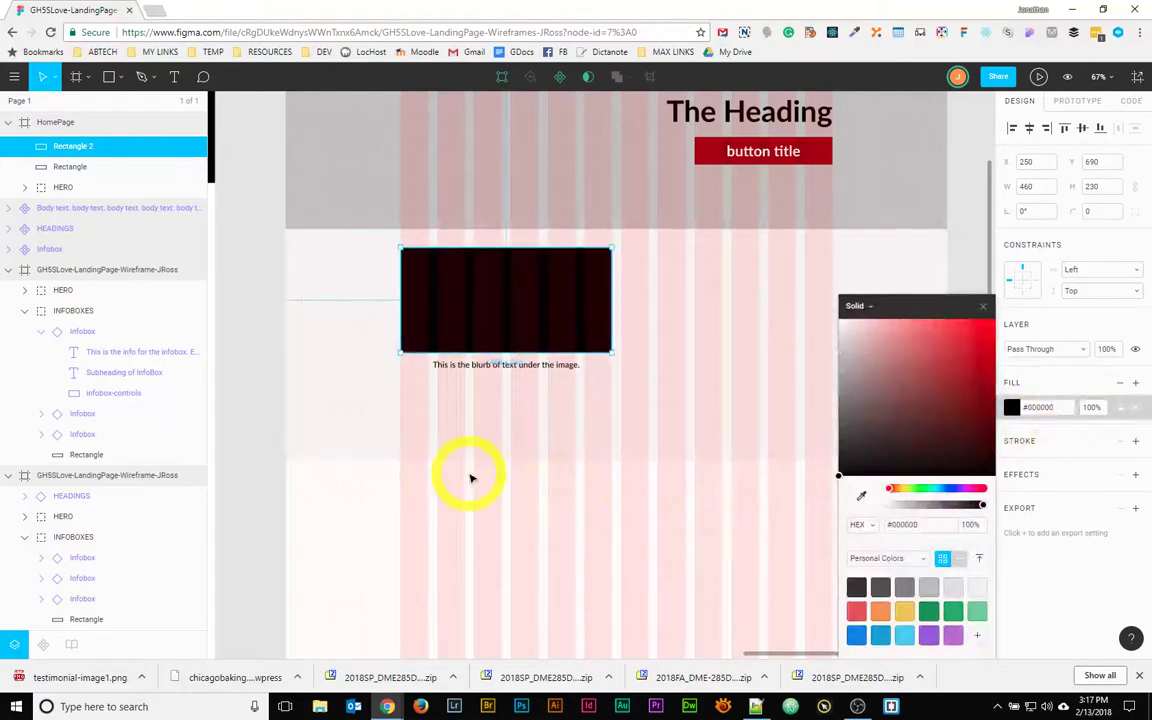
- Move the black rectangle and its blurb text out of the HomePage frame onto the empty canvas and make them one component
left_click(461, 367, "shift")
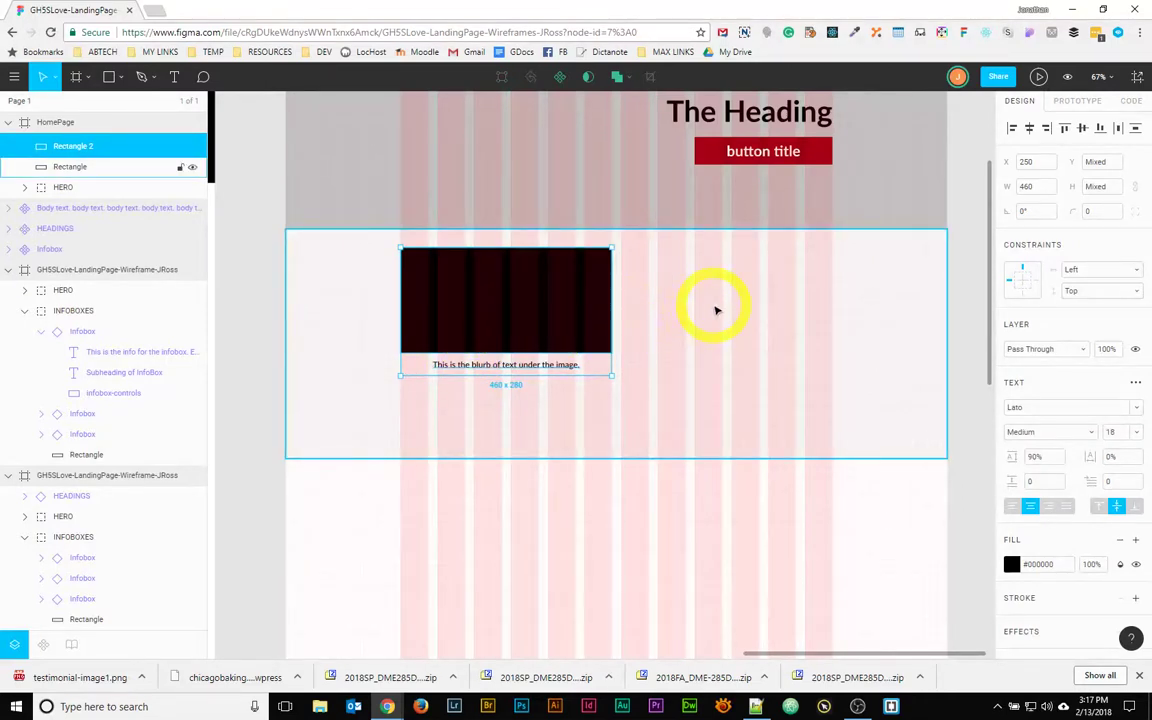
left_click_drag(795, 311, 589, 375)
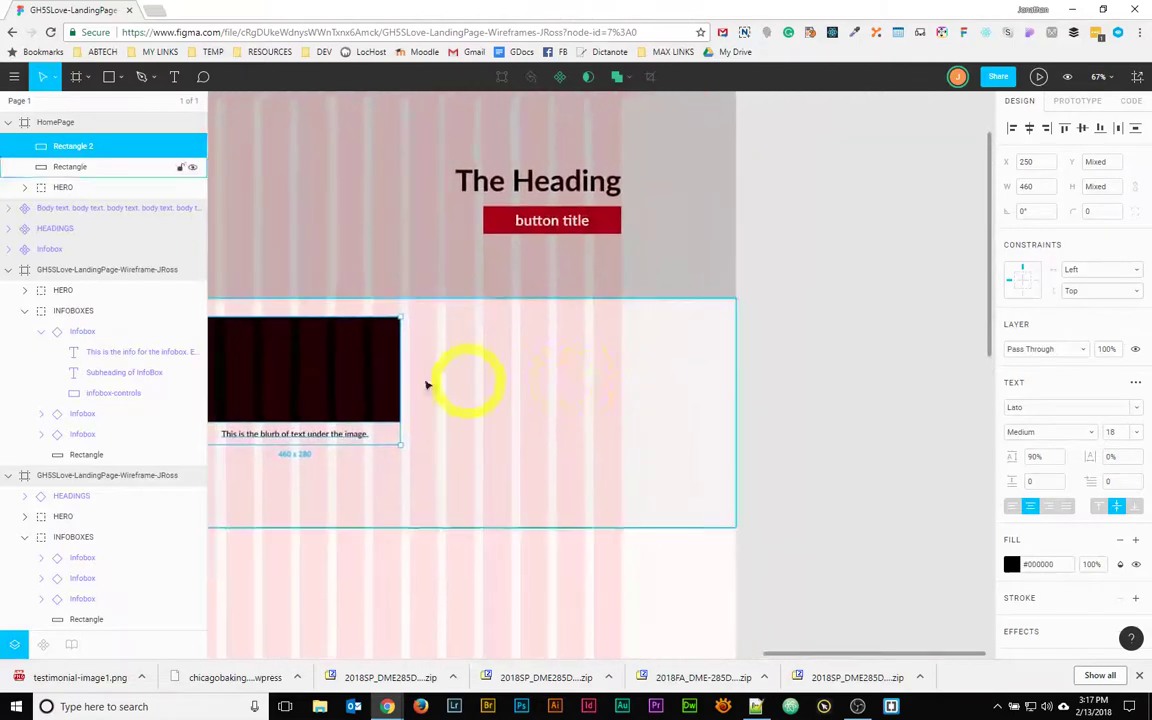
left_click_drag(366, 380, 959, 329)
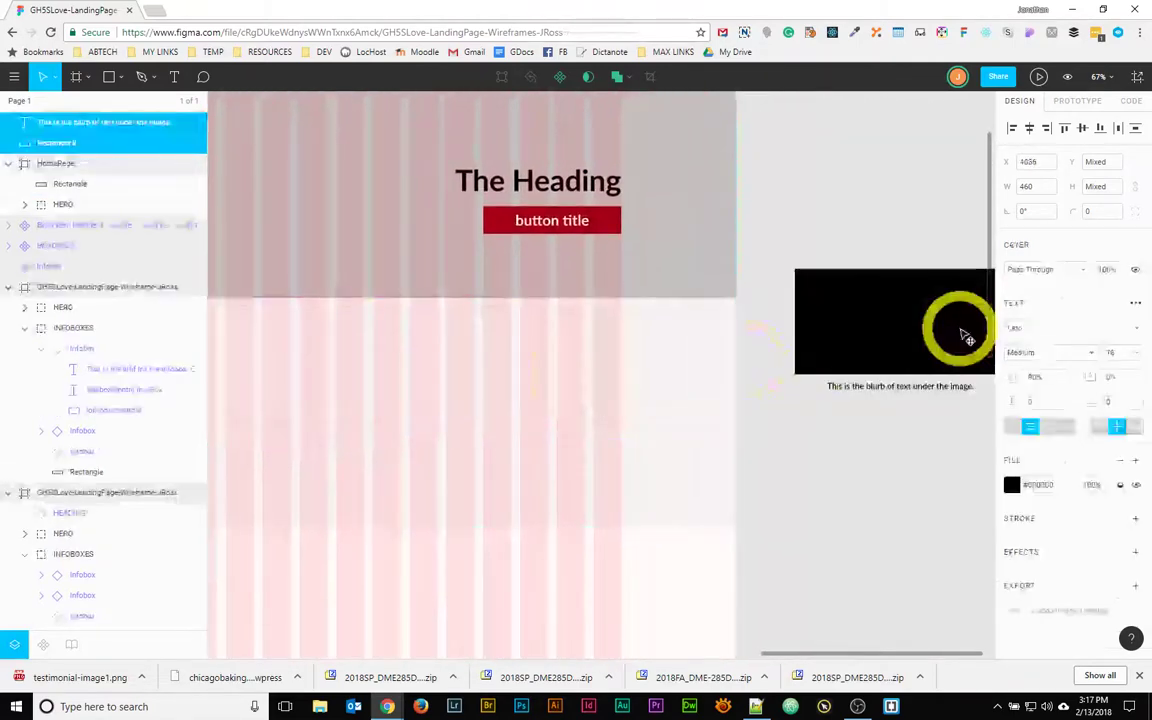
right_click(864, 332)
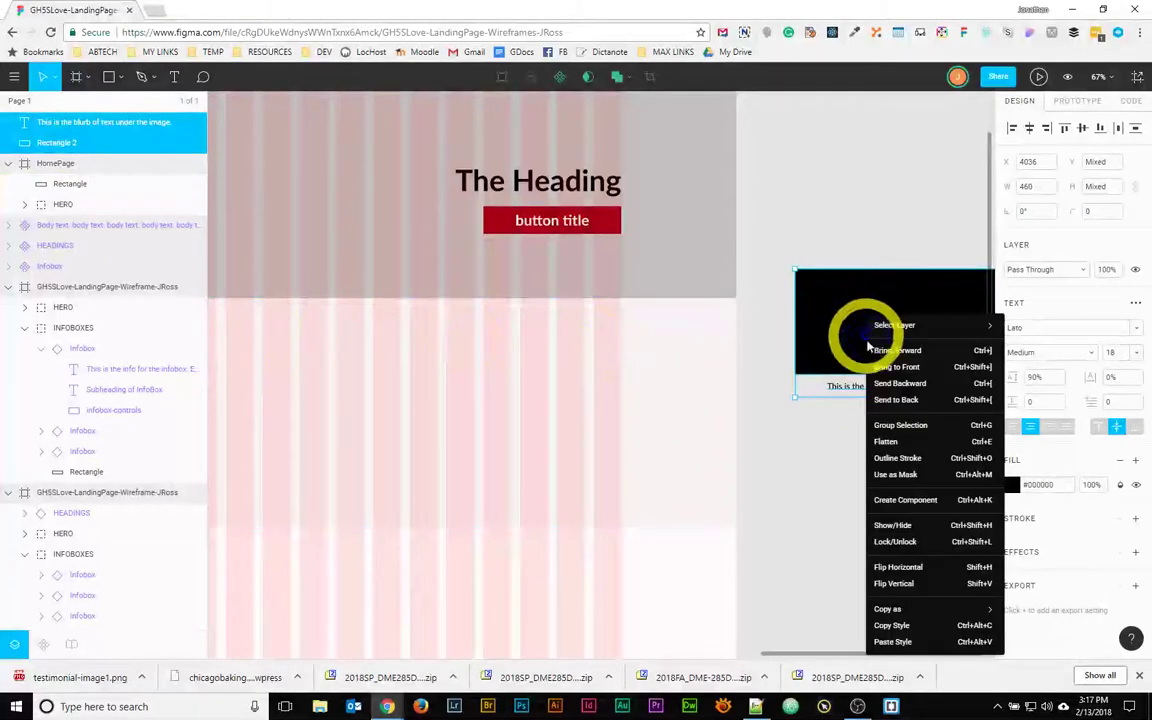
left_click(914, 510)
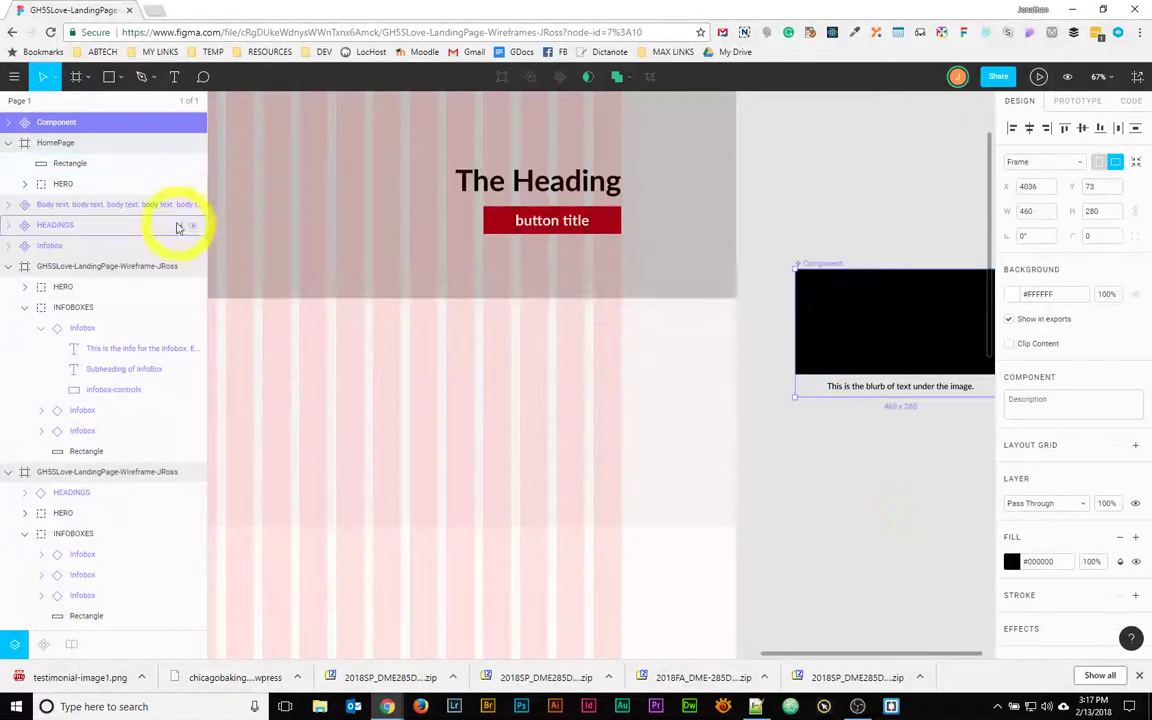
- Rename the new component as "image with blurb"
double_click(52, 123)
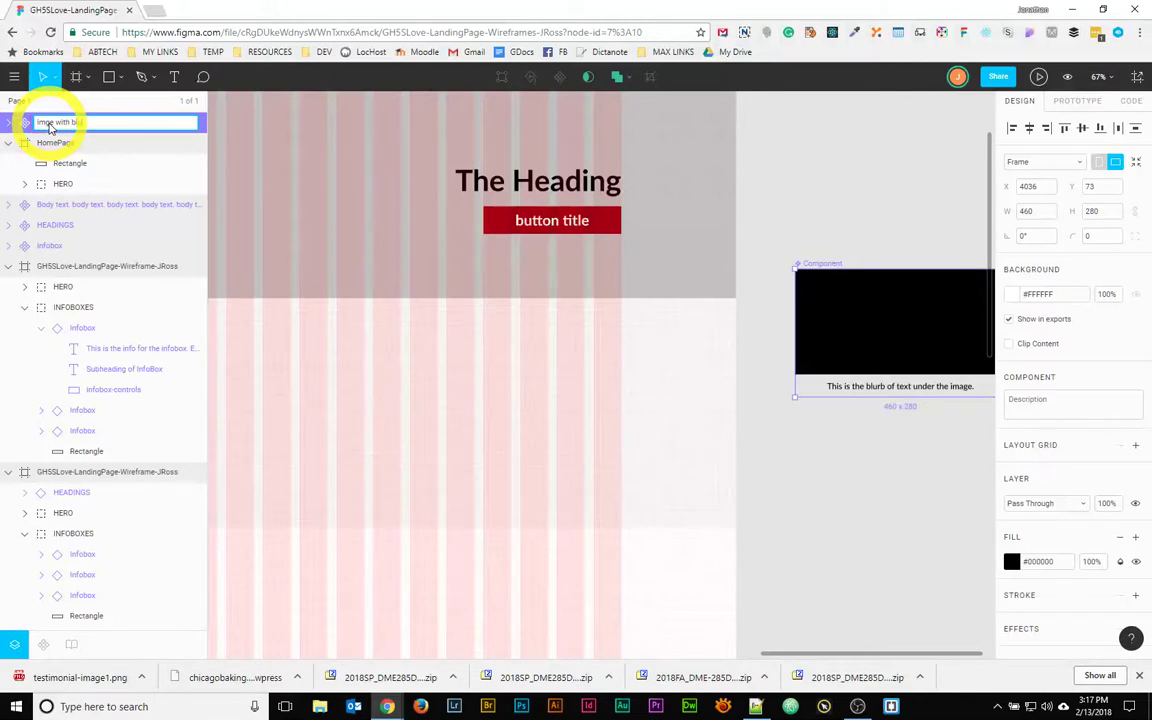
key("Return")
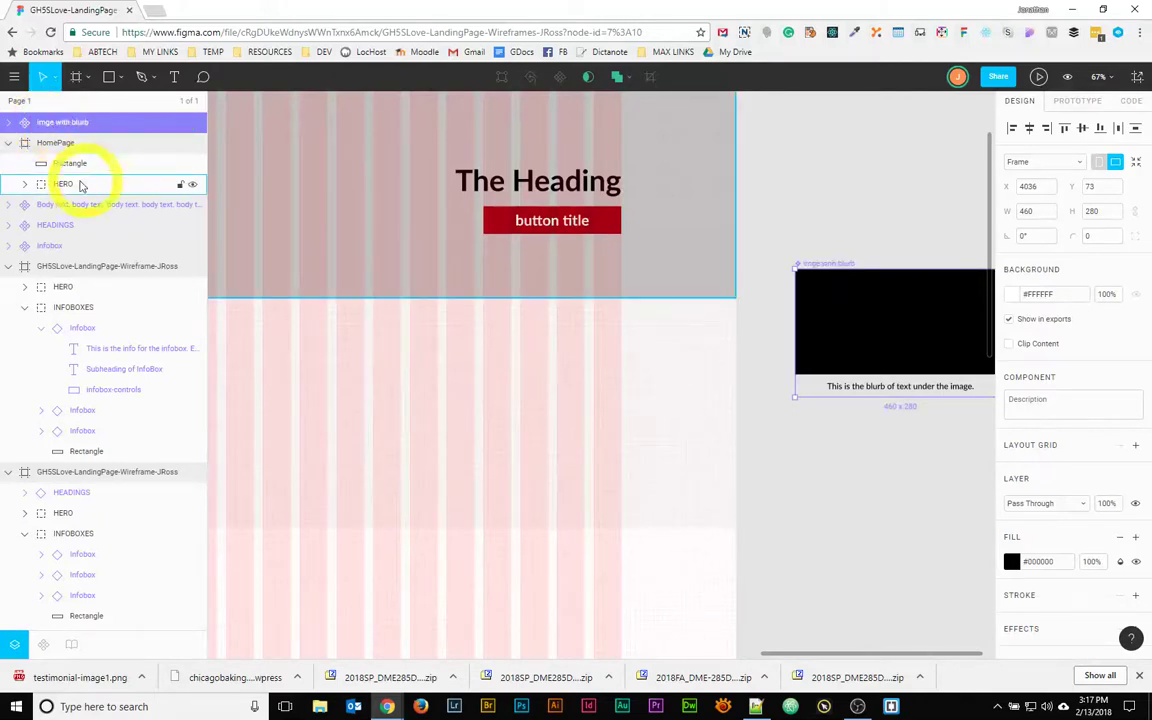
double_click(46, 122)
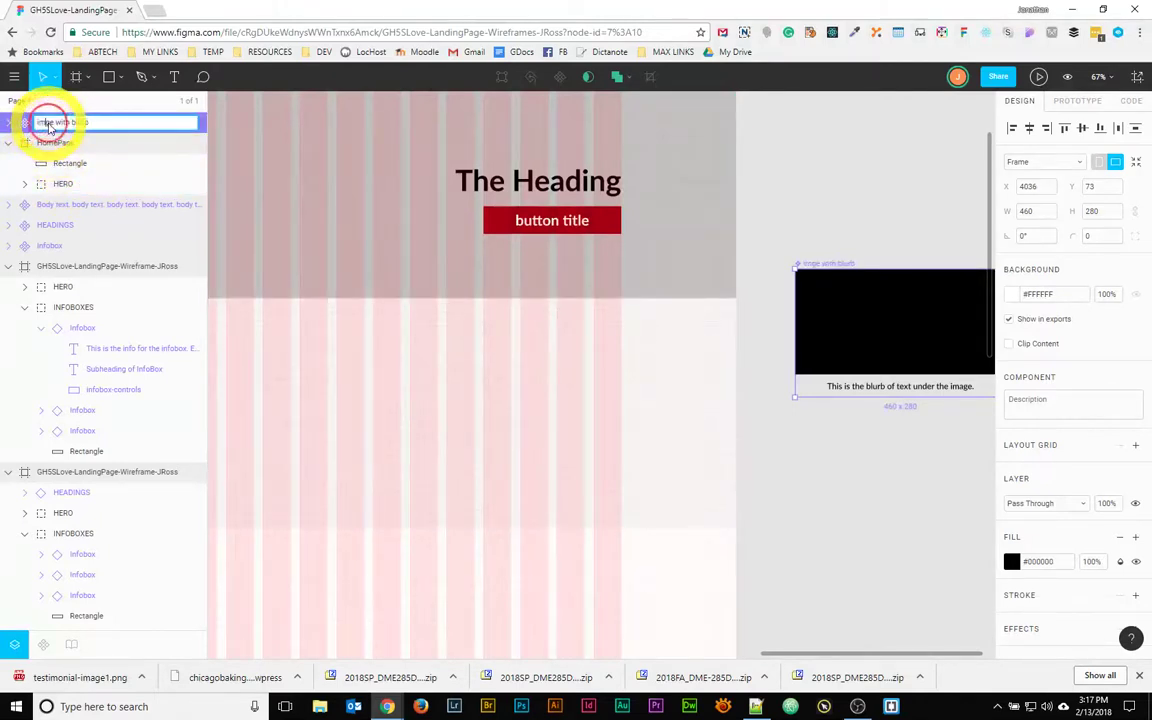
key("Return")
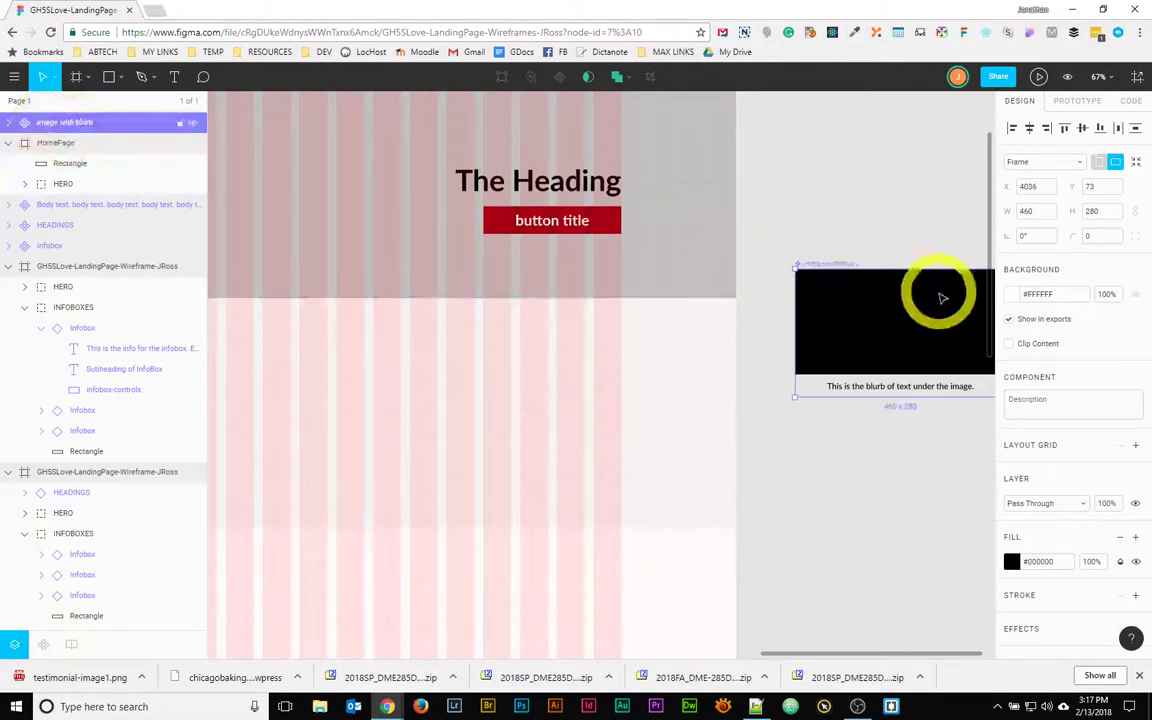
- Place two instances of the image with blurb component side by side in the light grey section, at X 250 and X 730, Y 680
left_click_drag(908, 330, 516, 357)
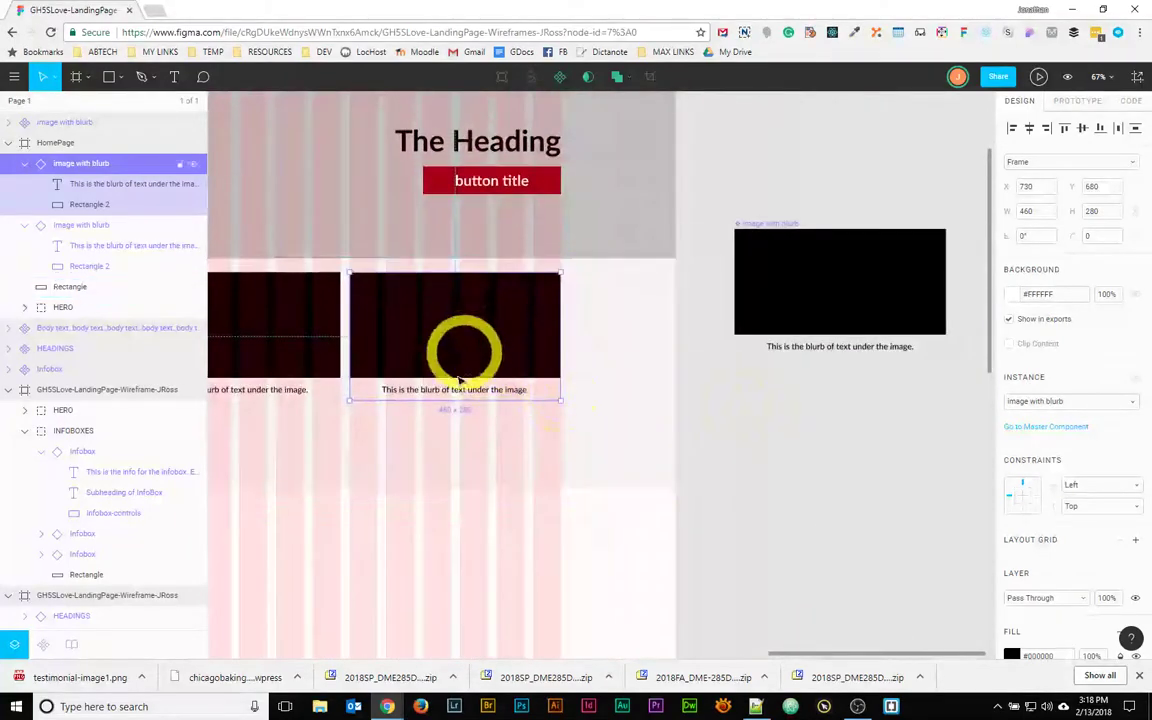
- Set the blurb text in the master image with blurb component to Bold at size 24
double_click(818, 348)
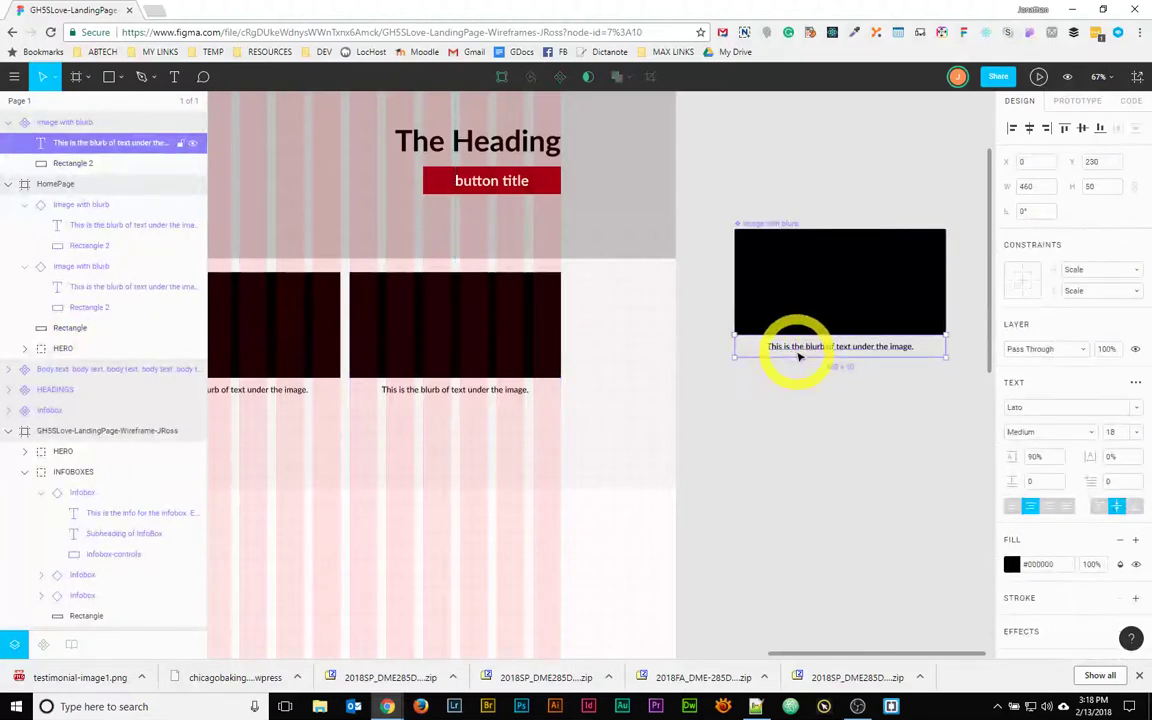
left_click(1090, 432)
left_click(1030, 497)
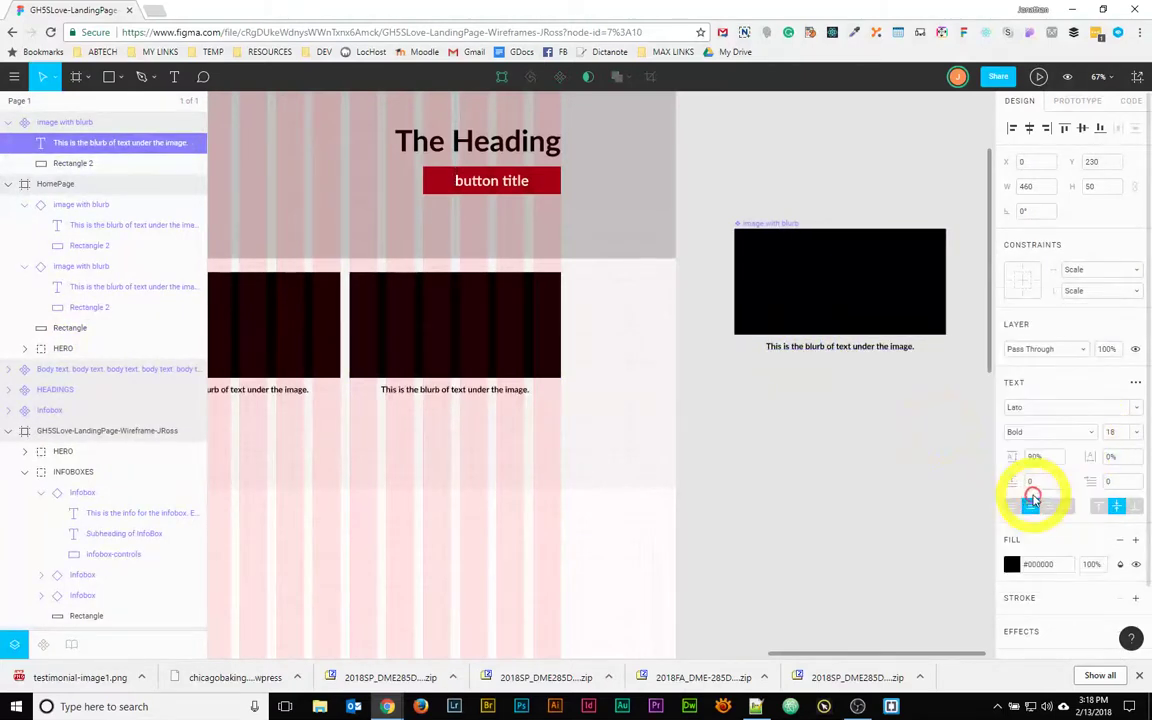
left_click(1119, 436)
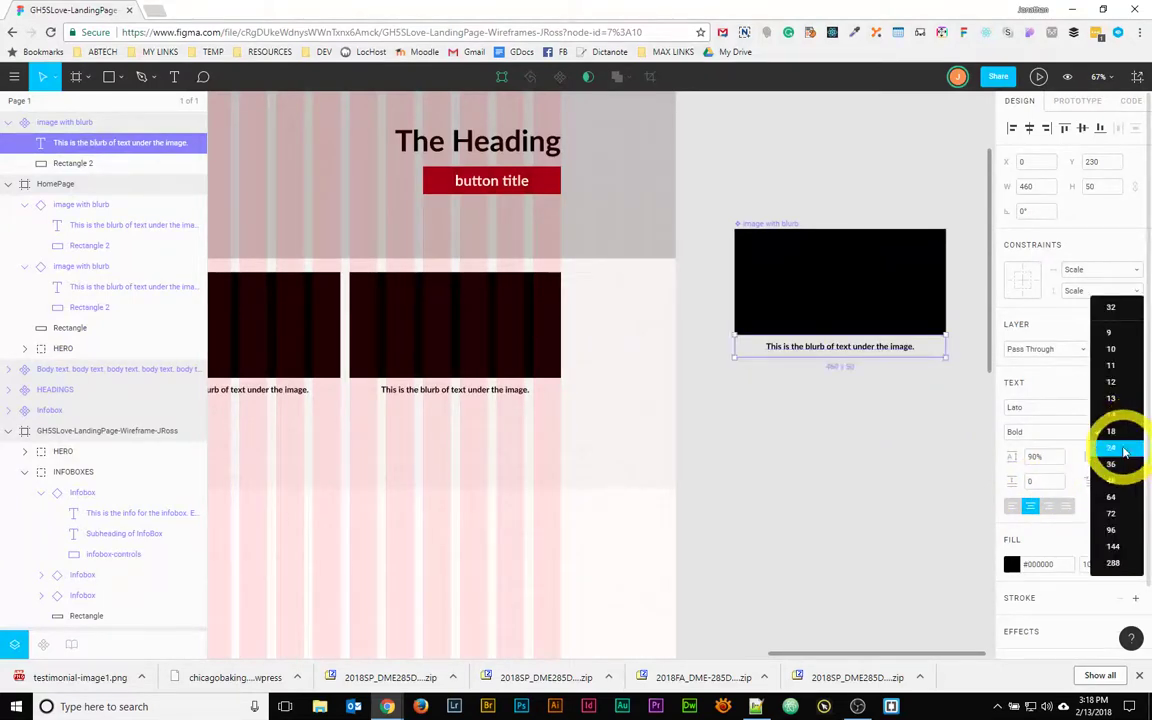
left_click(1122, 448)
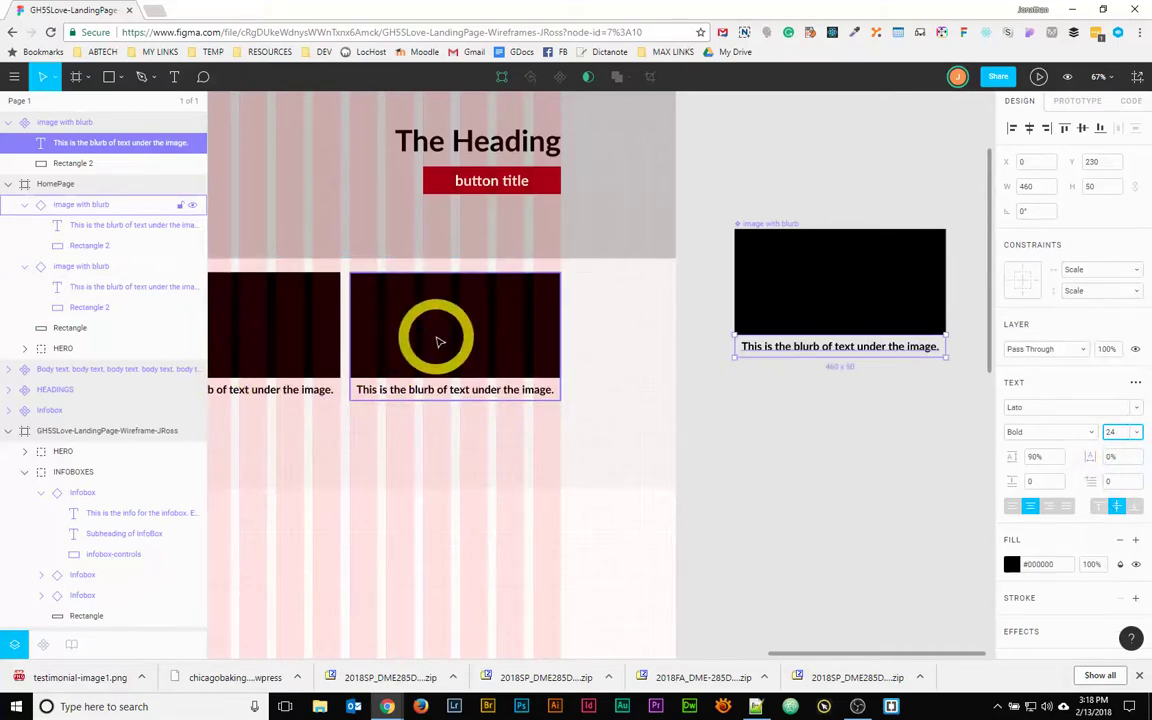
left_click(702, 386)
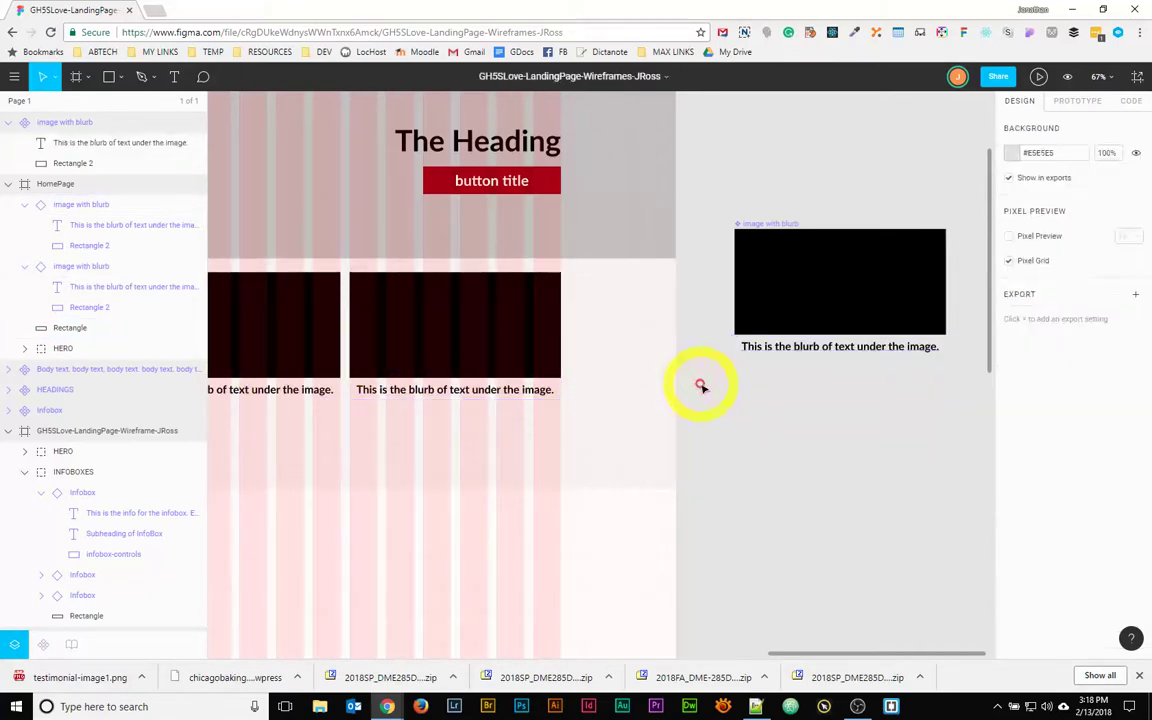
- Collapse the two image with blurb instances in the HomePage frame's layer list
left_click_drag(699, 386, 947, 386)
left_click(560, 334)
left_click(707, 342, "shift")
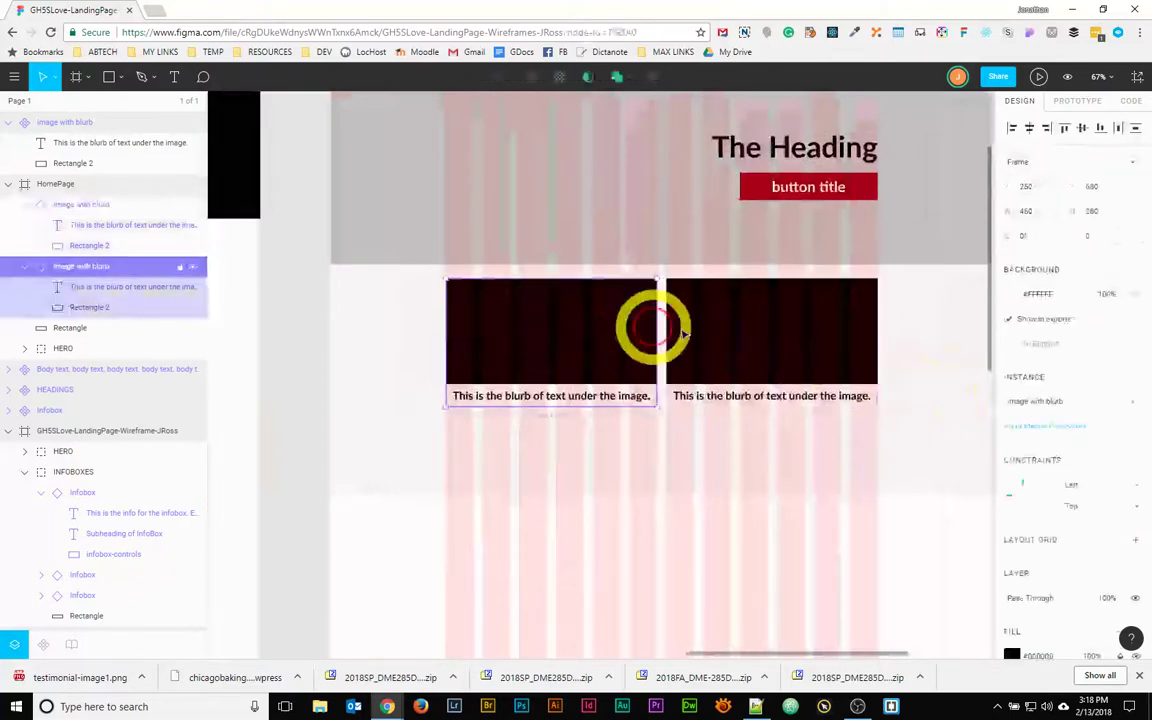
left_click(718, 331)
left_click(532, 327)
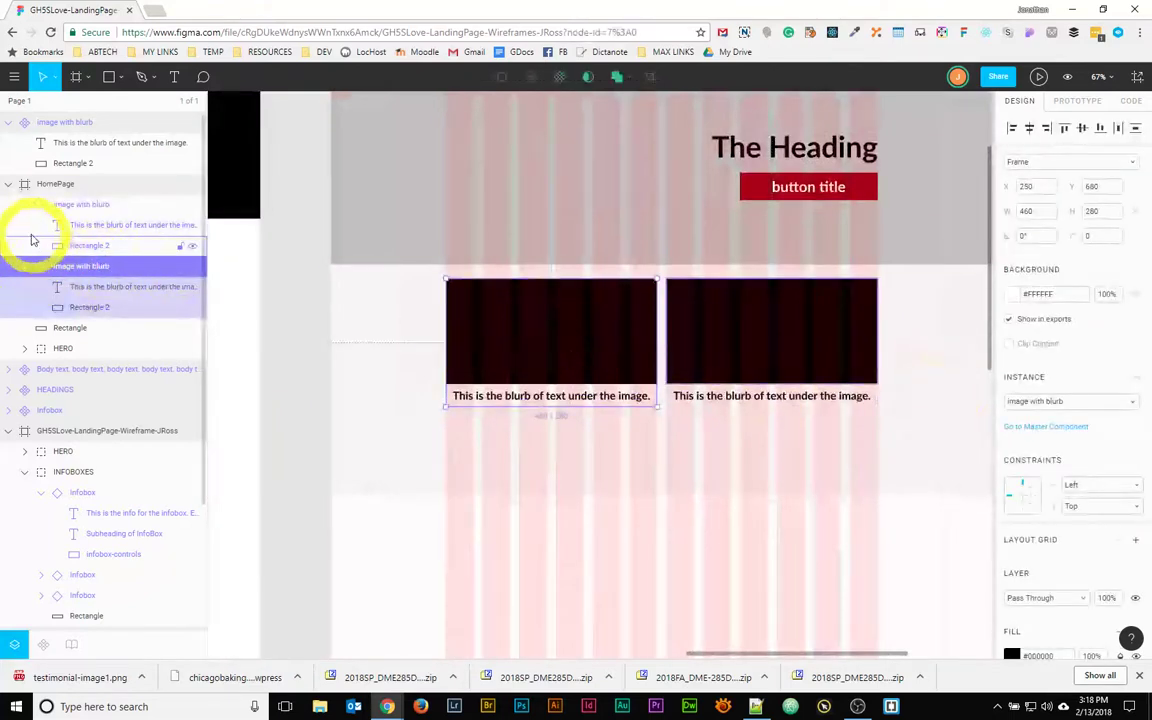
left_click(21, 206)
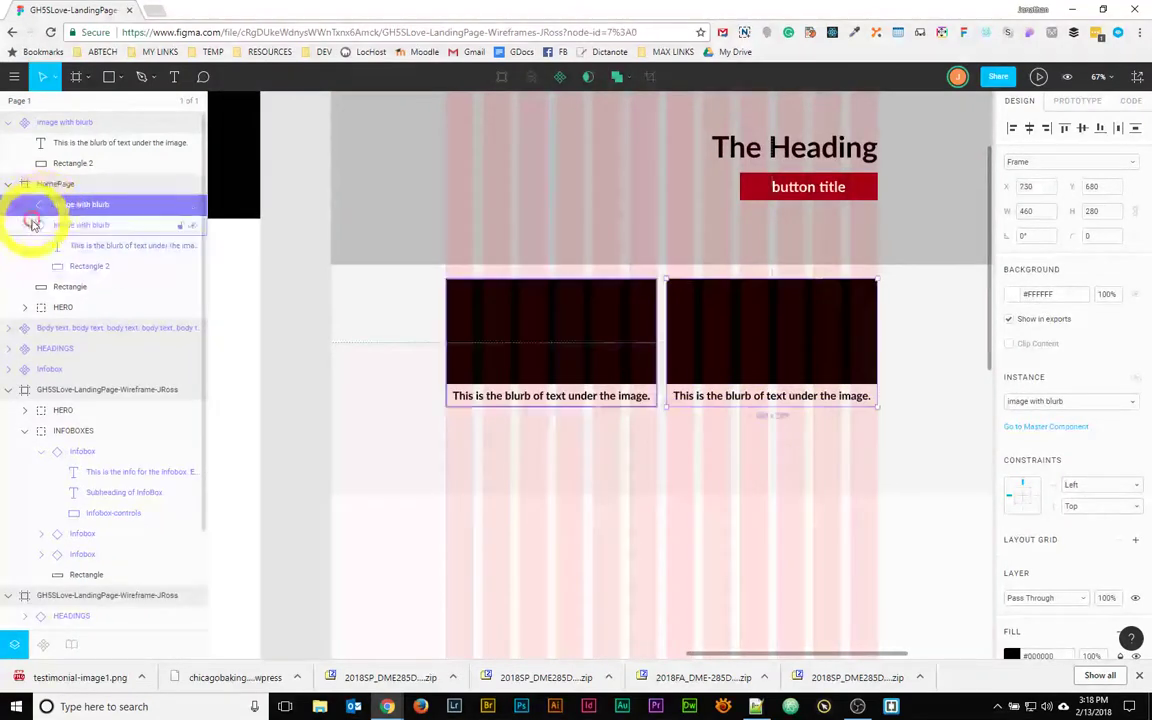
left_click(25, 226)
left_click(41, 231)
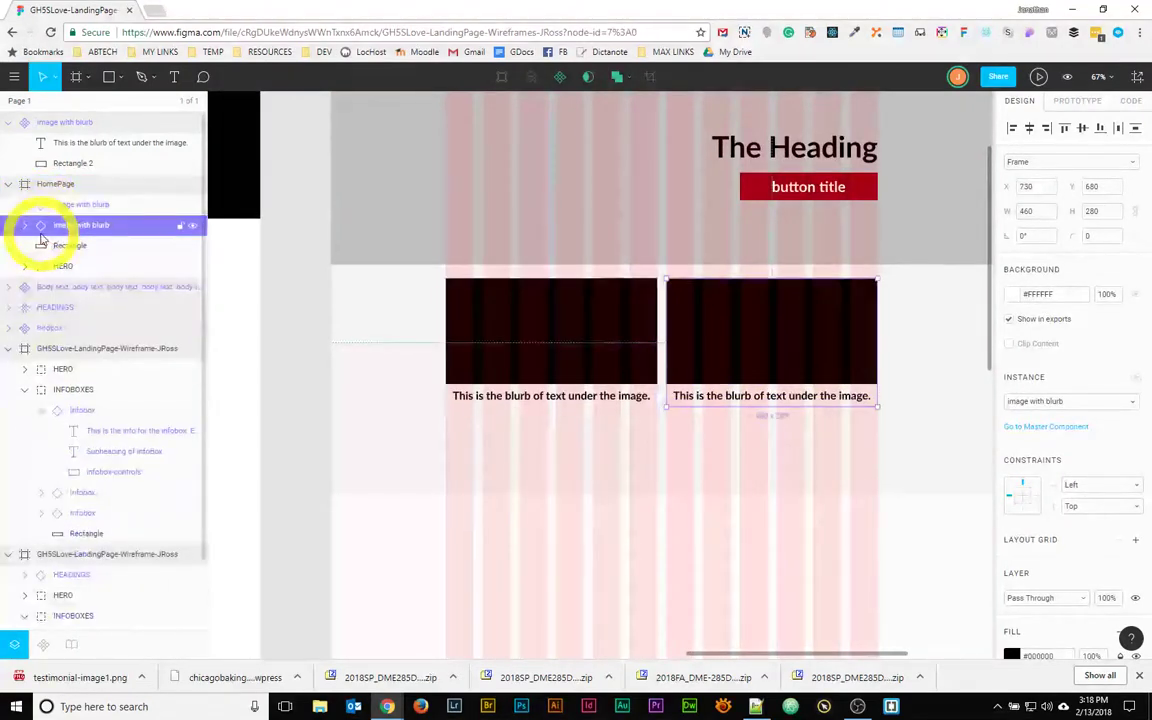
- Group the light grey background rectangle with the two image with blurb instances in the HomePage frame
left_click(60, 245)
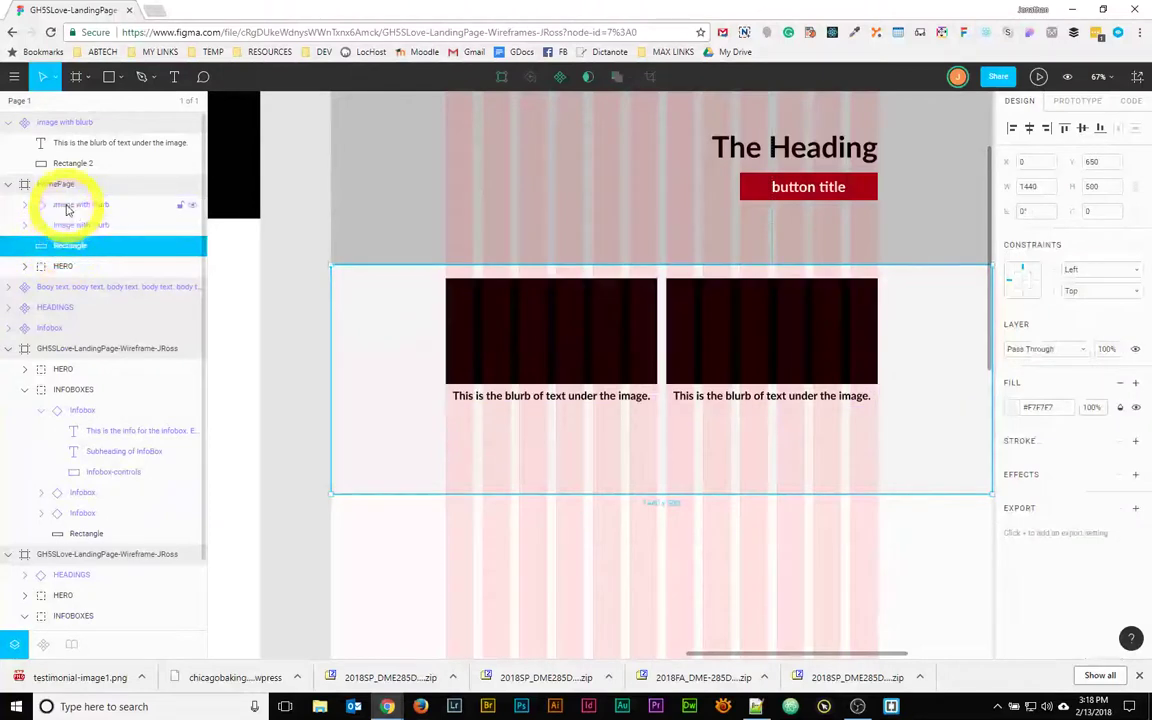
left_click(67, 208, "shift")
left_click(553, 330)
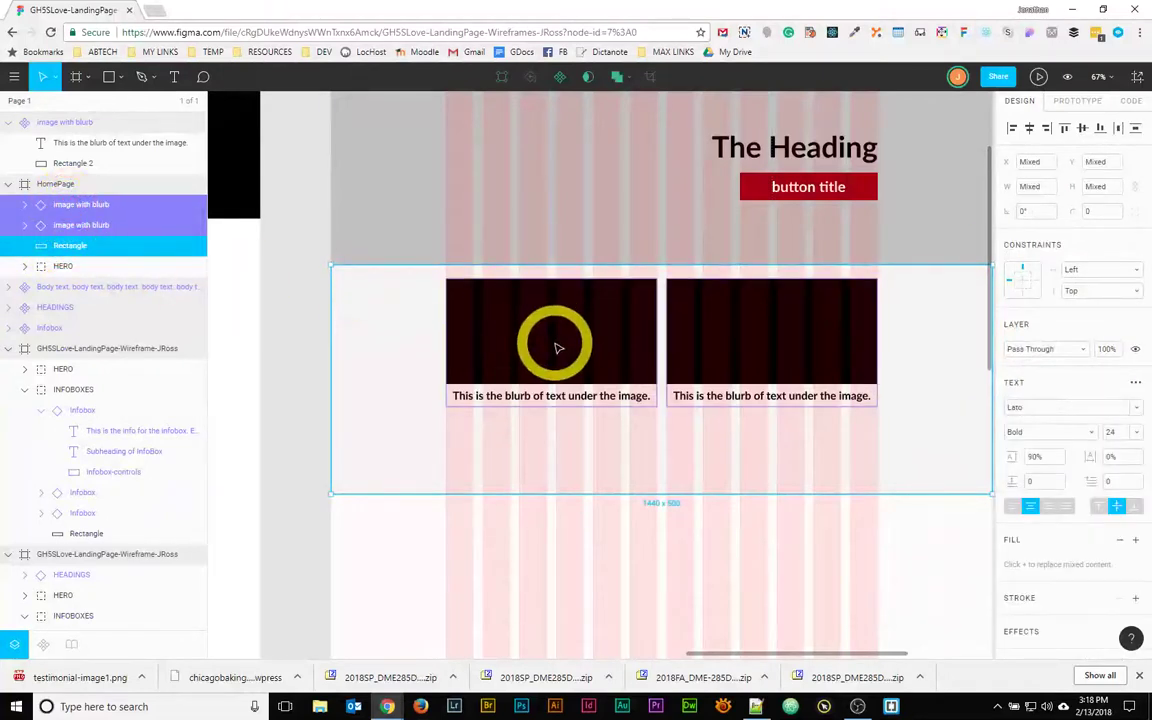
right_click(558, 348)
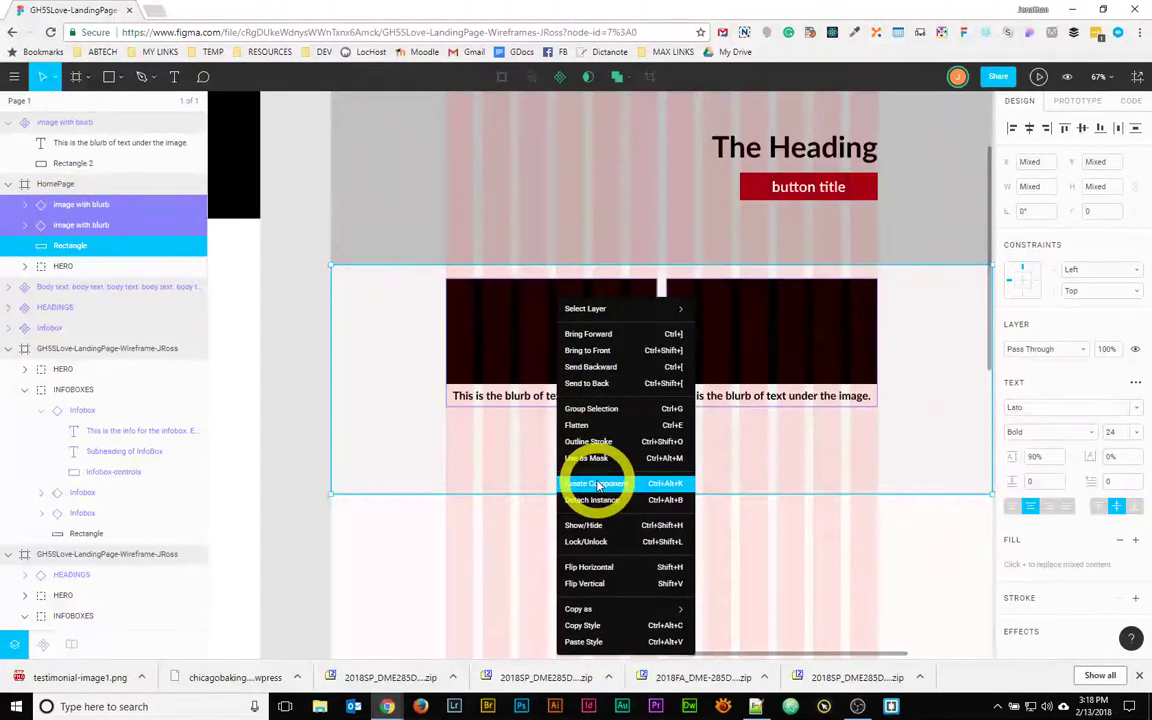
left_click(596, 410)
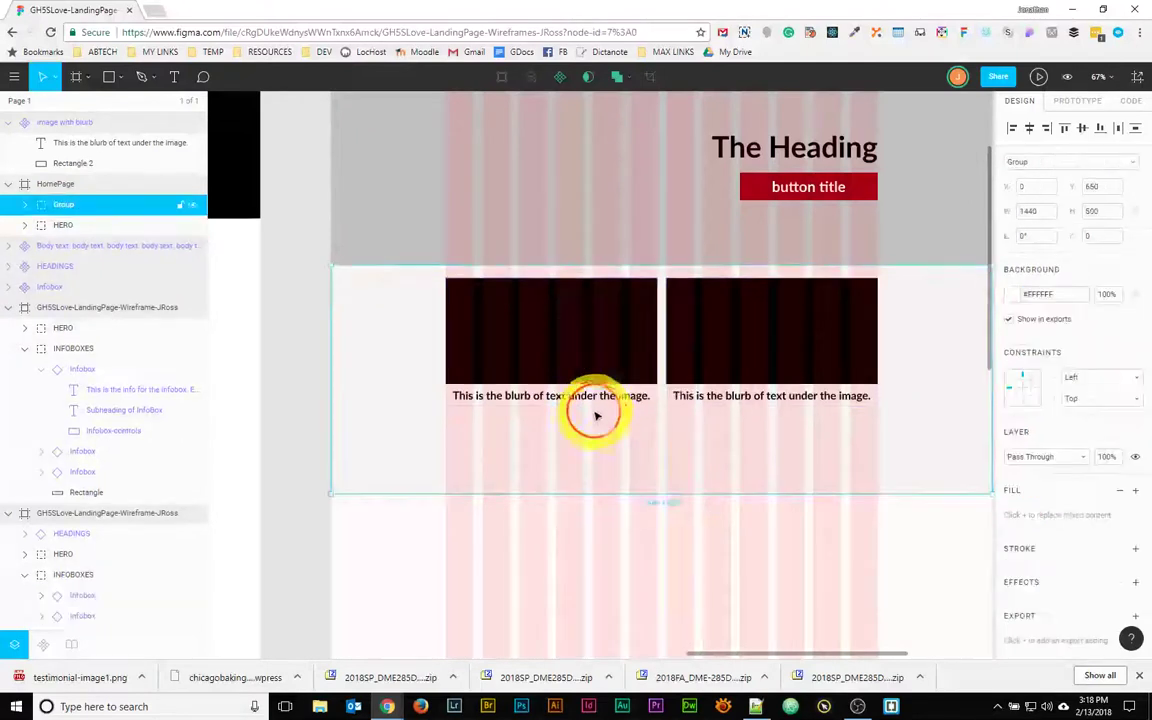
- Rename the new group FEATURES and place the HERO group above it in the HomePage frame's layer order
double_click(62, 206)
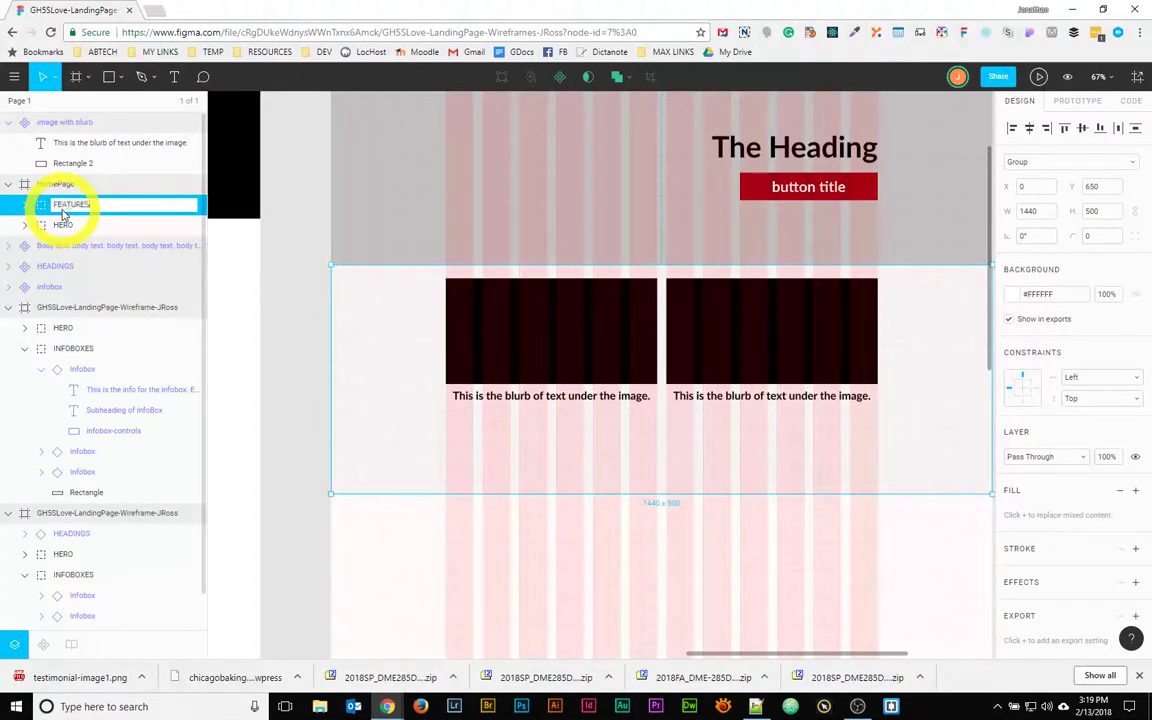
key("Return")
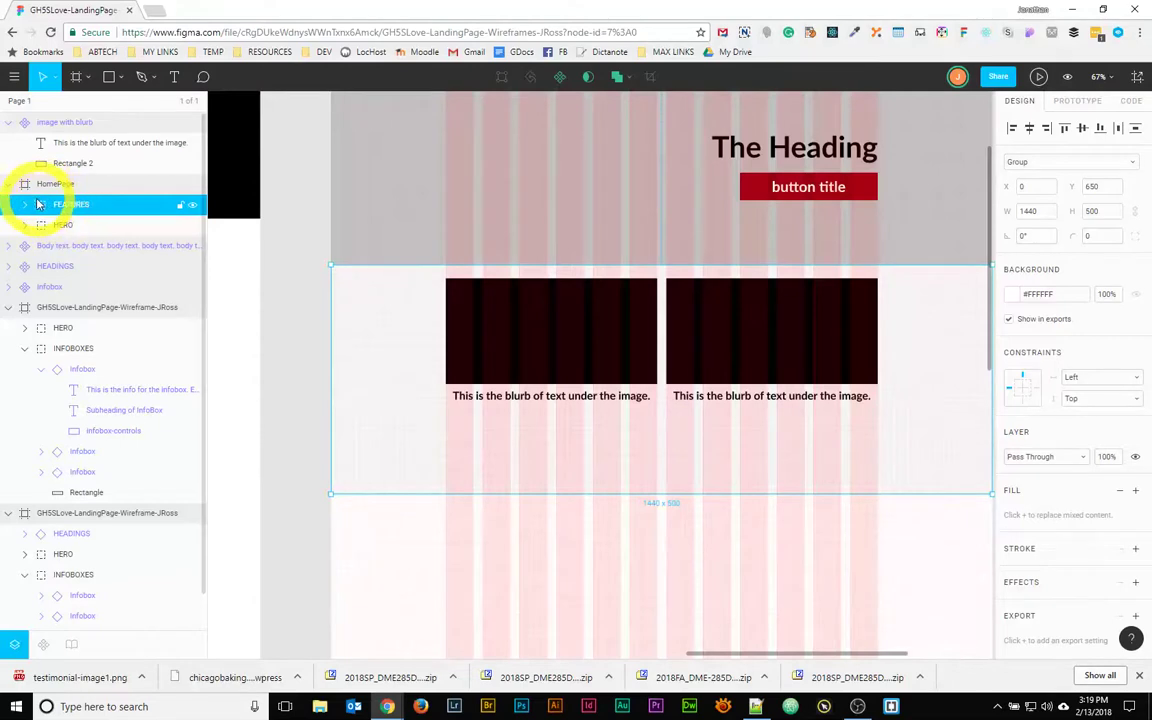
left_click_drag(37, 204, 61, 233)
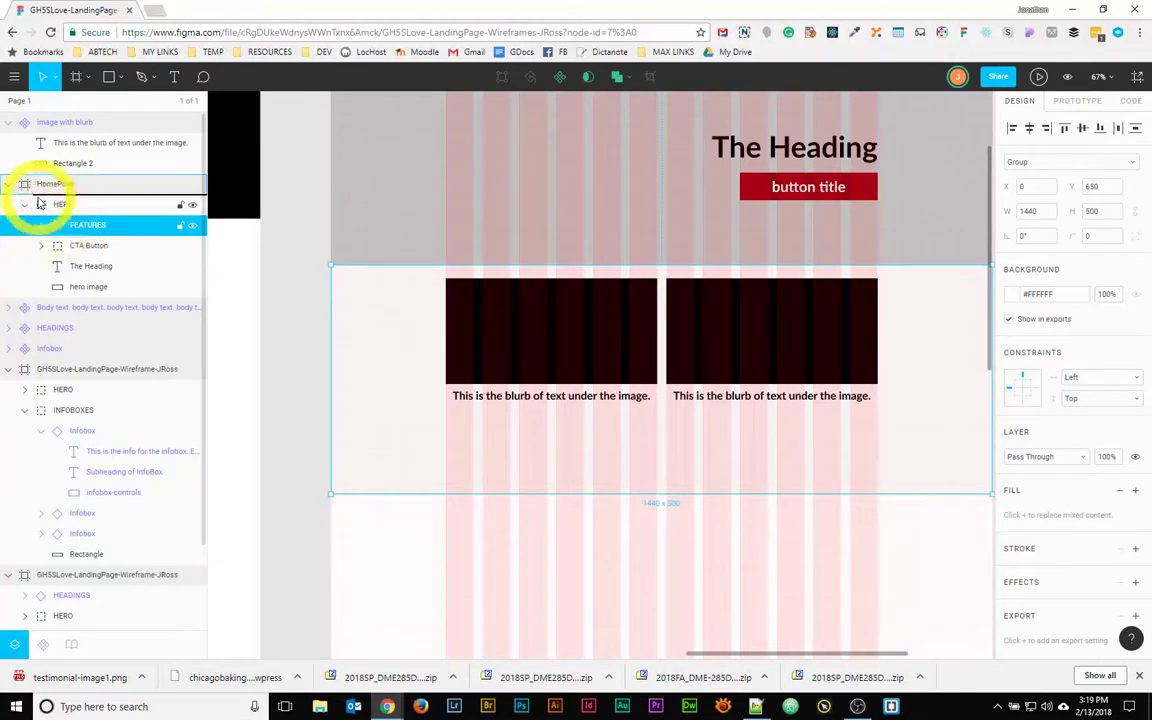
left_click_drag(38, 204, 38, 201)
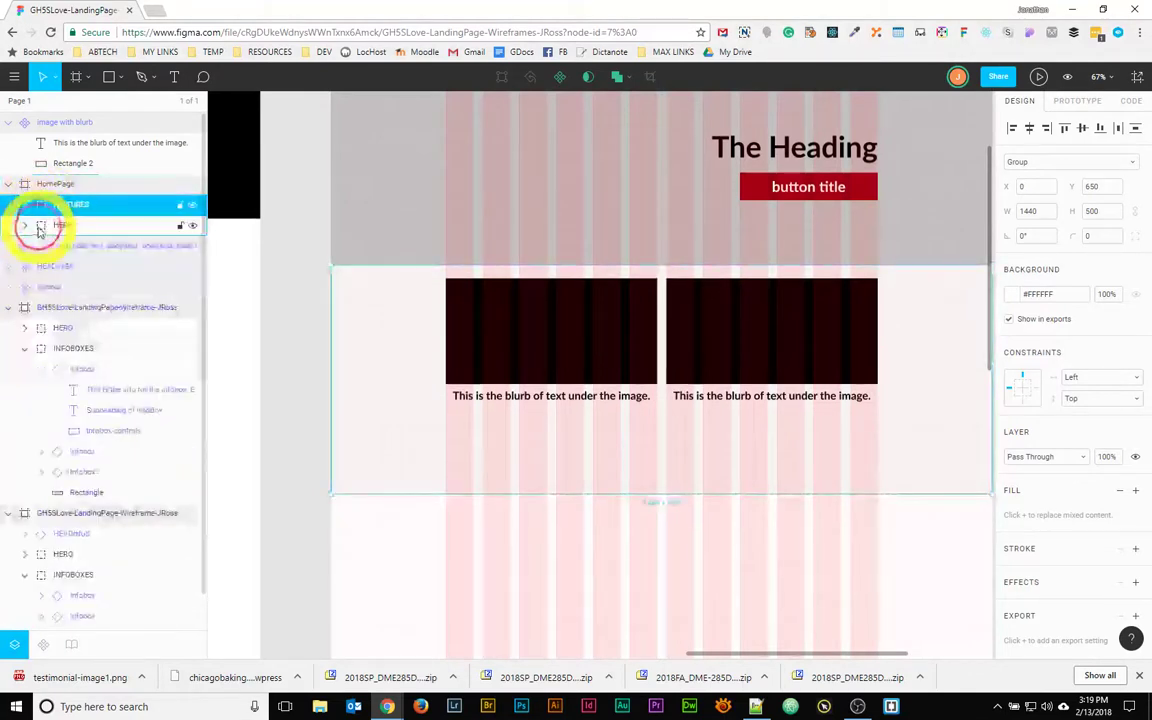
mouse_move(40, 232)
left_mouse_down()
mouse_move(31, 193)
mouse_move(31, 216)
left_mouse_up()
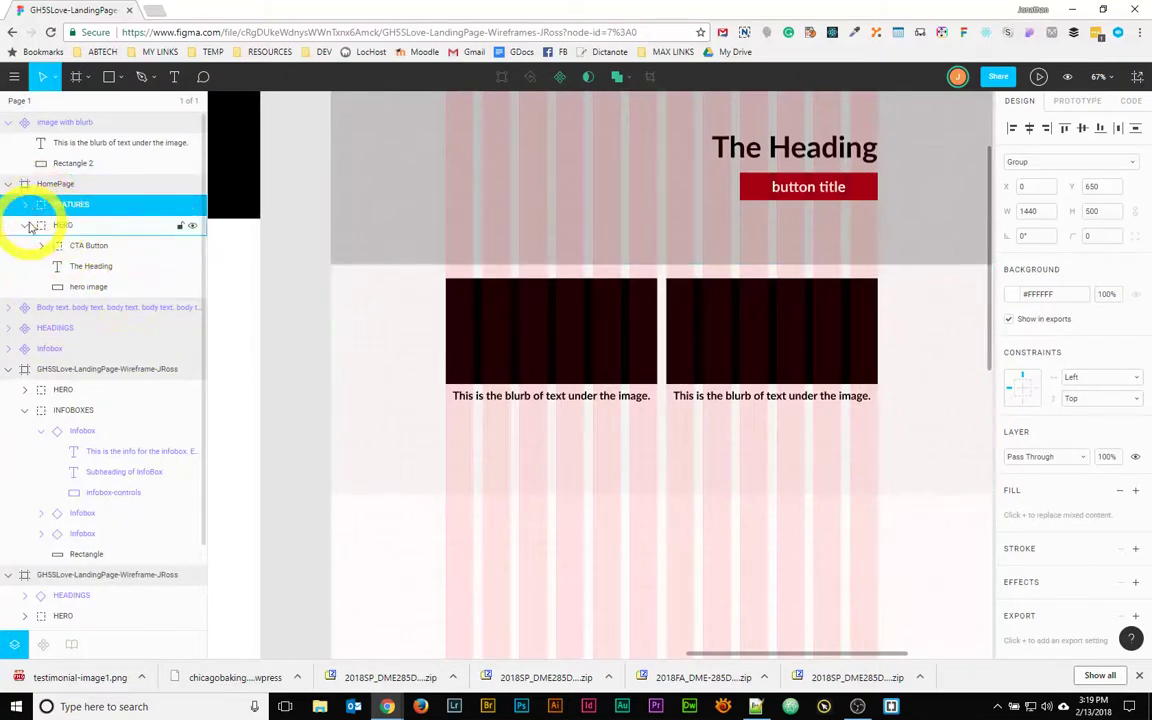
left_click(60, 226)
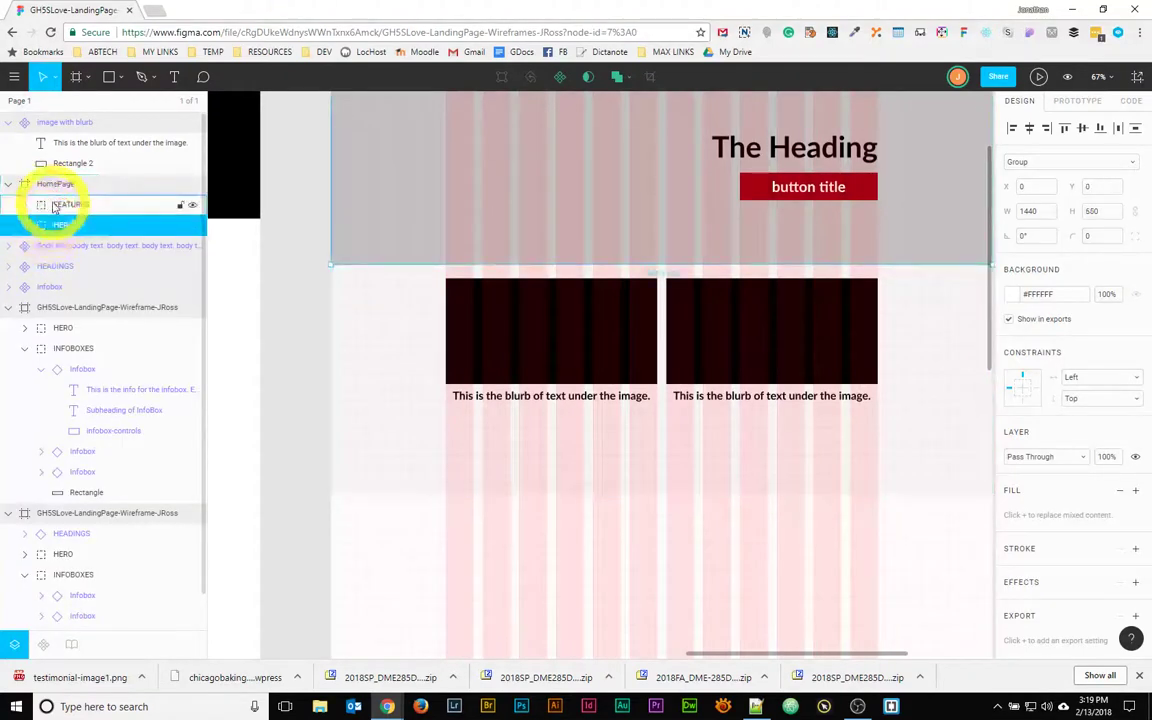
left_click_drag(55, 203, 47, 190)
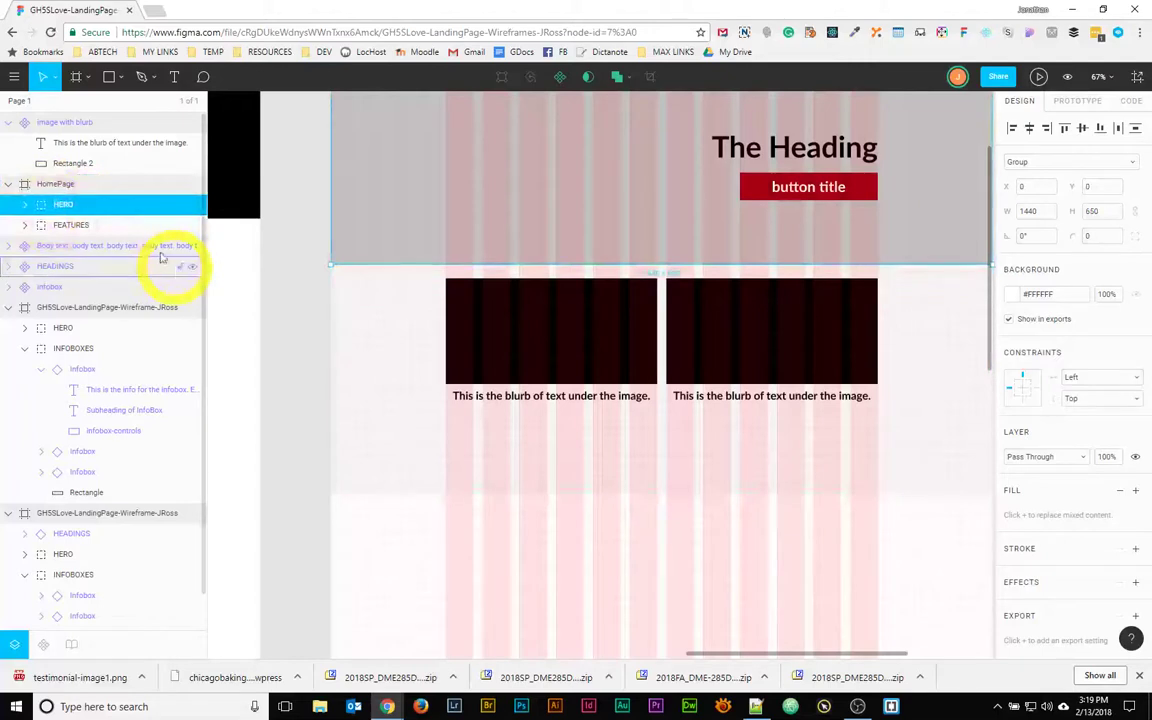
left_click(68, 184)
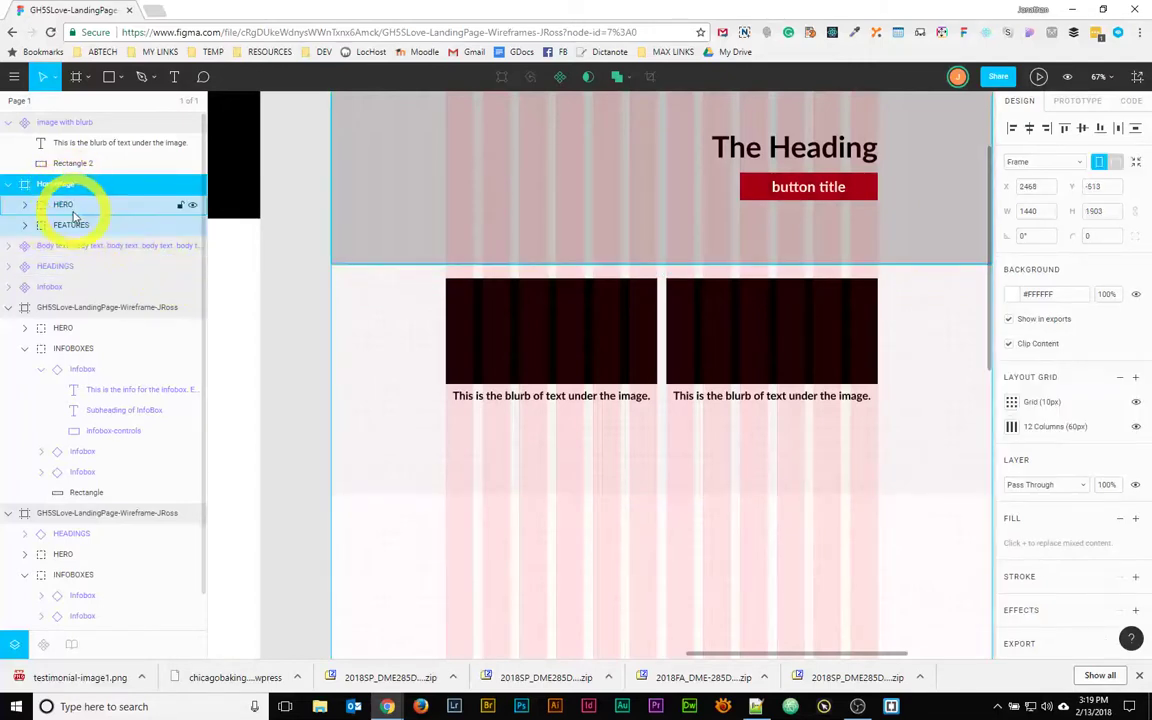
left_click(73, 205)
left_click(72, 226)
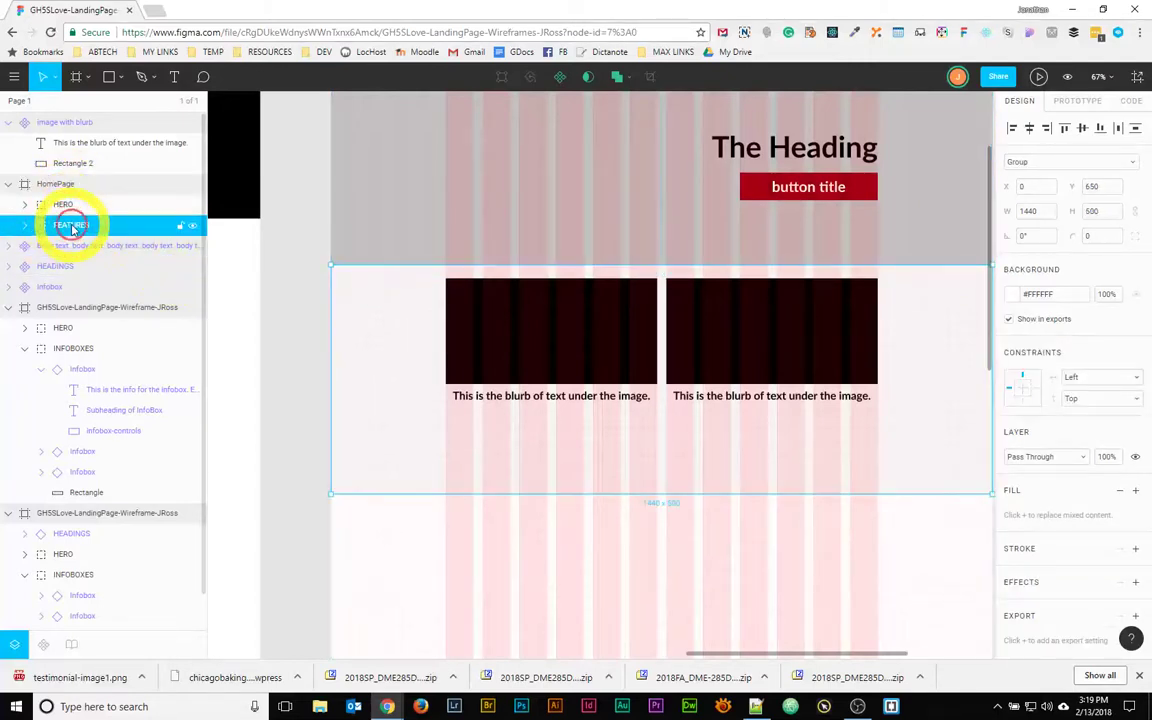
- Change the fill of the black rectangle in the left image with blurb instance from Solid to Image
double_click(578, 342)
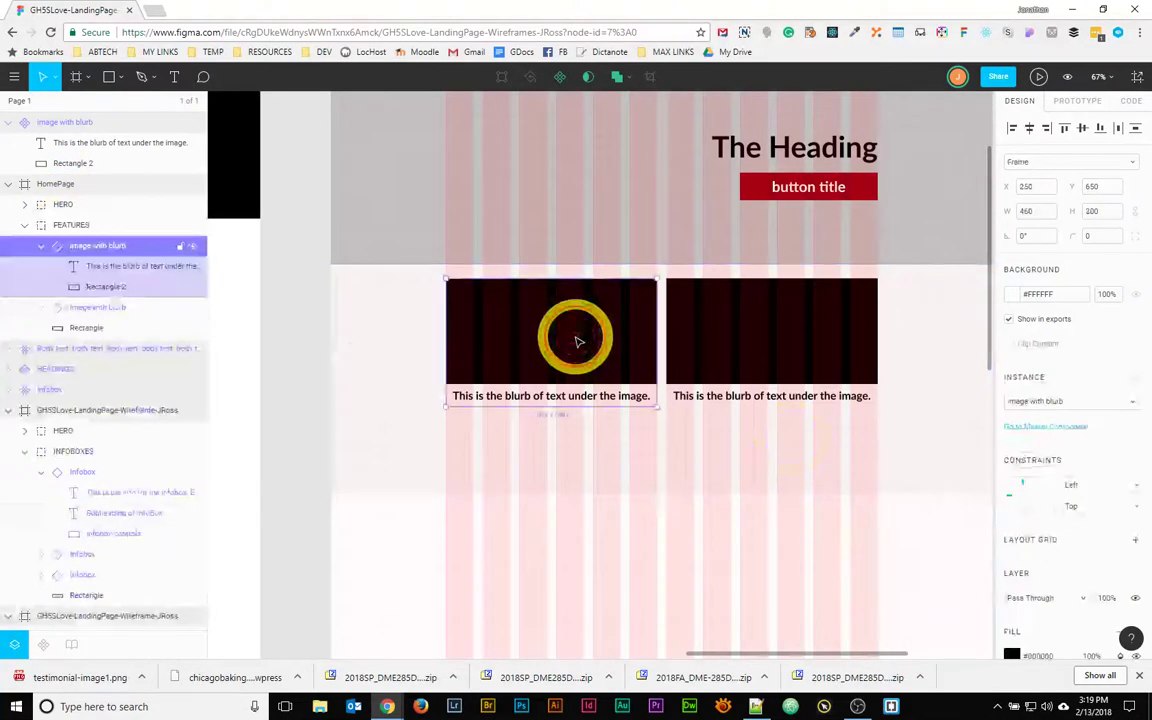
left_click(578, 342)
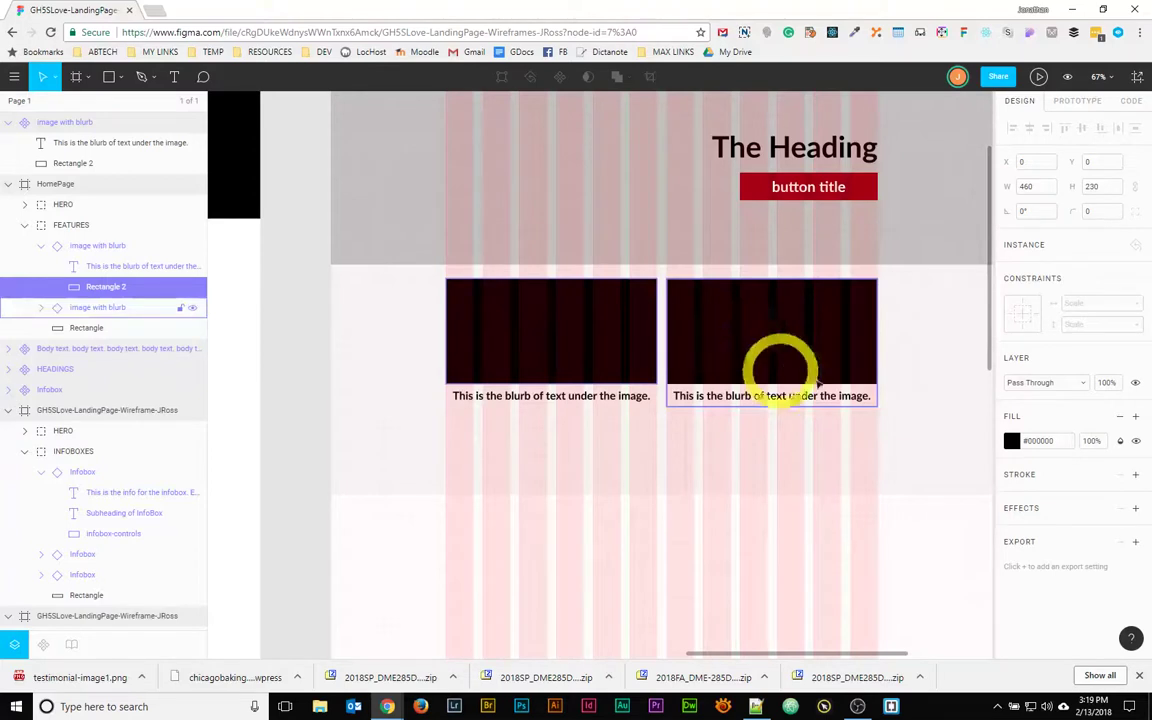
left_click(1012, 440)
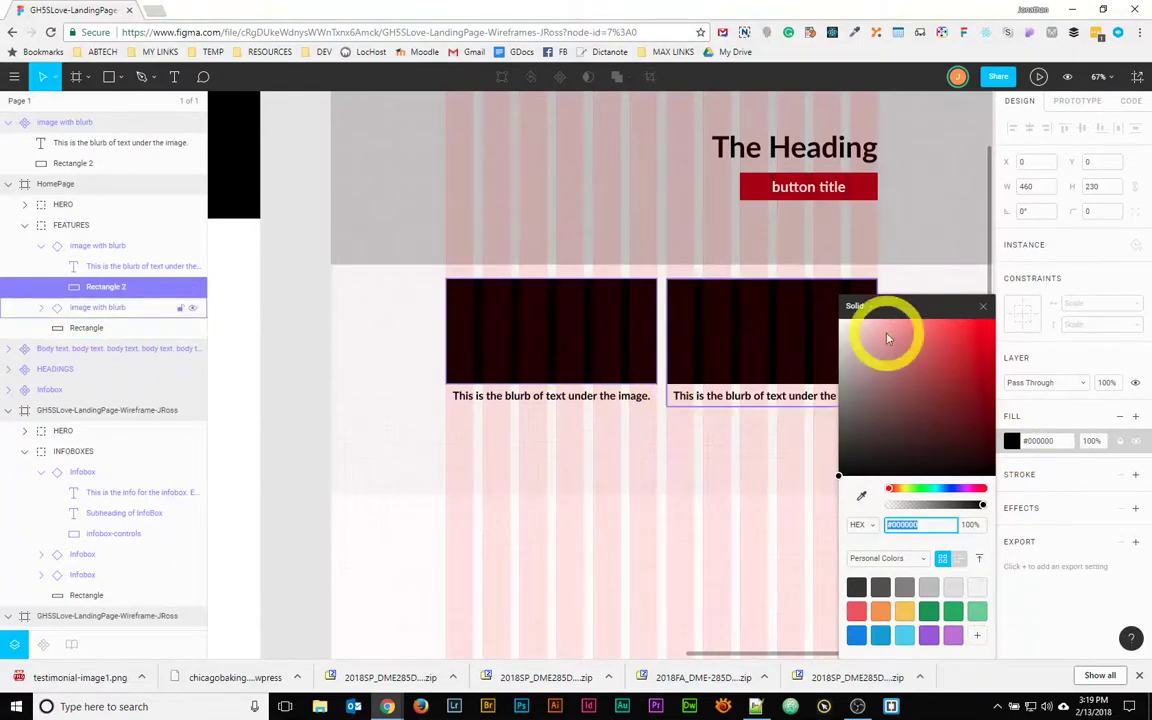
left_click(855, 306)
left_click(860, 390)
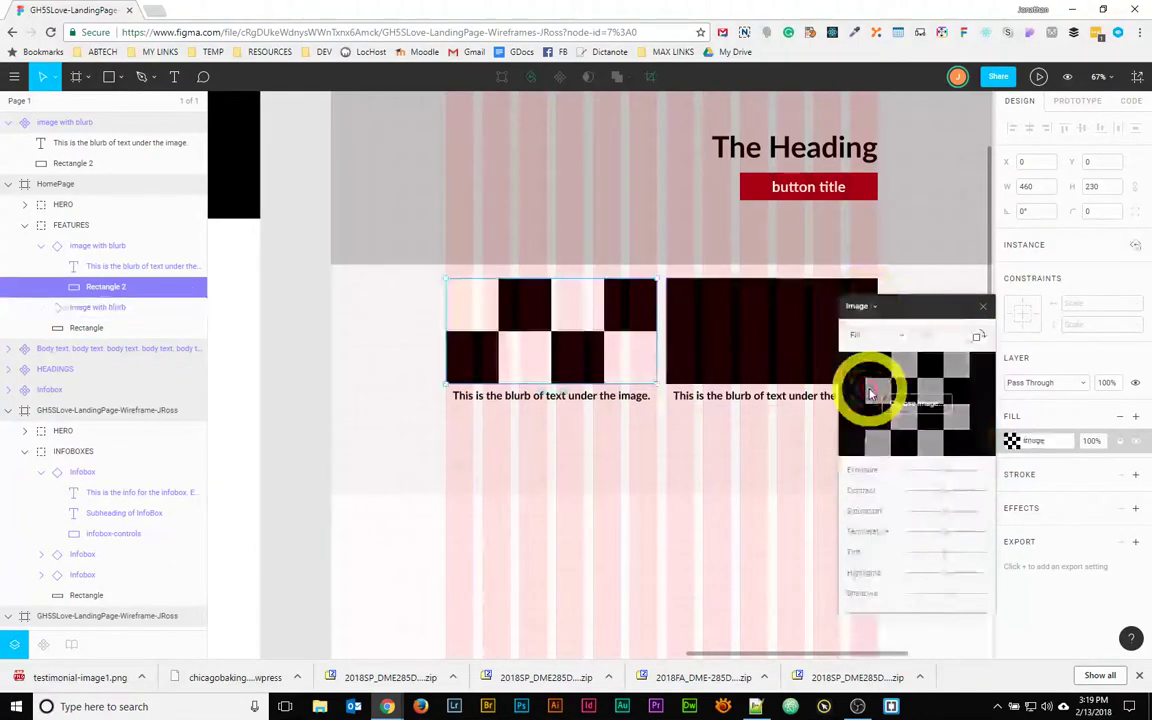
left_click(926, 399)
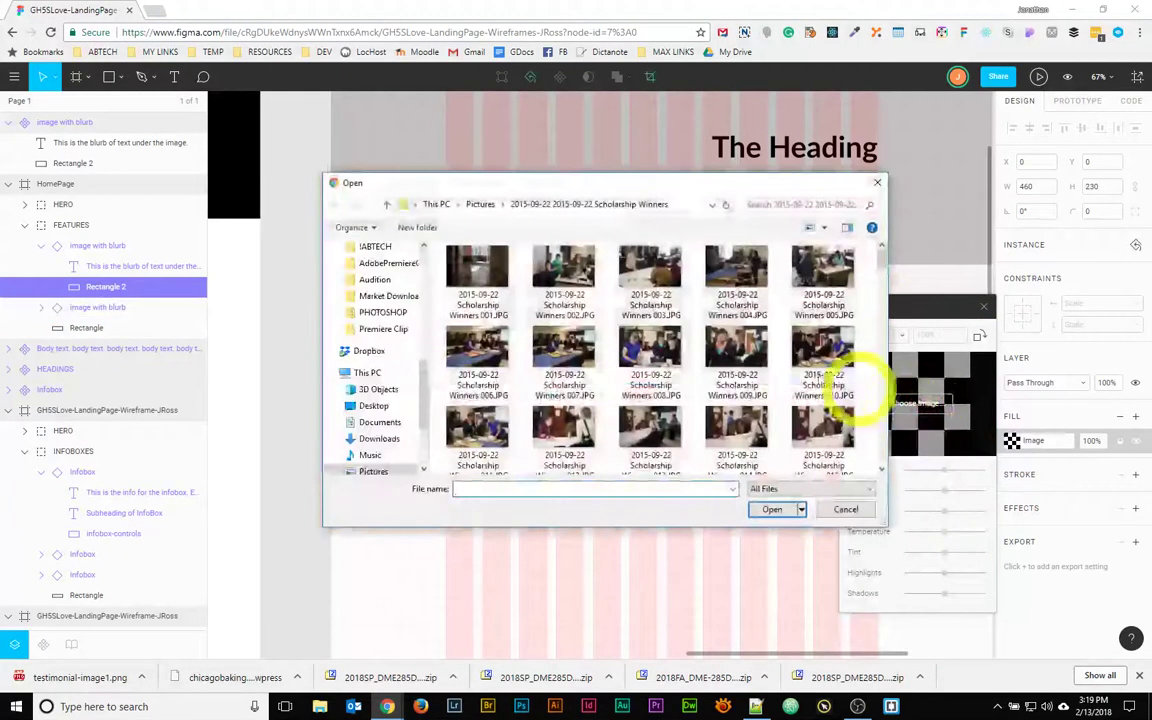
scroll(424, 257, "up", 10)
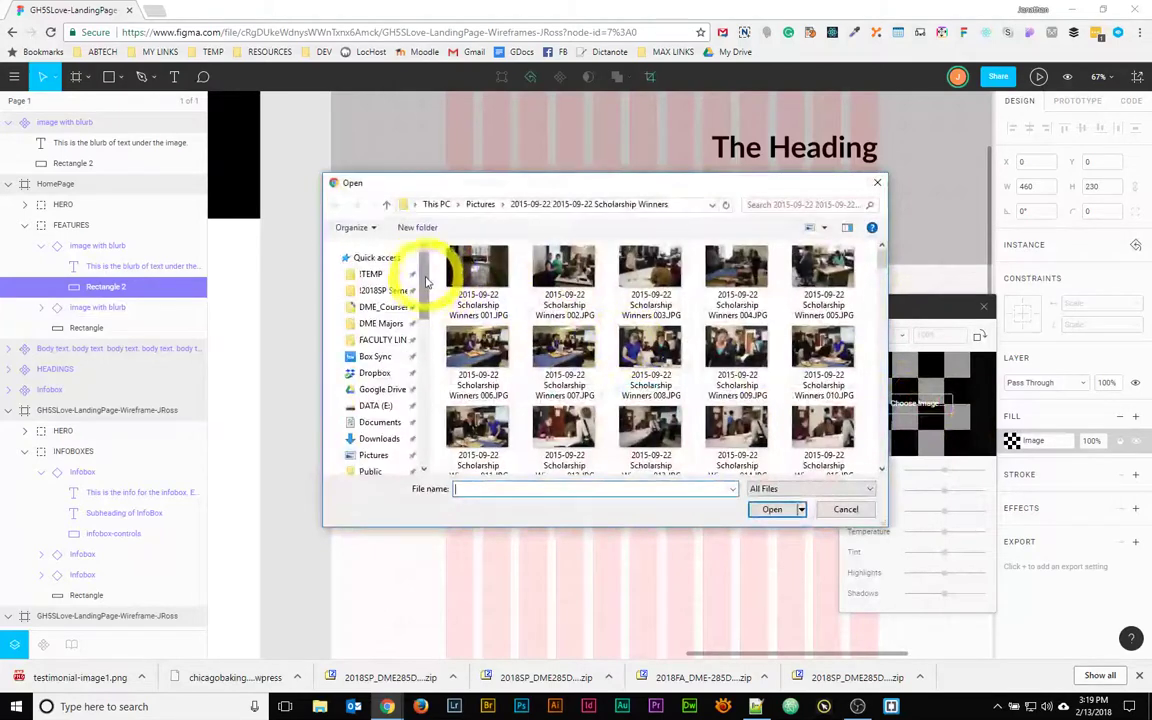
left_click(383, 276)
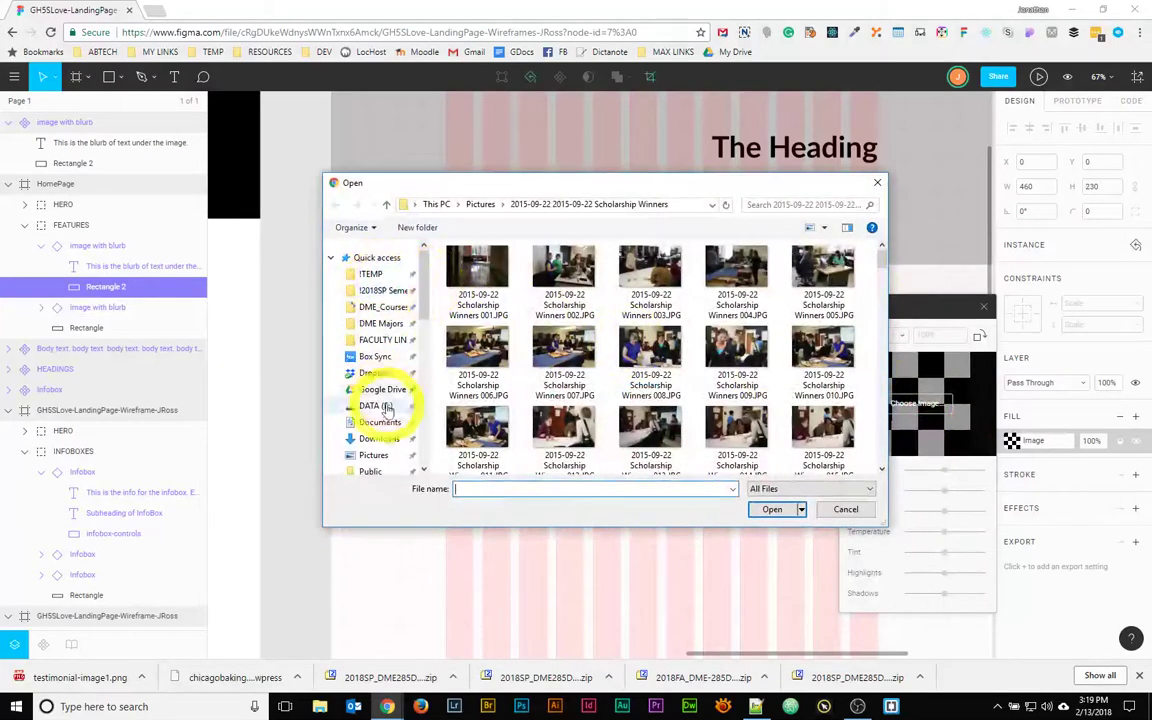
left_click(379, 439)
left_click(560, 375)
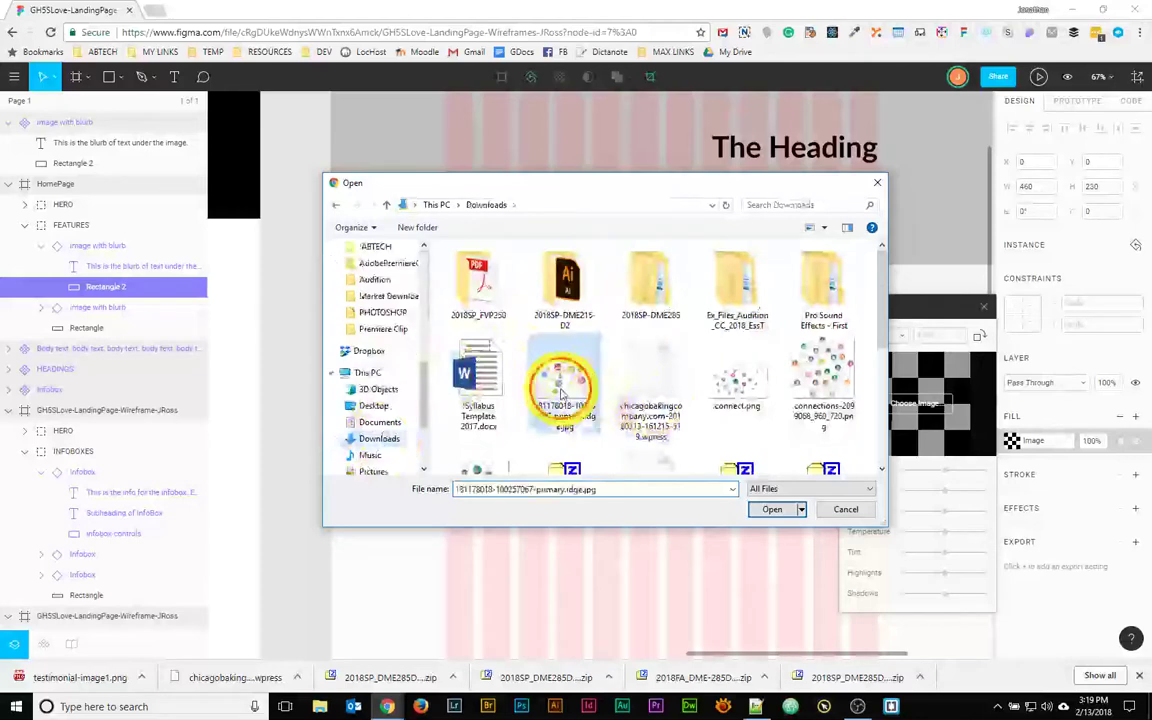
double_click(558, 376)
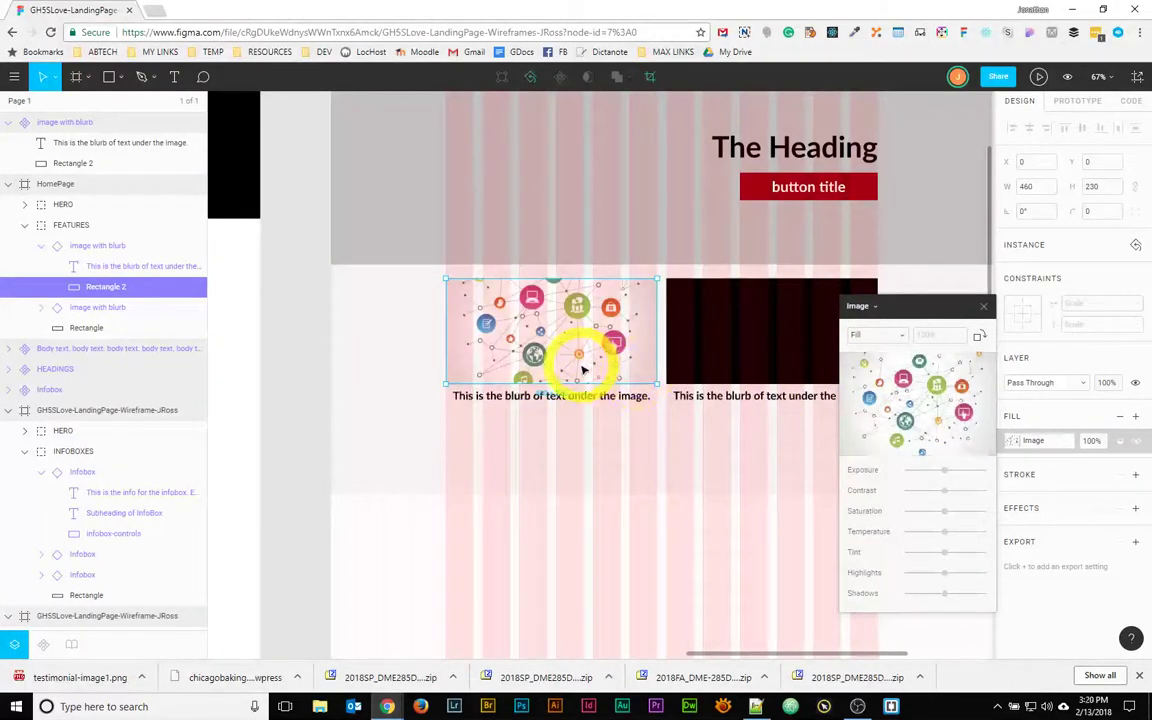
mouse_move(903, 388)
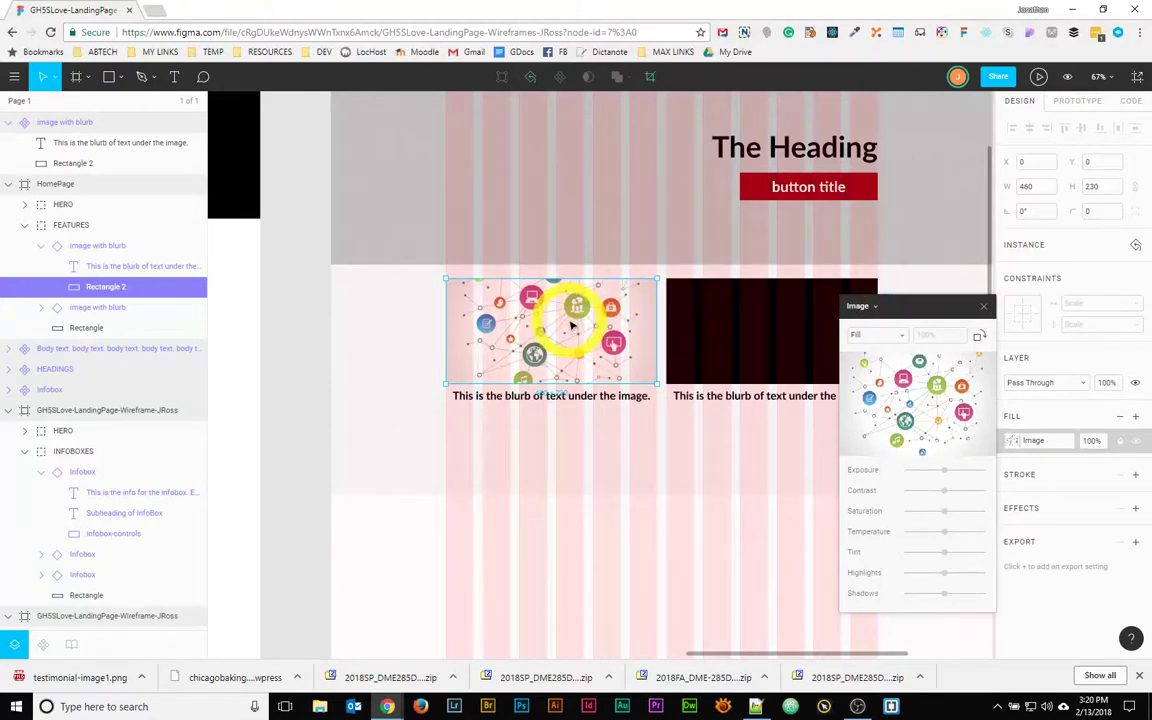
- Give the black rectangle in the right image with blurb instance an Image fill using connections-2099068_960_720.png from Downloads
left_click(702, 310)
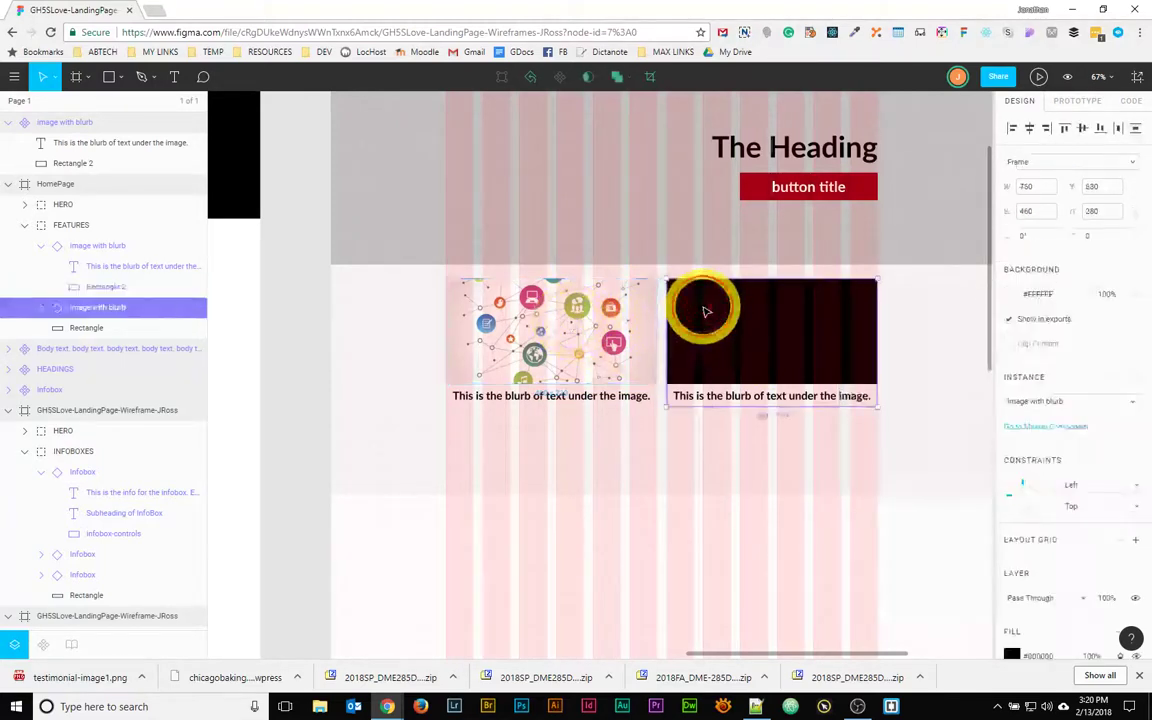
double_click(705, 311)
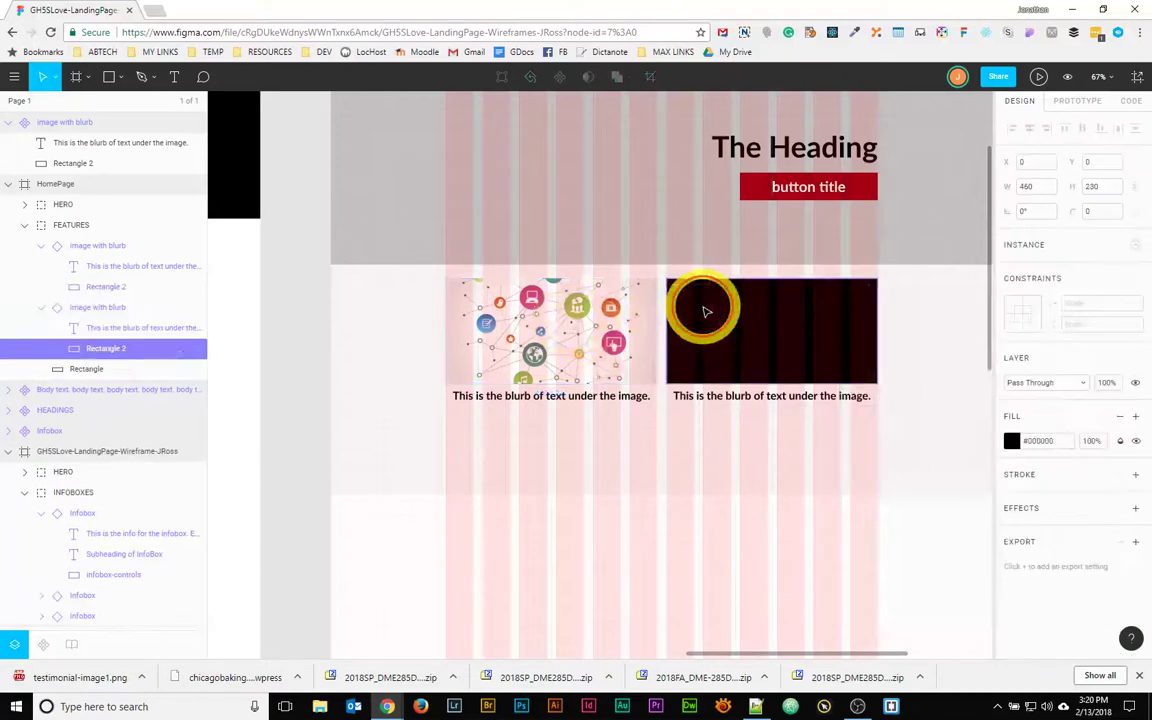
left_click(1012, 441)
left_click(858, 306)
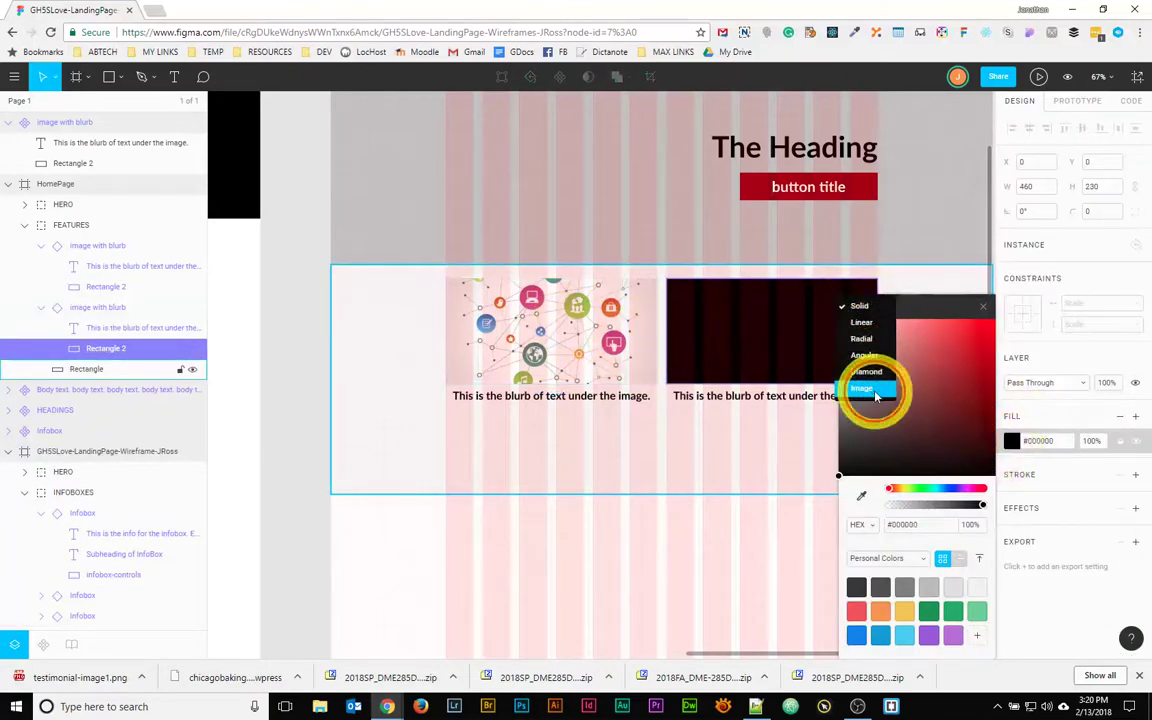
left_click(887, 386)
left_click(926, 405)
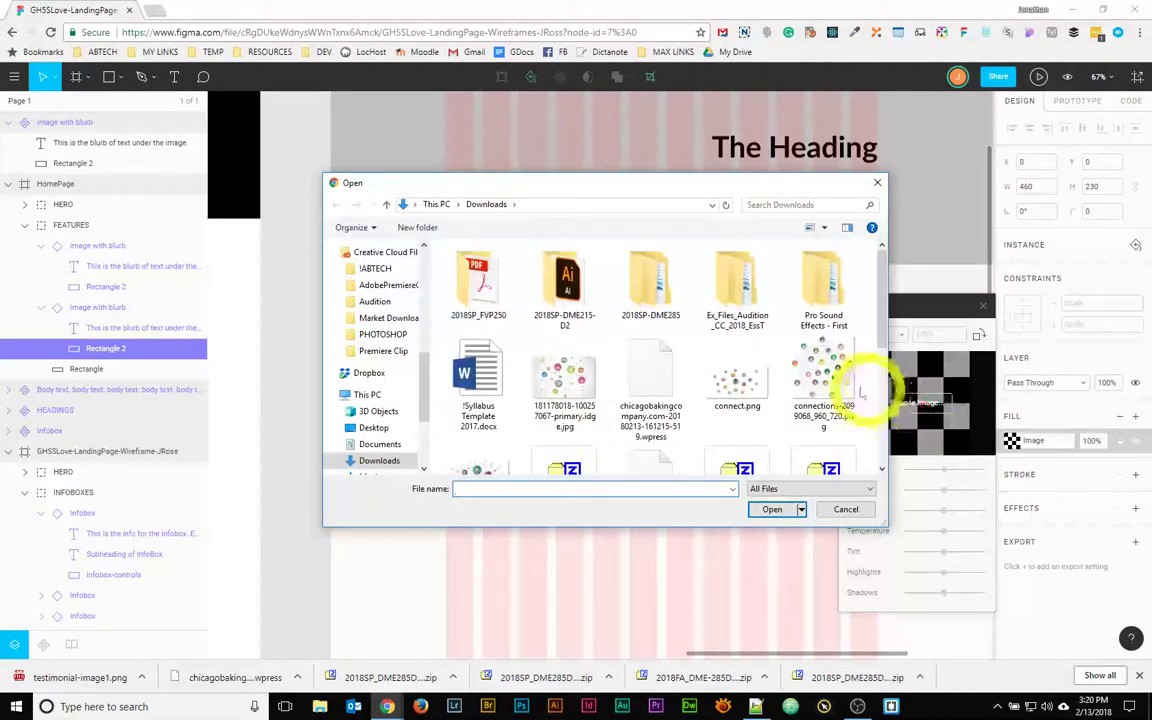
key("Escape")
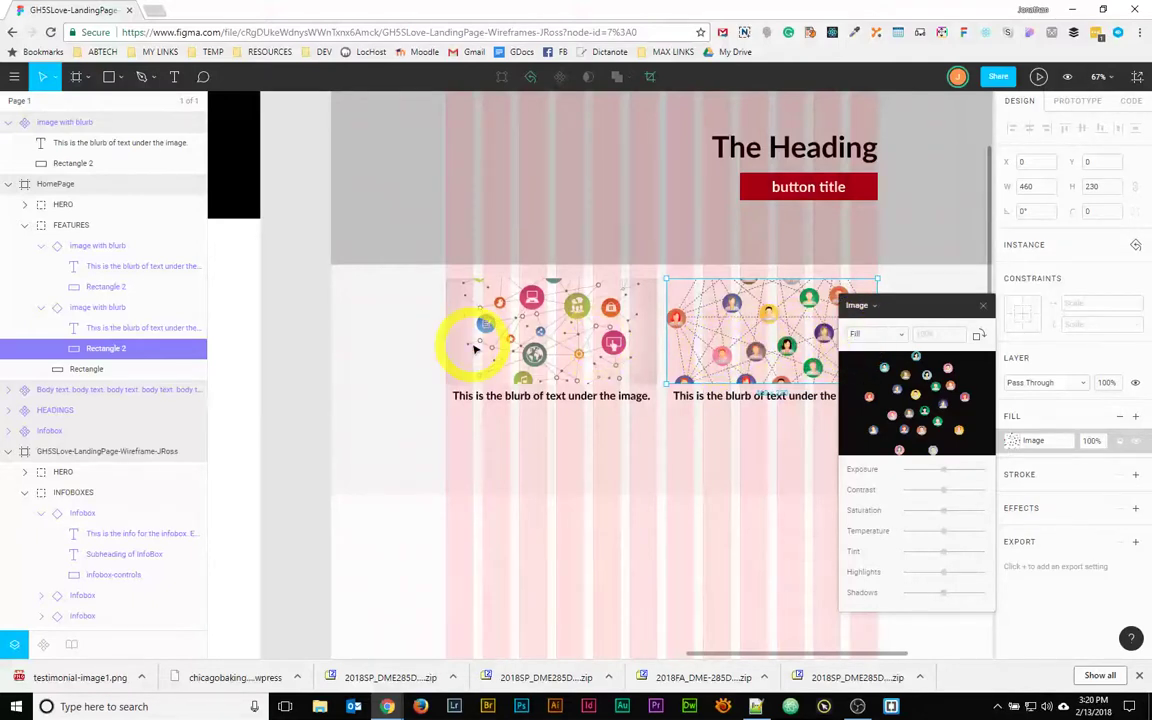
left_click(983, 305)
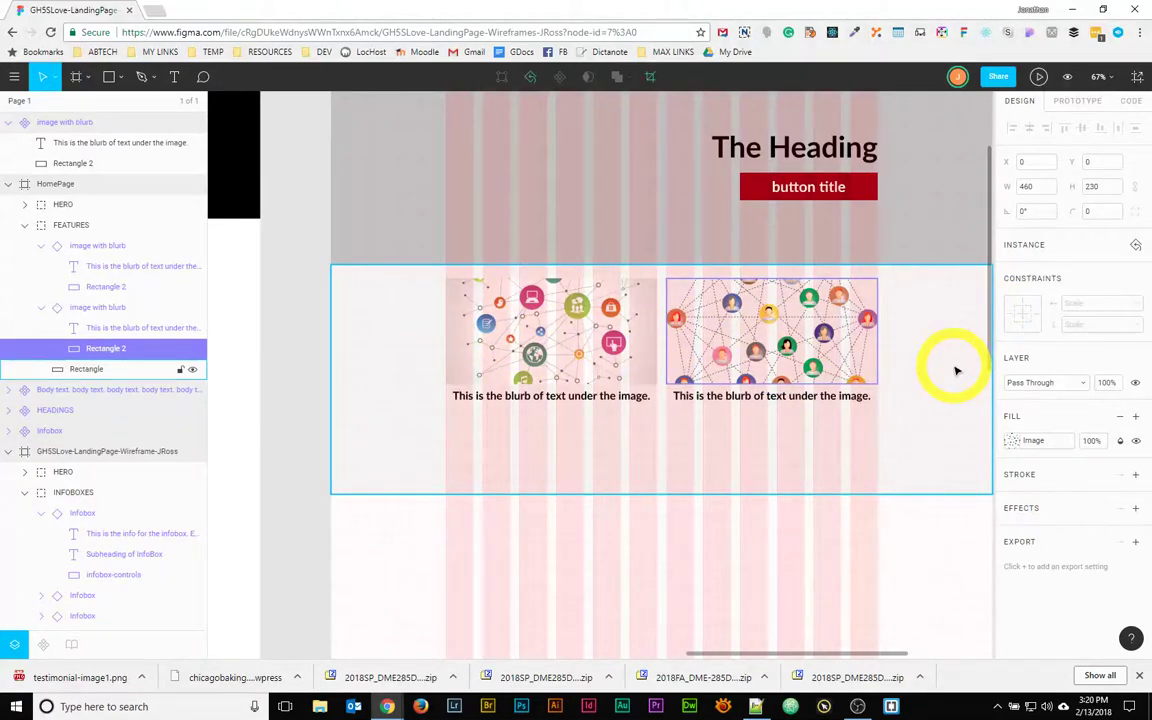
- Change the fill of the hero image rectangle inside the HERO group from Solid to Image
left_click(438, 180)
scroll(478, 330, "up", 3)
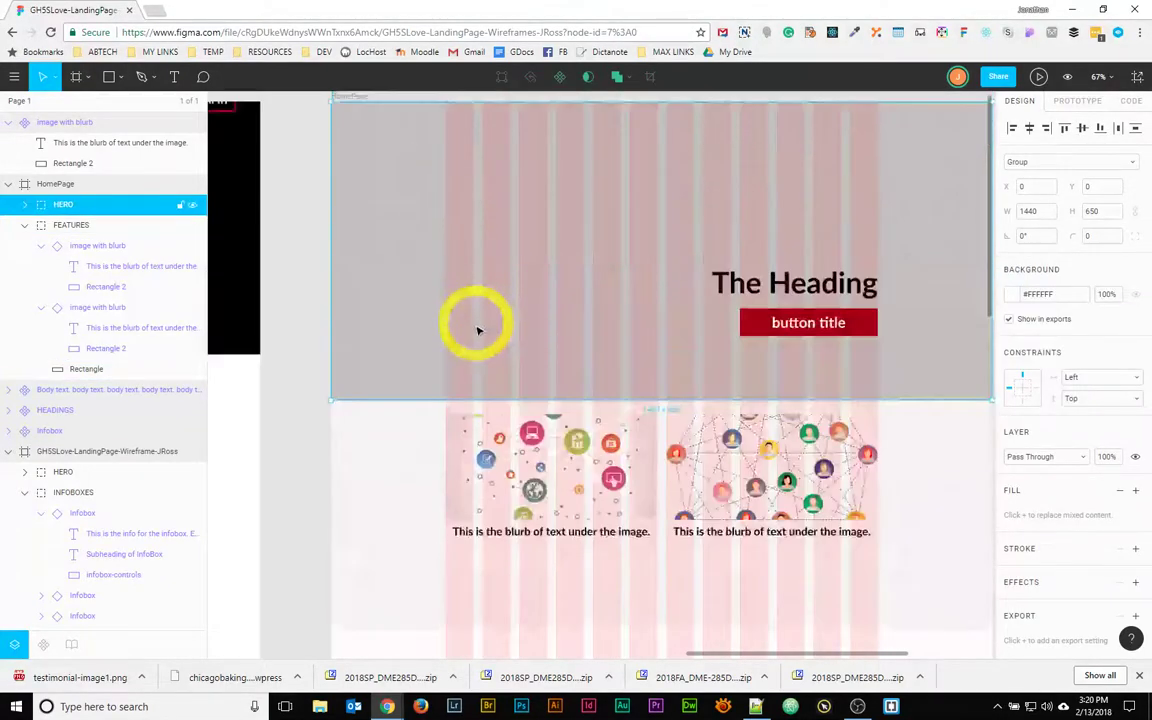
double_click(427, 278)
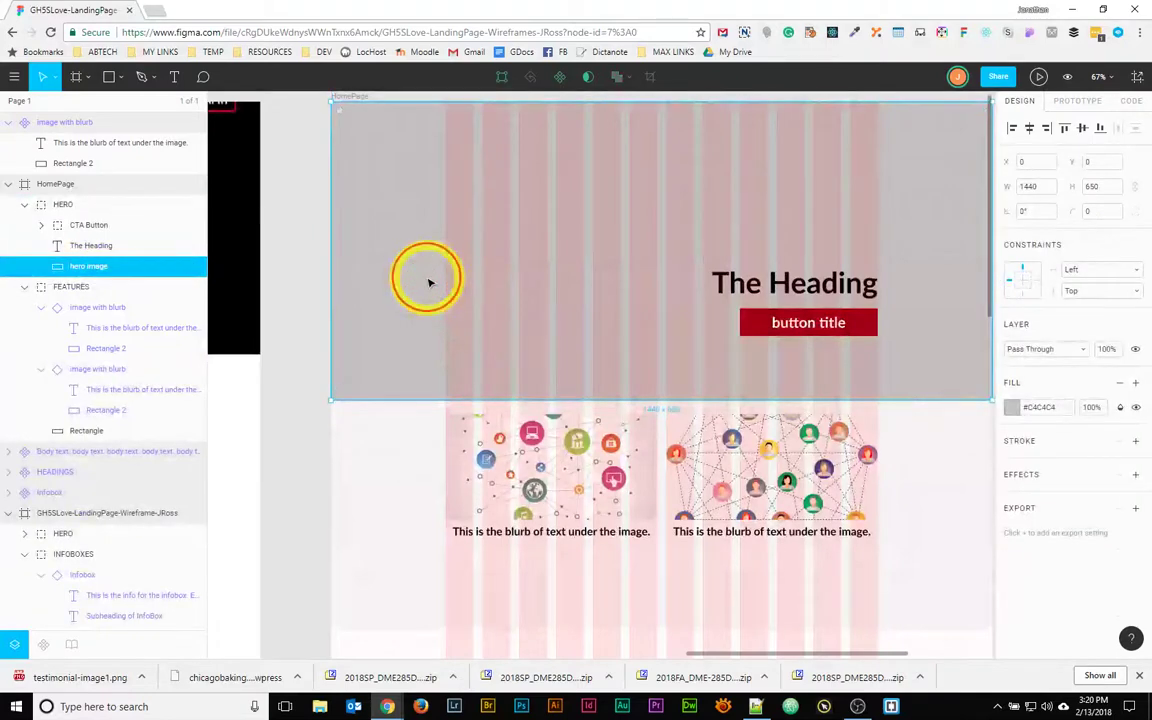
double_click(429, 281)
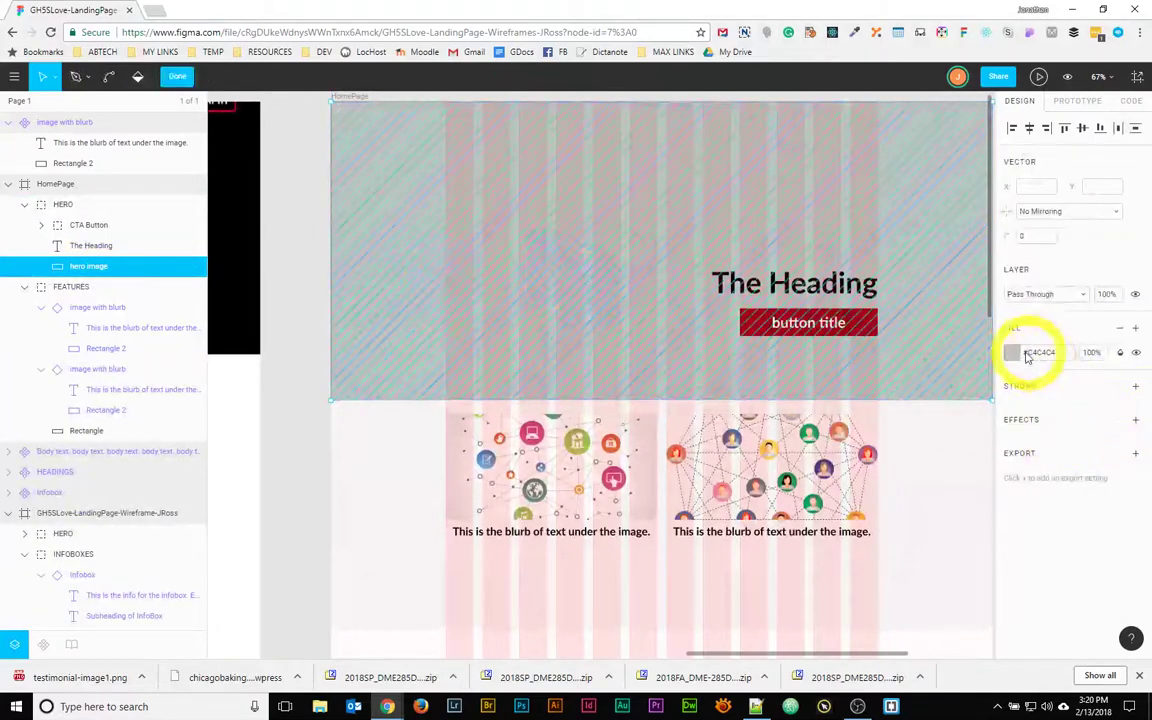
left_click(1014, 353)
left_click(858, 305)
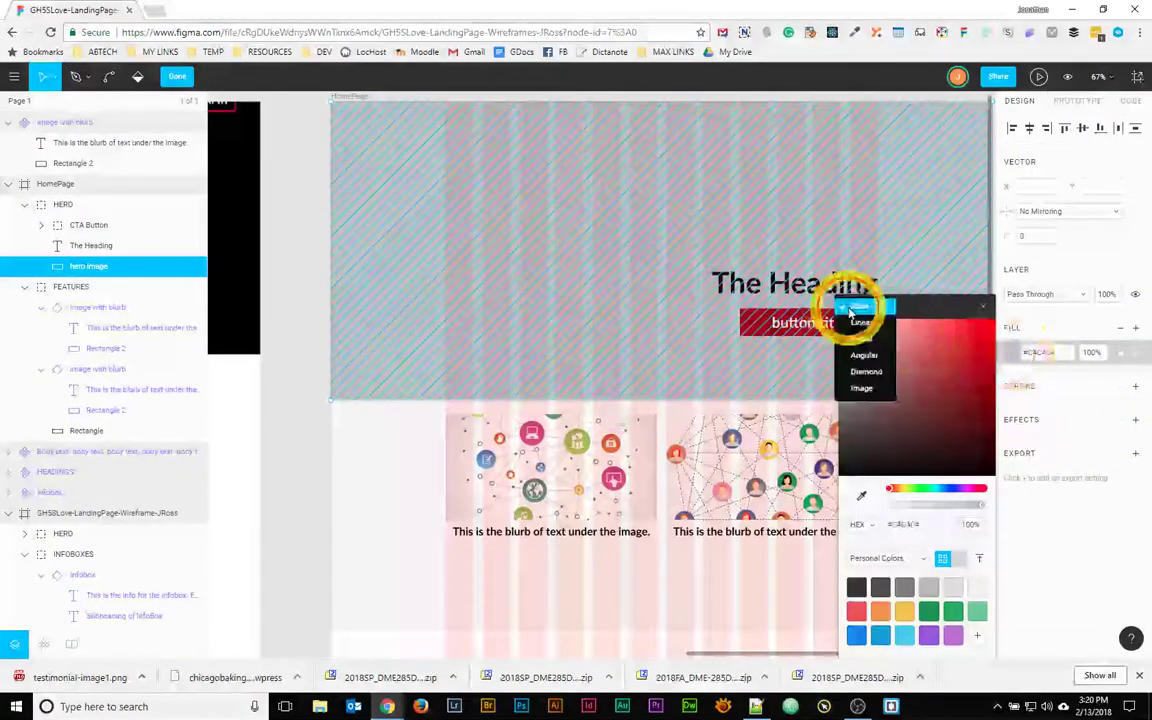
left_click(871, 396)
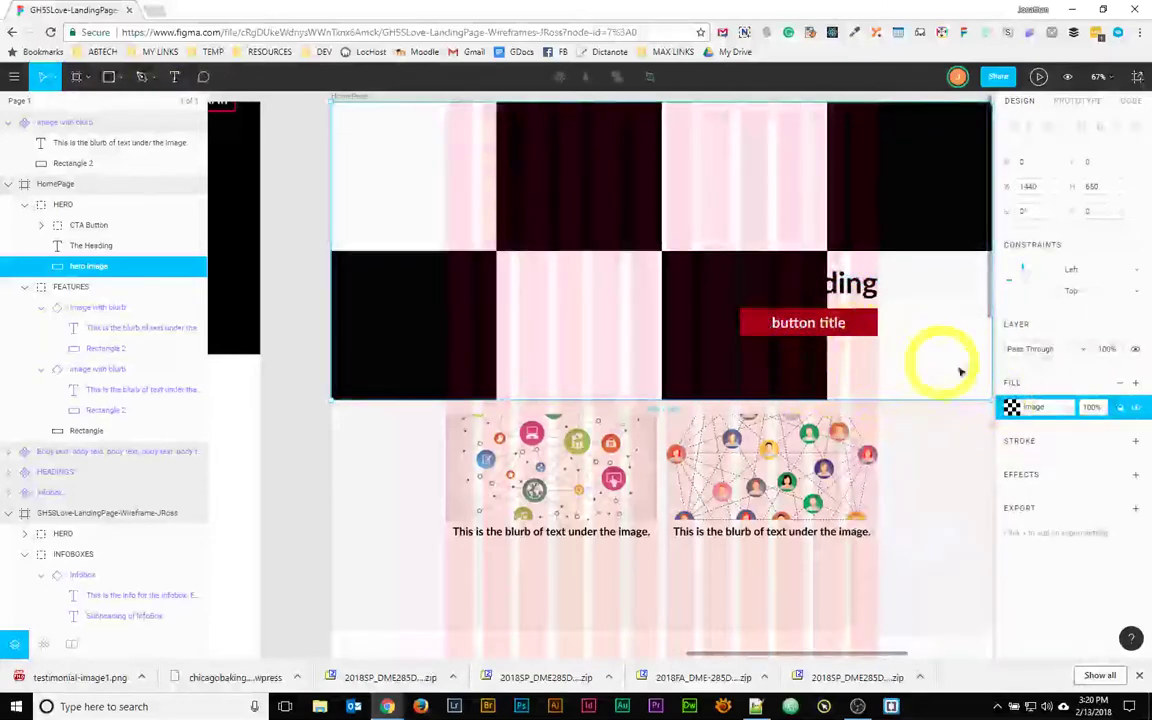
- Browse the Downloads folder for a picture to use as the hero image rectangle's fill
left_click(1012, 407)
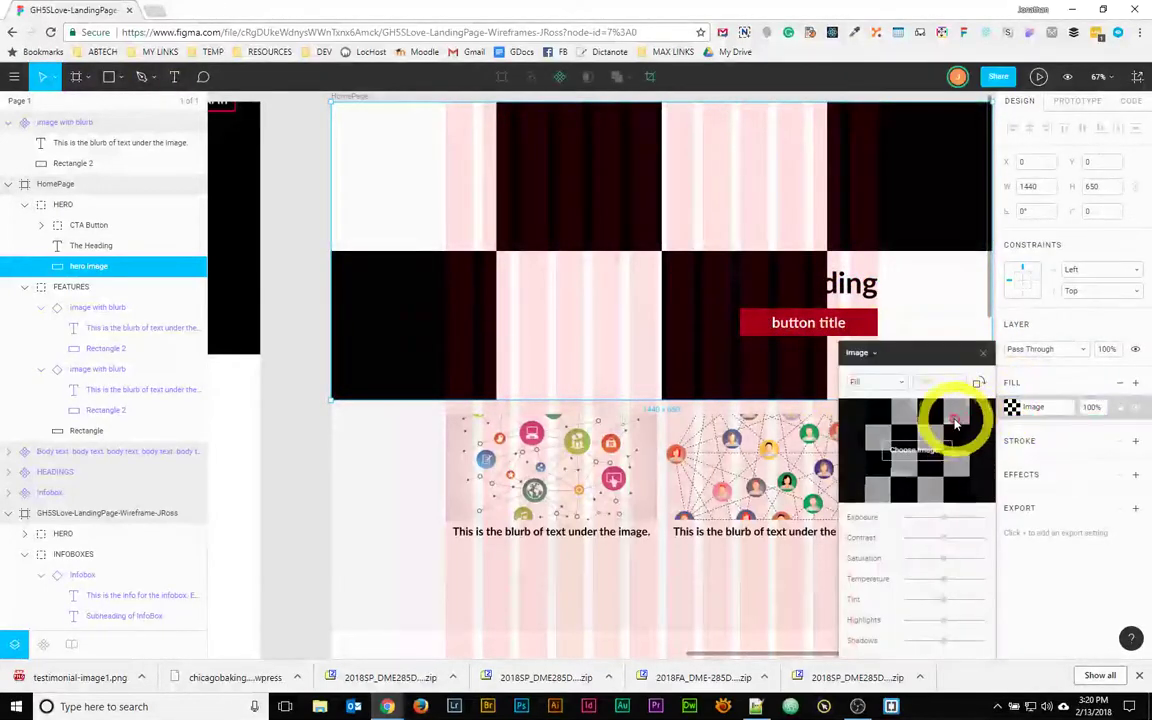
left_click(926, 442)
scroll(740, 408, "down", 5)
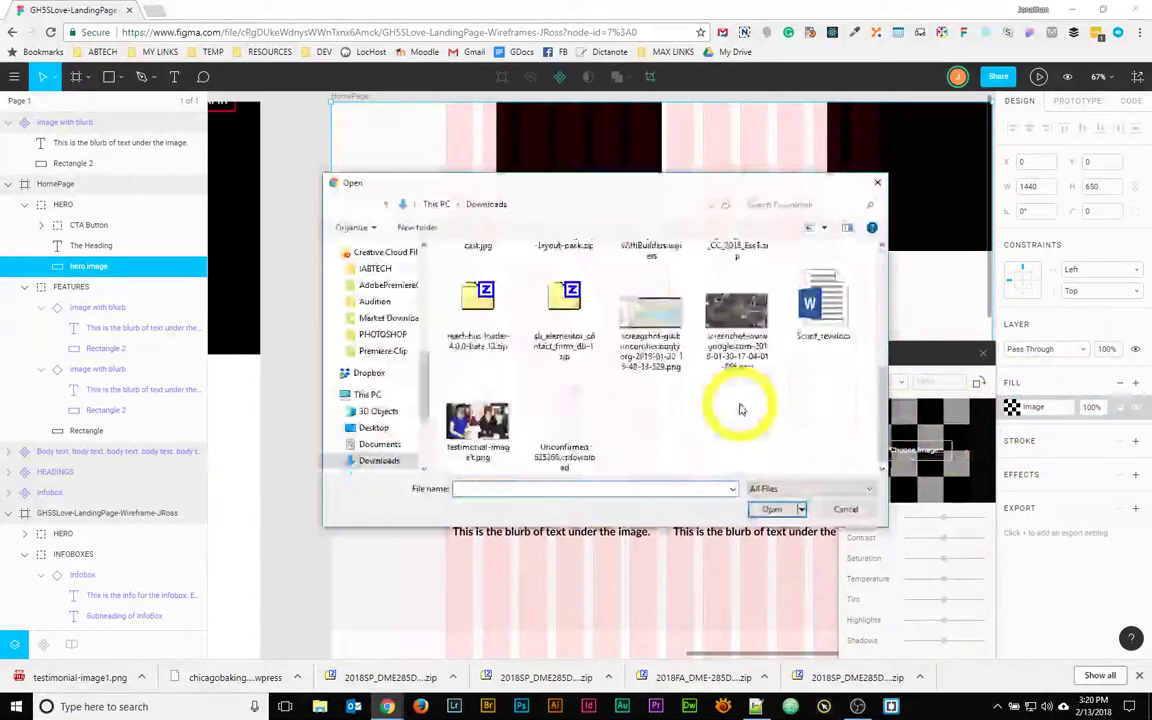